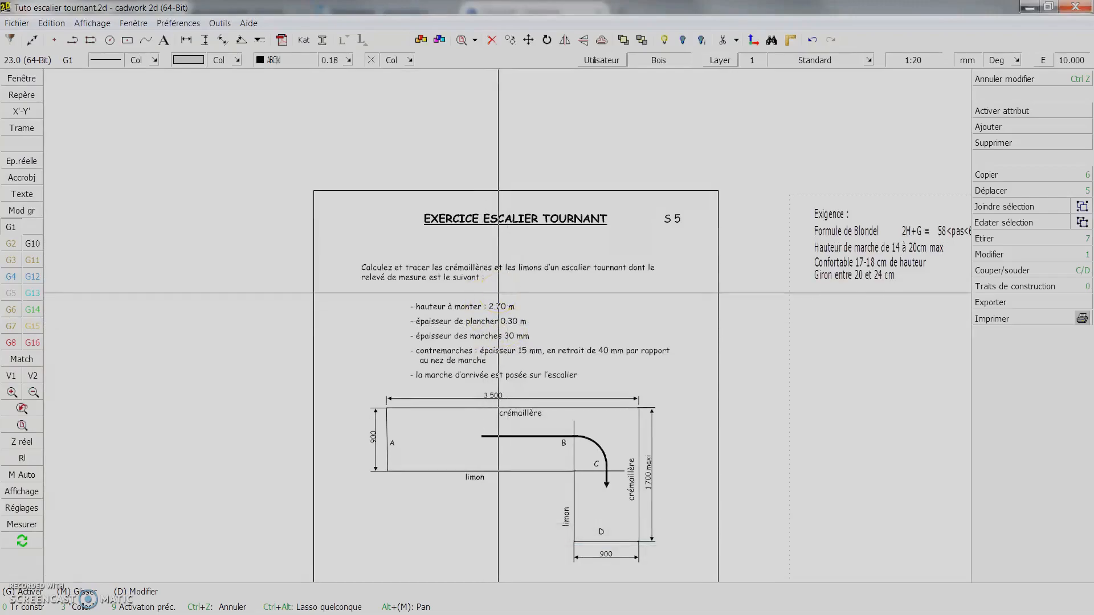
Look over the staircase exercise sheet and the requirement notes in the adjacent A3 frame.
scroll(505, 294, down, 3)
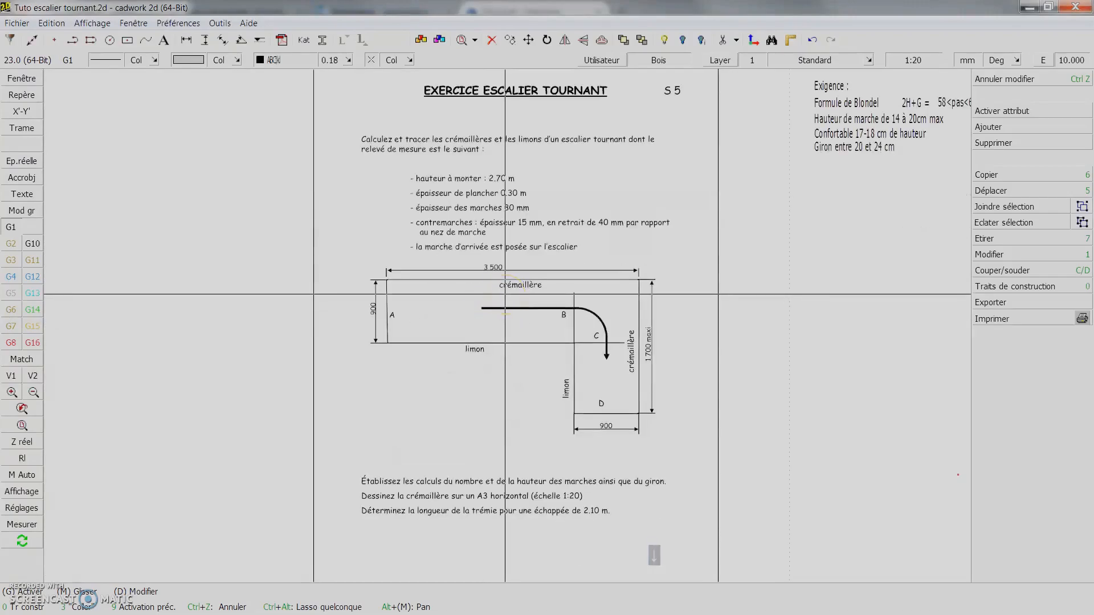
scroll(505, 295, down, 2)
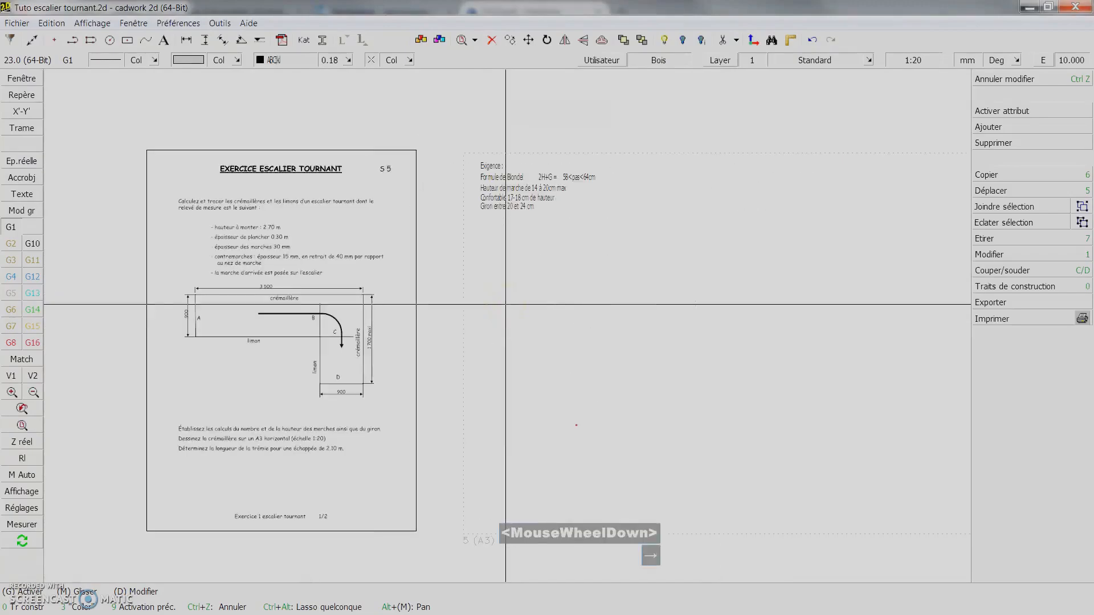
click(644, 325)
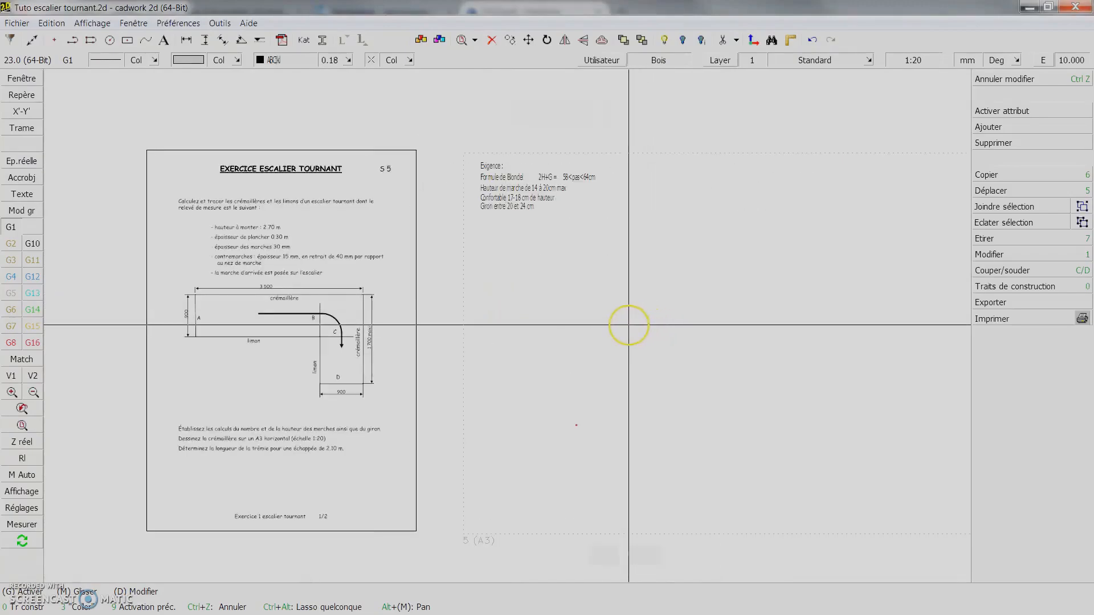
key(Right)
key(Left)
key(Right)
scroll(164, 305, down, 1)
scroll(501, 323, up, 2)
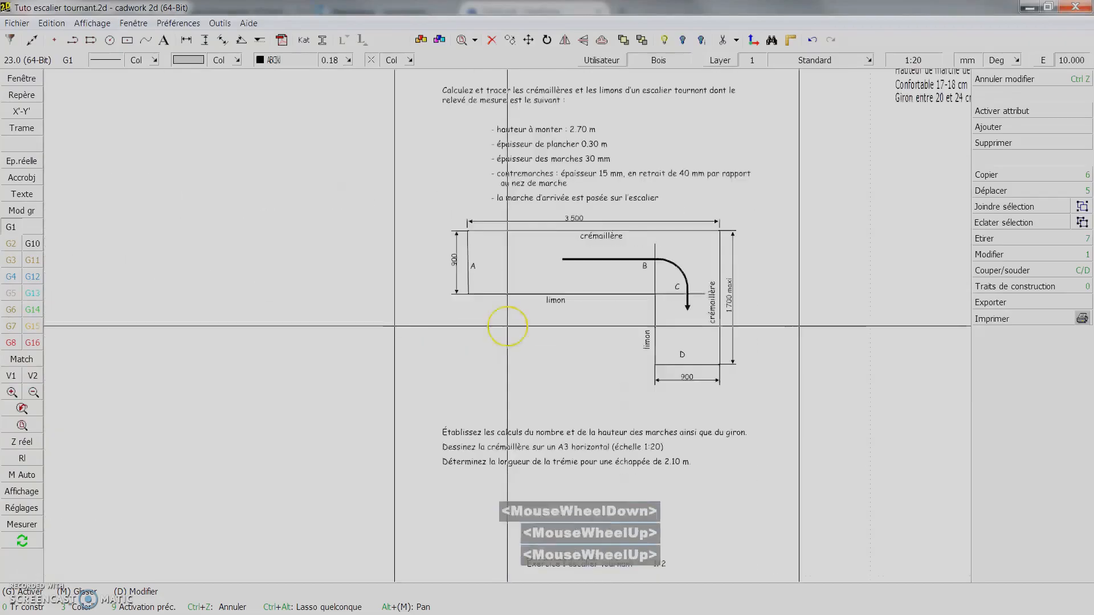
scroll(507, 330, down, 1)
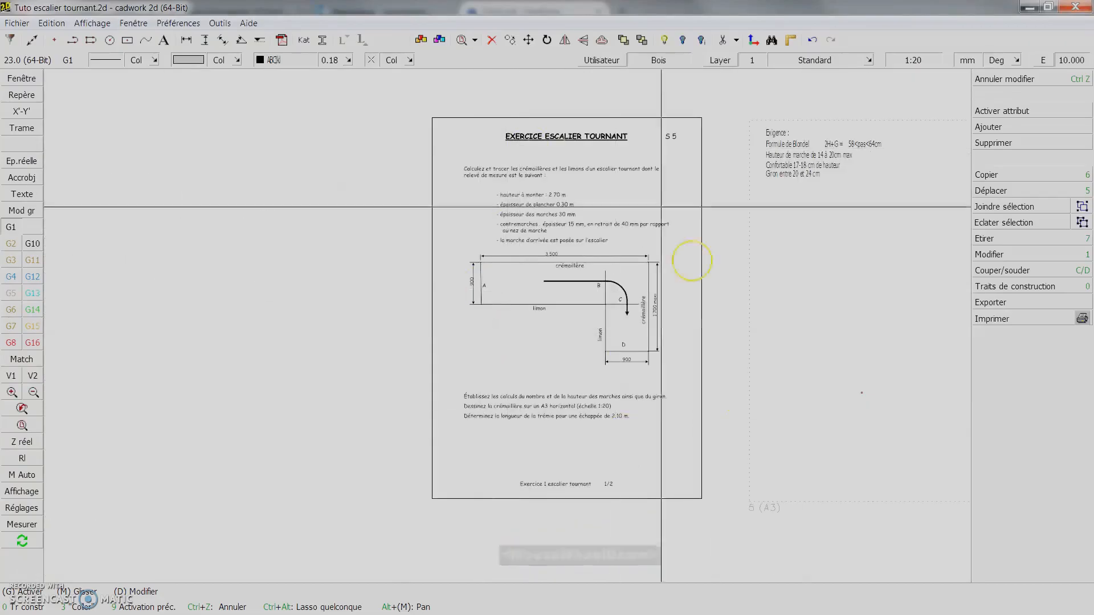
key(Right)
key(Right)
click(811, 120)
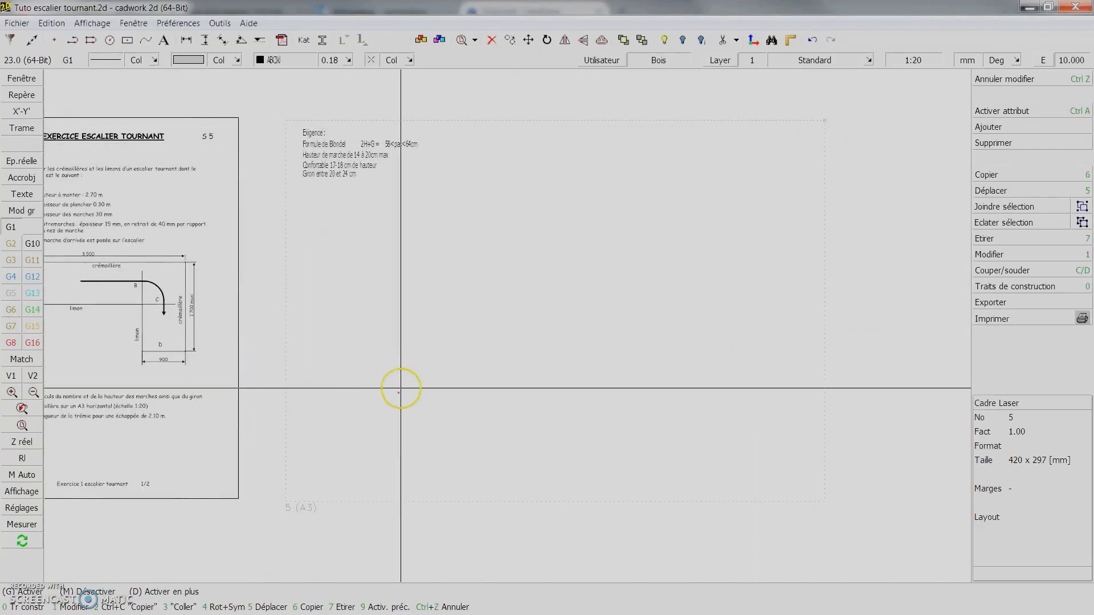
drag(410, 205, 293, 110)
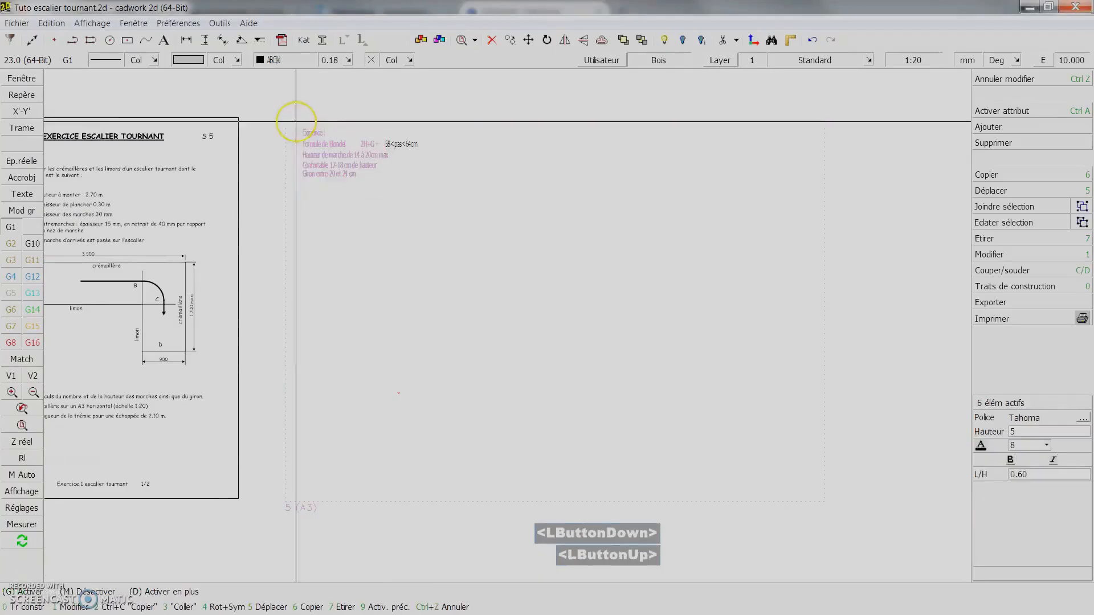
right_drag(393, 147, 356, 135)
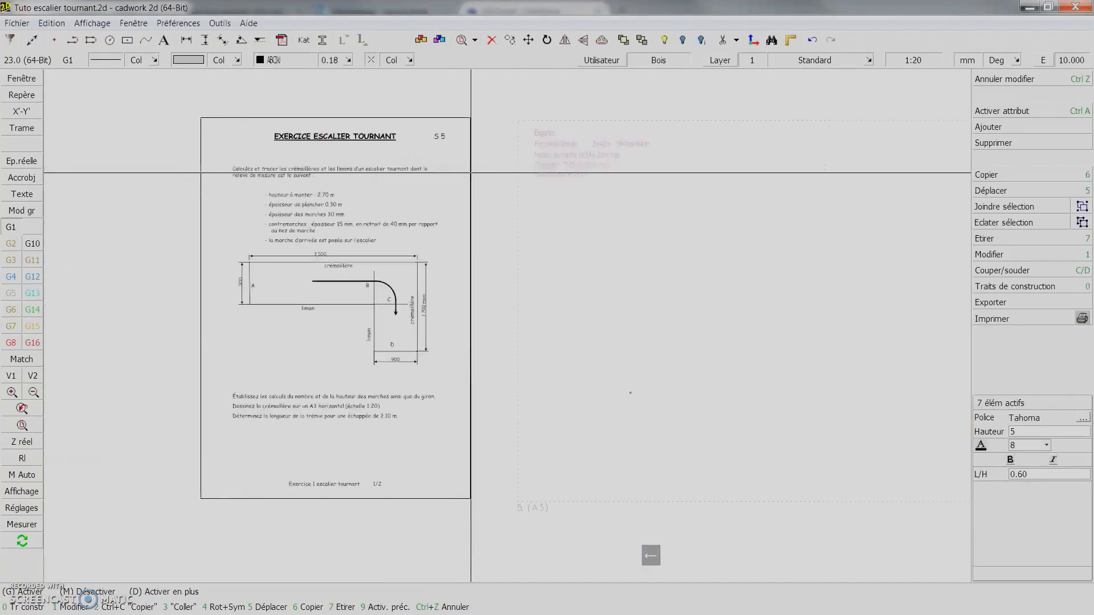
Read the exercise statement, from the measured stair data and plan sketch down to the drawing tasks.
scroll(509, 326, up, 2)
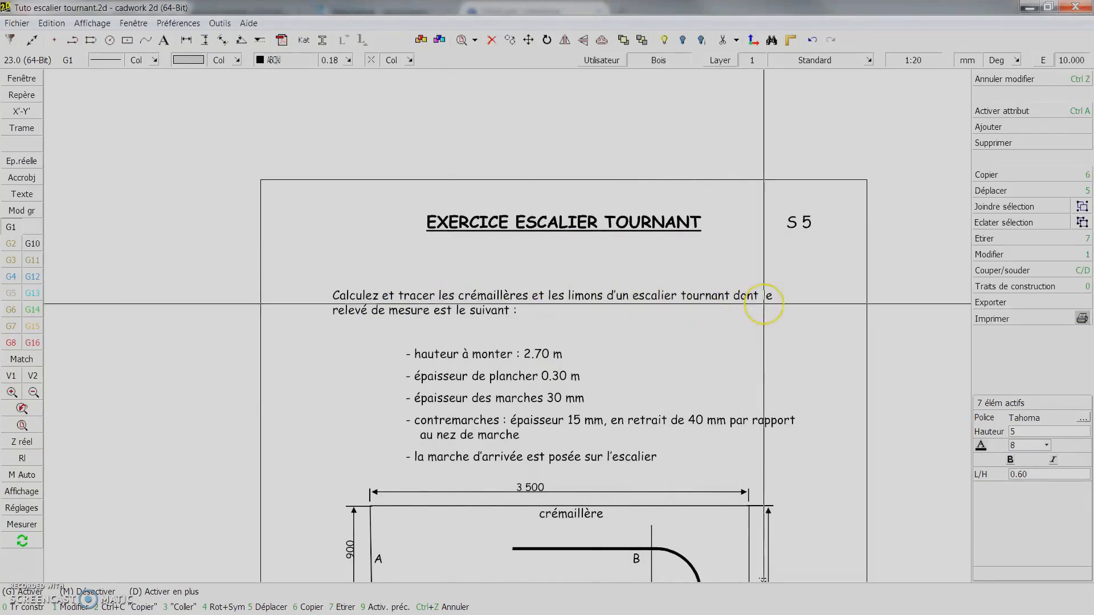
scroll(513, 329, down, 3)
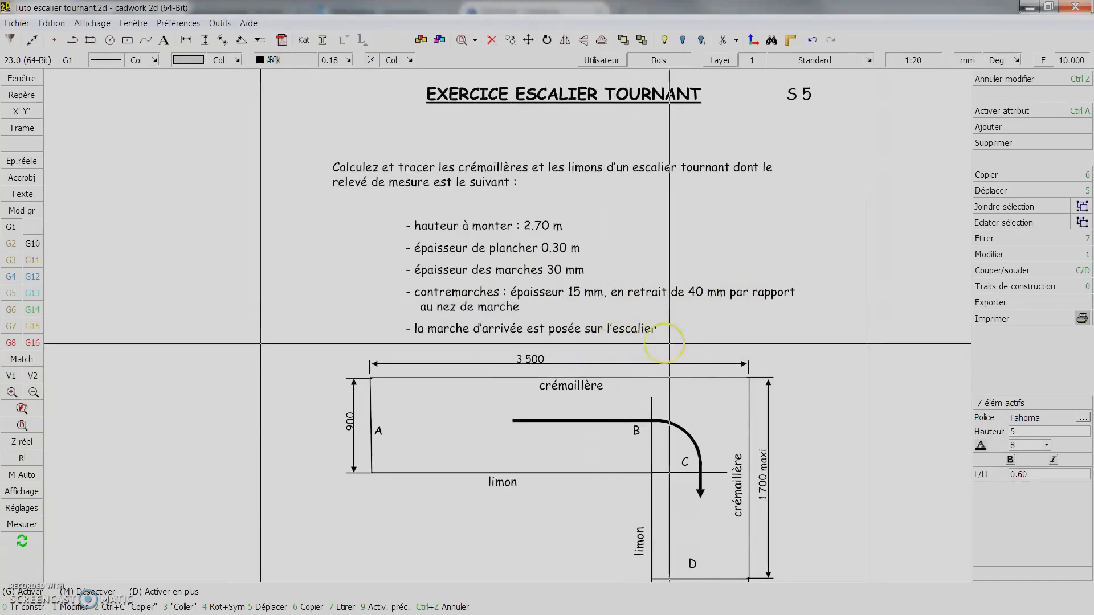
scroll(674, 344, down, 3)
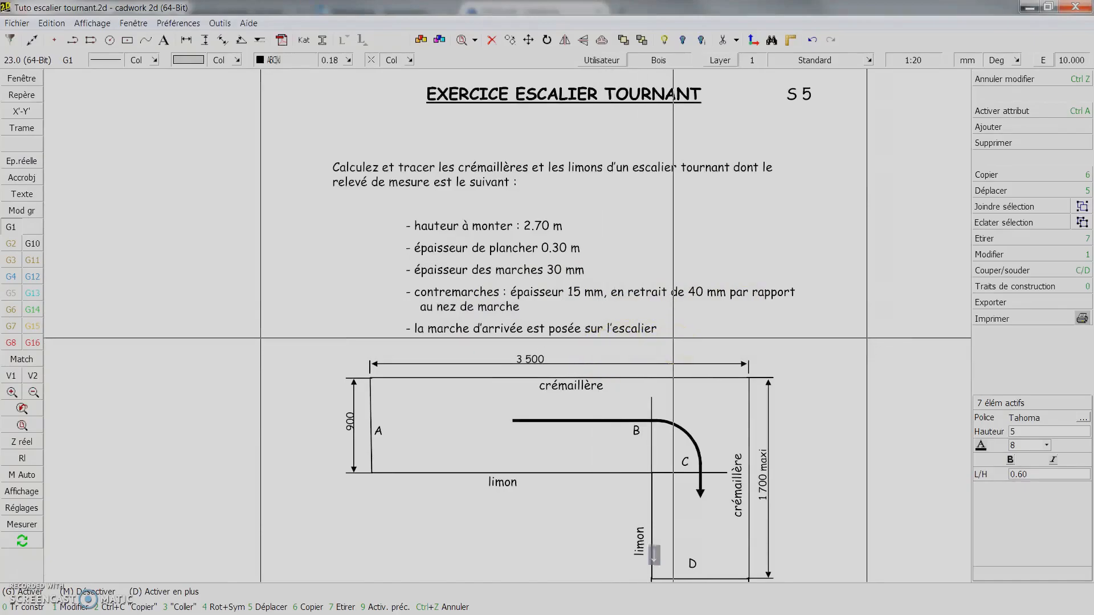
scroll(699, 344, down, 3)
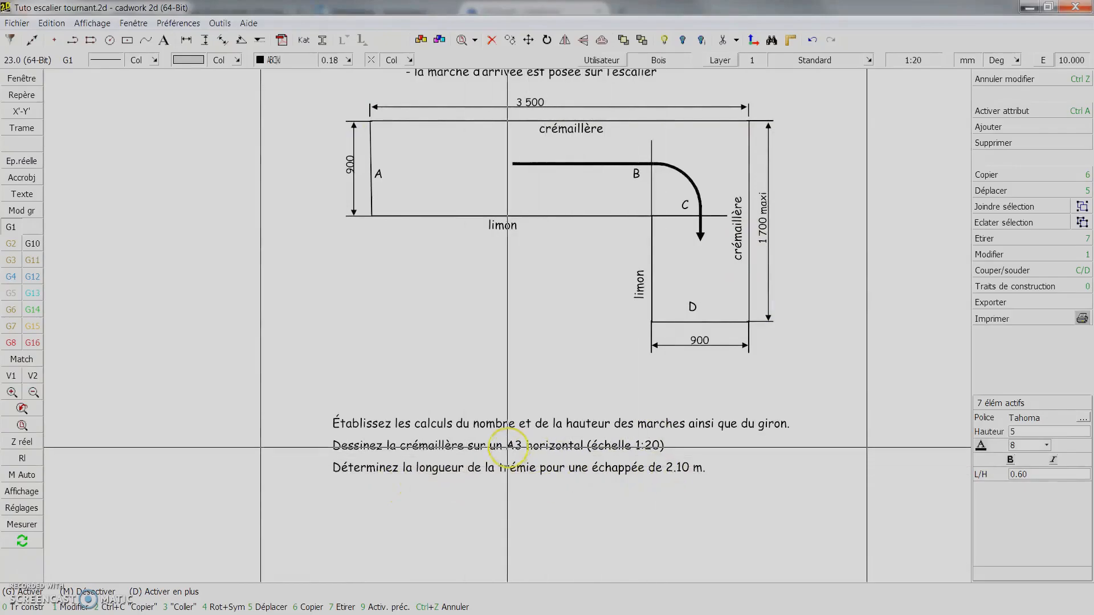
scroll(458, 399, down, 3)
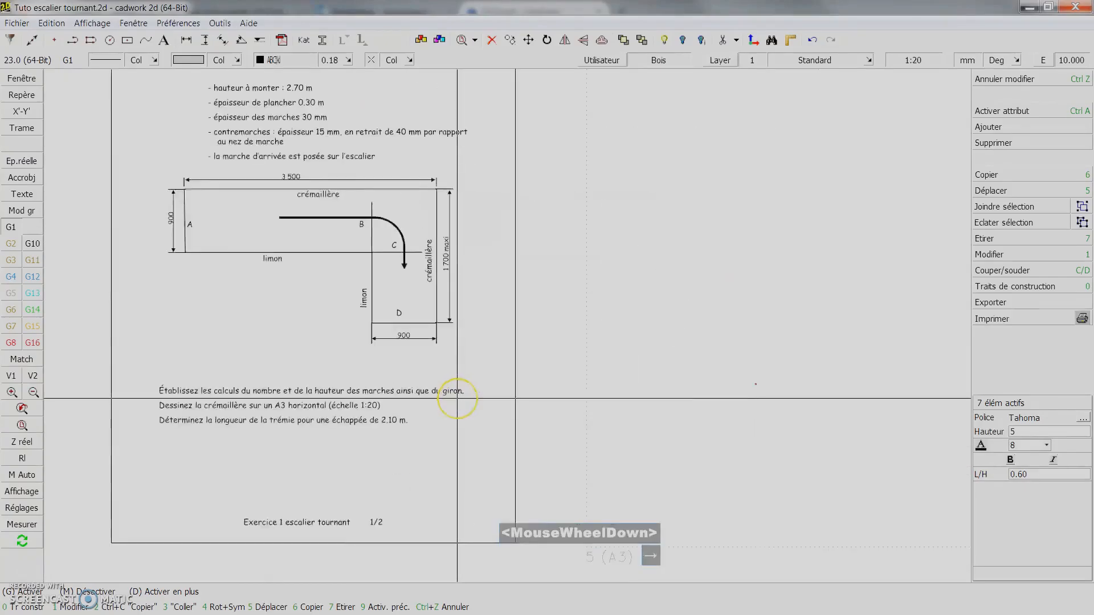
Select the "Formule de Blondel" text in the A3 frame and review the stair requirements around it.
click(643, 250)
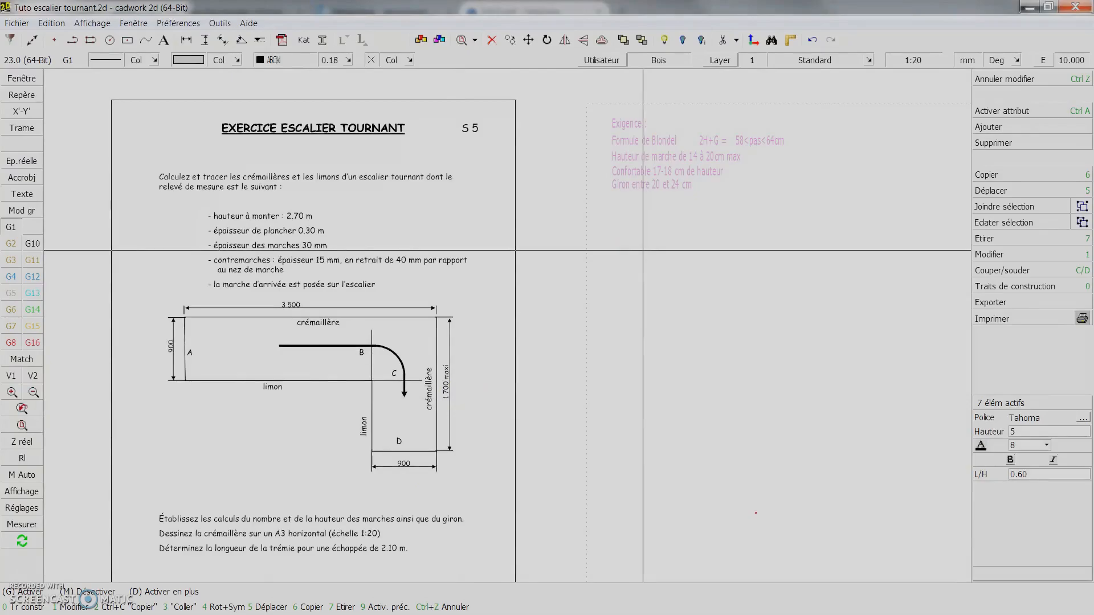
click(634, 244)
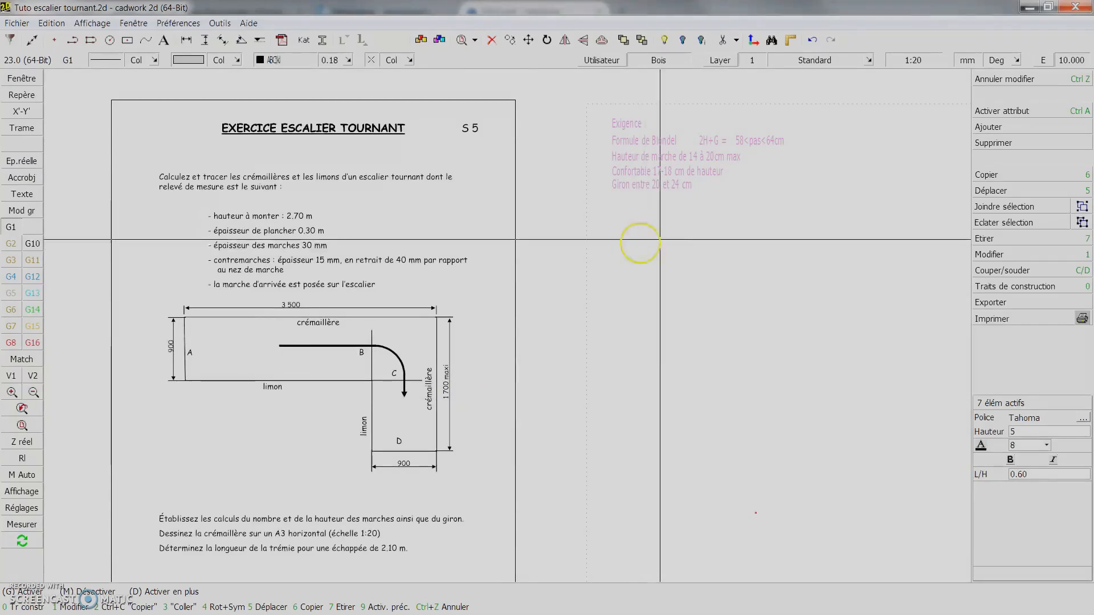
scroll(635, 244, up, 2)
click(481, 311)
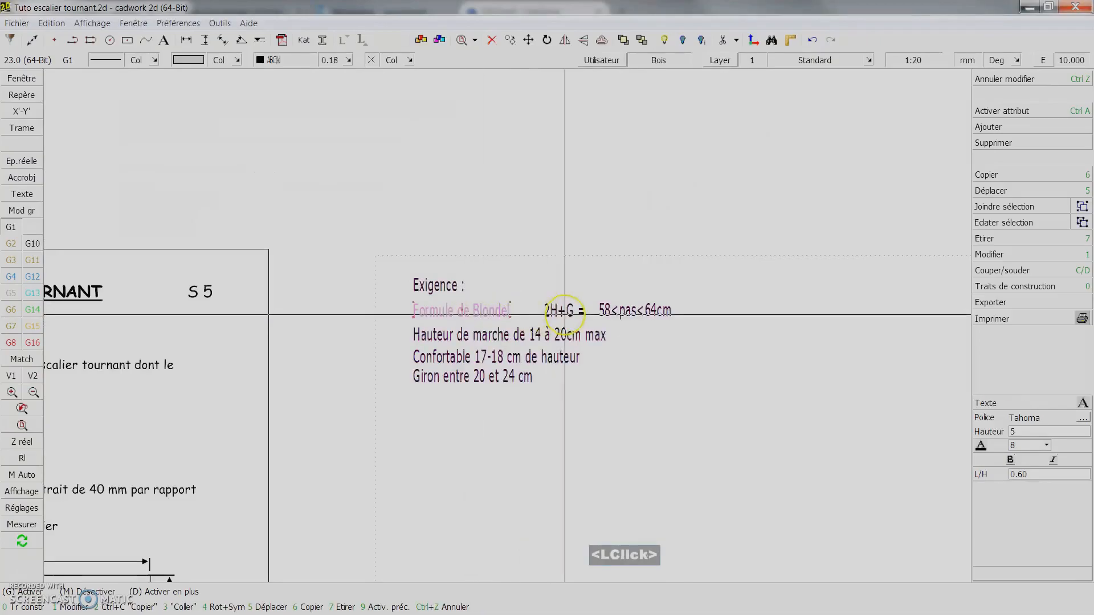
scroll(528, 330, up, 2)
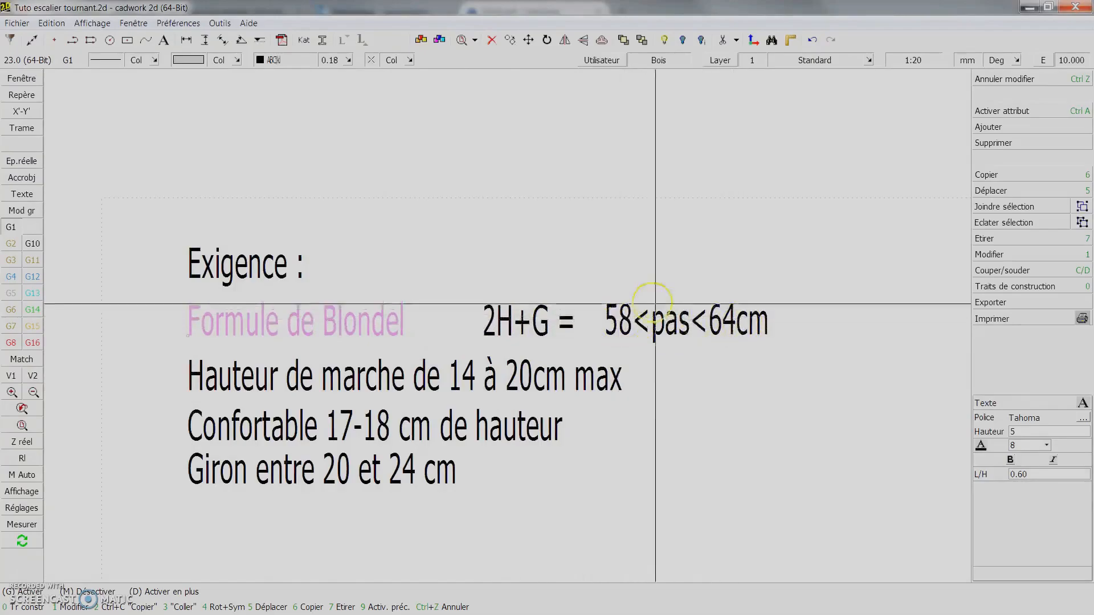
scroll(563, 312, down, 2)
scroll(563, 311, down, 1)
scroll(515, 336, up, 1)
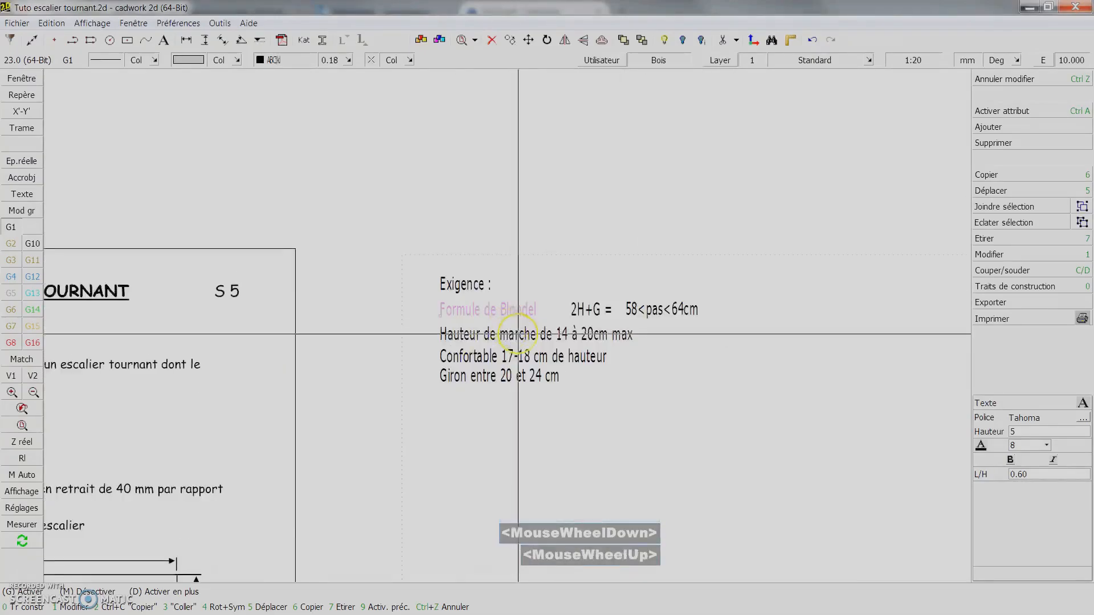
key(Left)
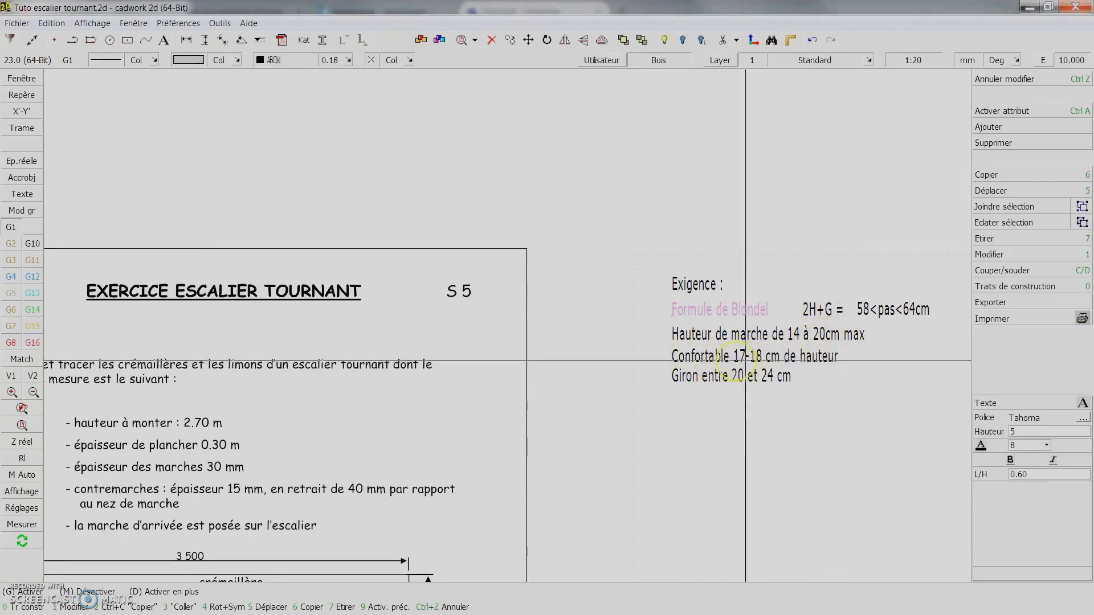
Copy the "Formule de Blondel" text to a spot below the "Giron entre 20 et 24 cm" line.
right_click(712, 426)
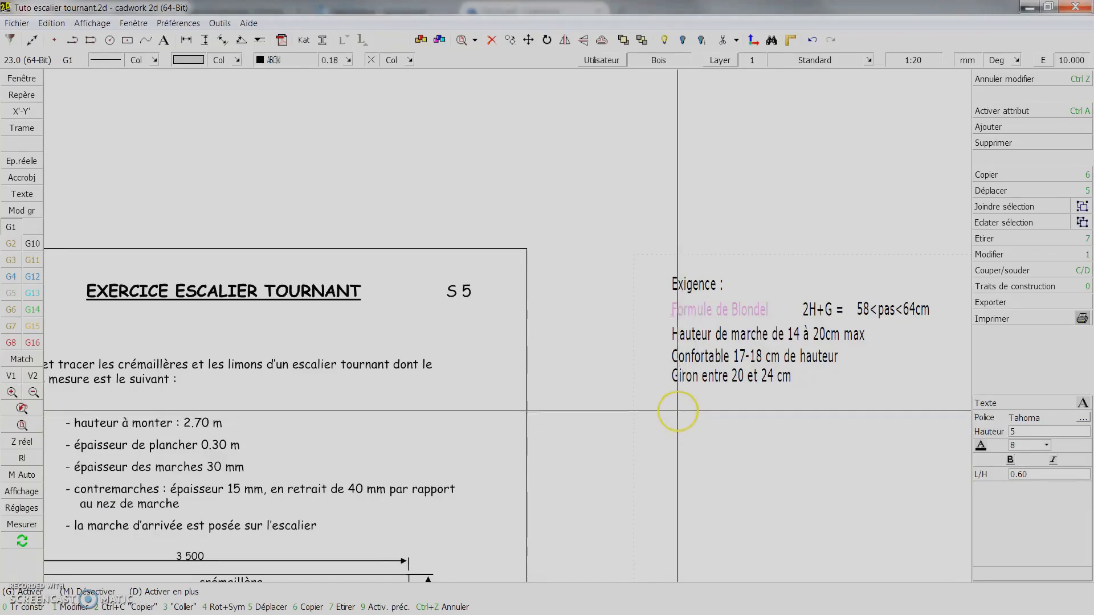
right_click(693, 419)
key(t)
right_click(679, 408)
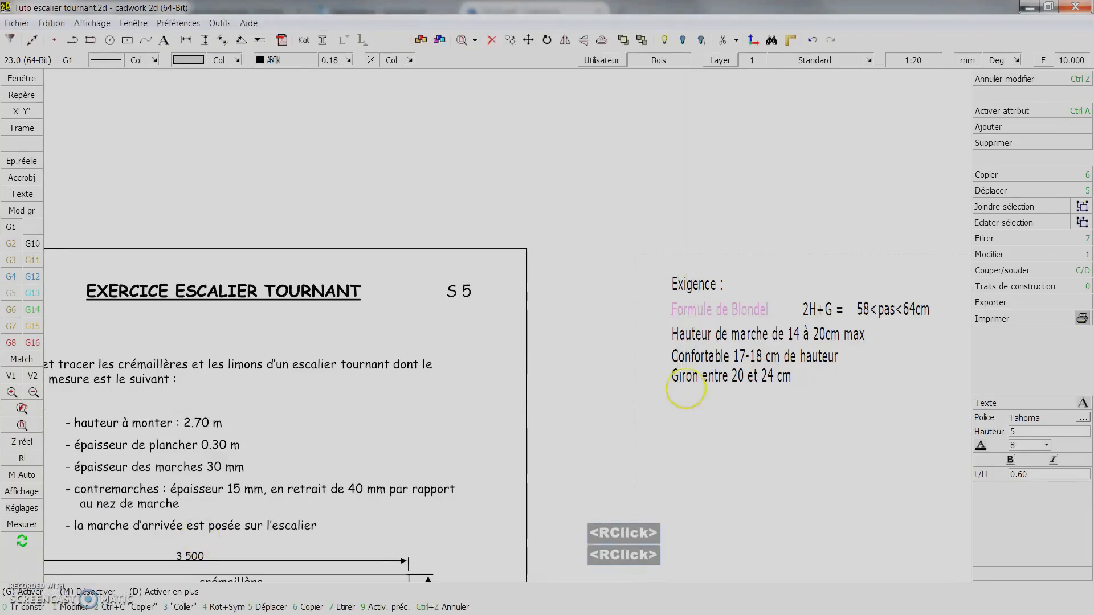
key(6)
middle_click(679, 420)
scroll(683, 420, down, 1)
right_click(631, 391)
right_click(642, 386)
Replace the copied text's content with "Calcul escalier :".
scroll(655, 386, up, 3)
click(549, 333)
key(BackSpace)
key(BackSpace)
key(BackSpace)
key(BackSpace)
key(BackSpace)
key(BackSpace)
key(BackSpace)
key(BackSpace)
key(BackSpace)
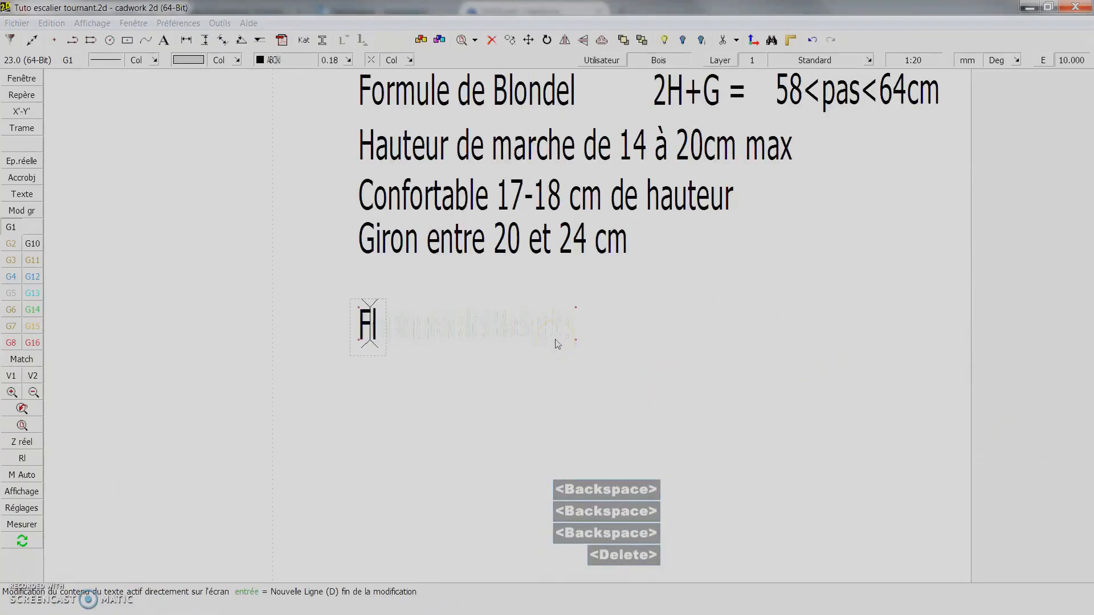
key(BackSpace)
key(Delete)
text(Calcul)
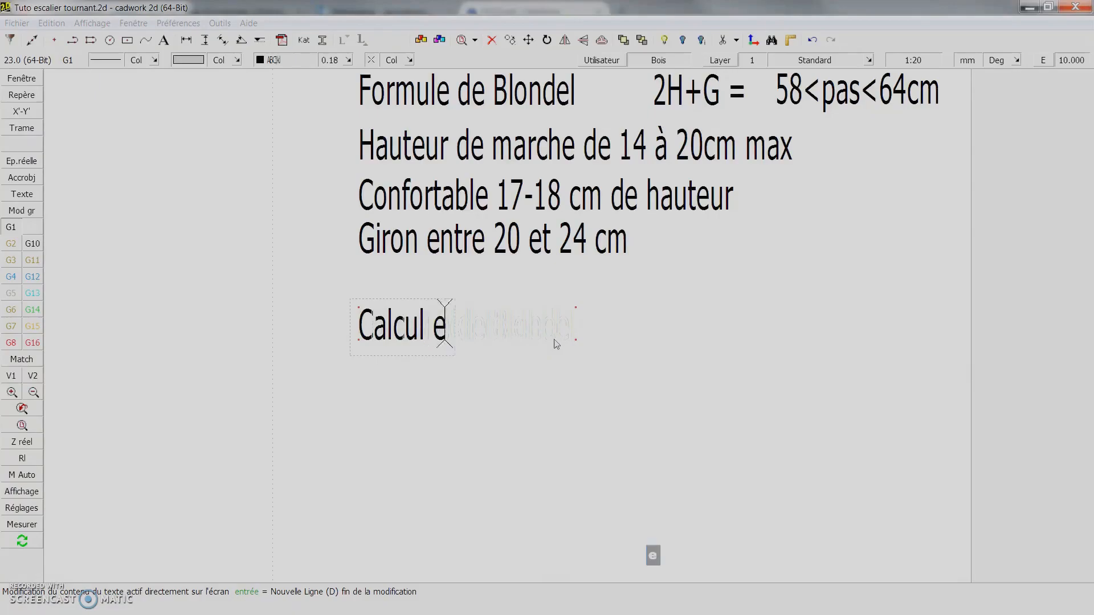
text(escalier :)
right_click(555, 344)
Append "270/17cmht =" to the "Calcul escalier :" line, using the height to climb from the exercise sheet.
scroll(527, 322, down, 3)
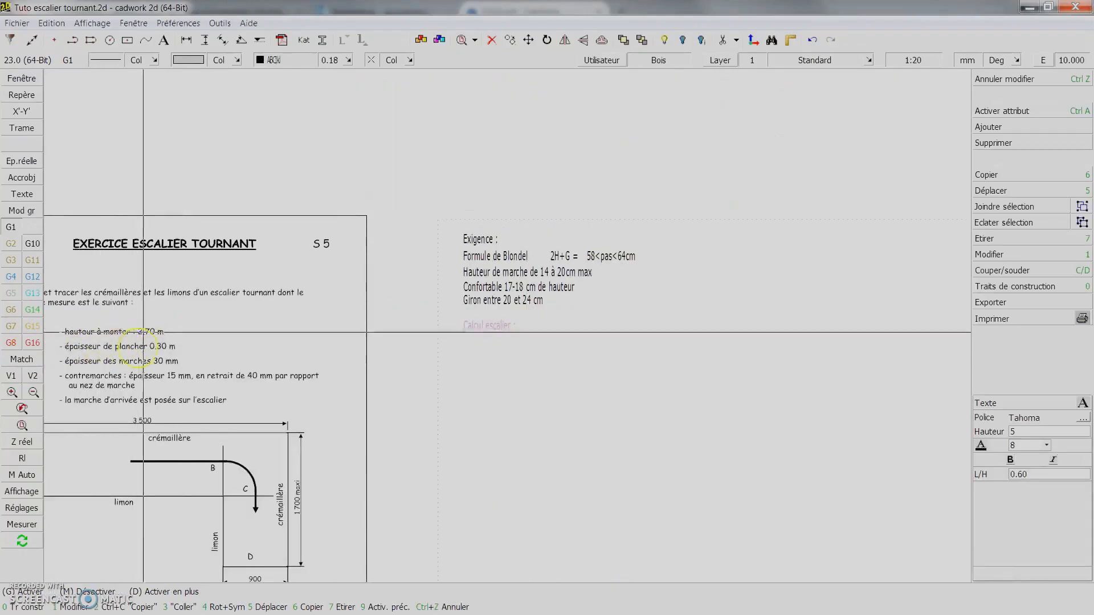
scroll(506, 324, up, 2)
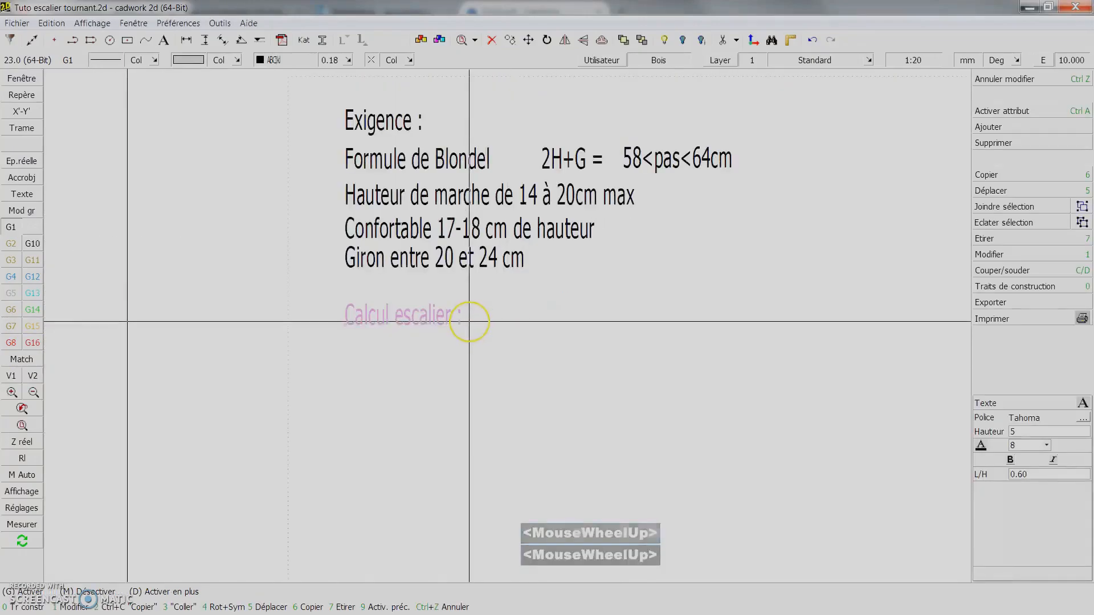
double_click(466, 320)
text(270/17cmht)
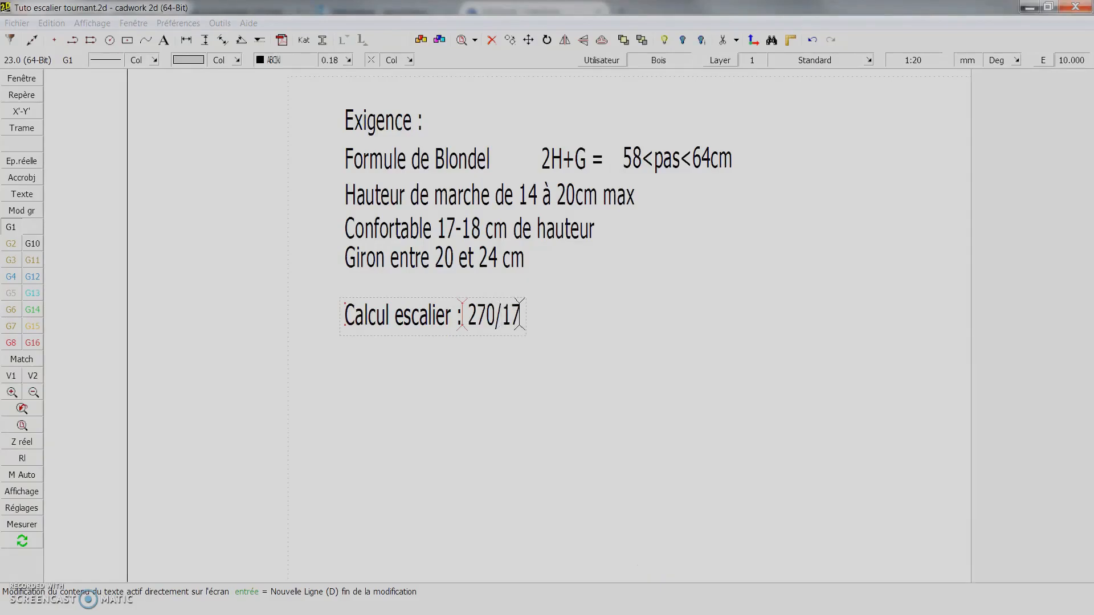
text(=)
right_click(462, 330)
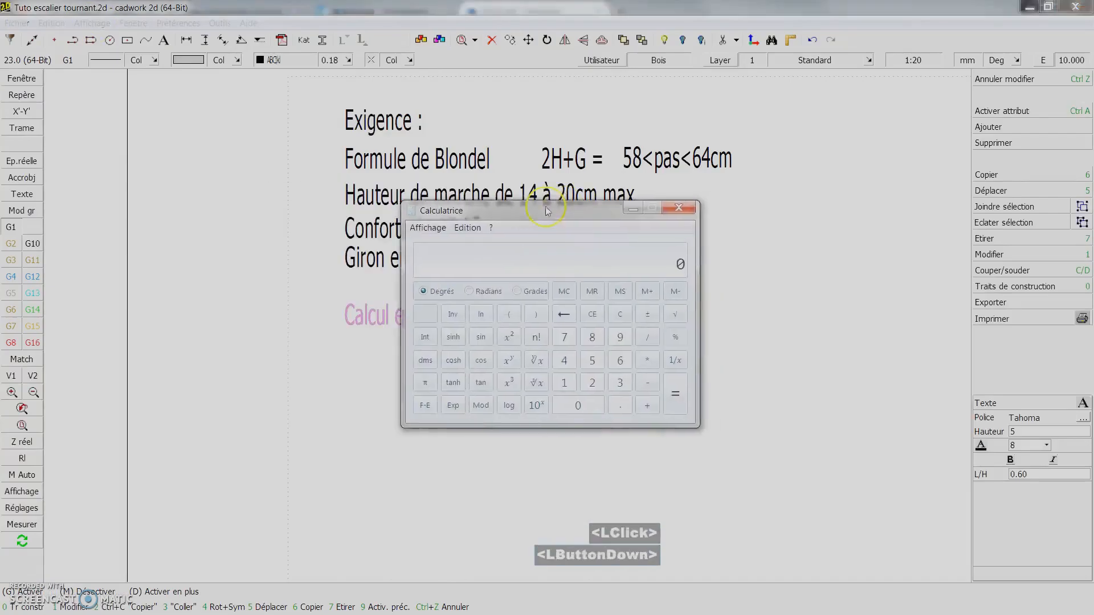
Switch to Calculatrice, divide 270 by 17 and move the calculator clear of the calculation note.
click(584, 317)
click(592, 382)
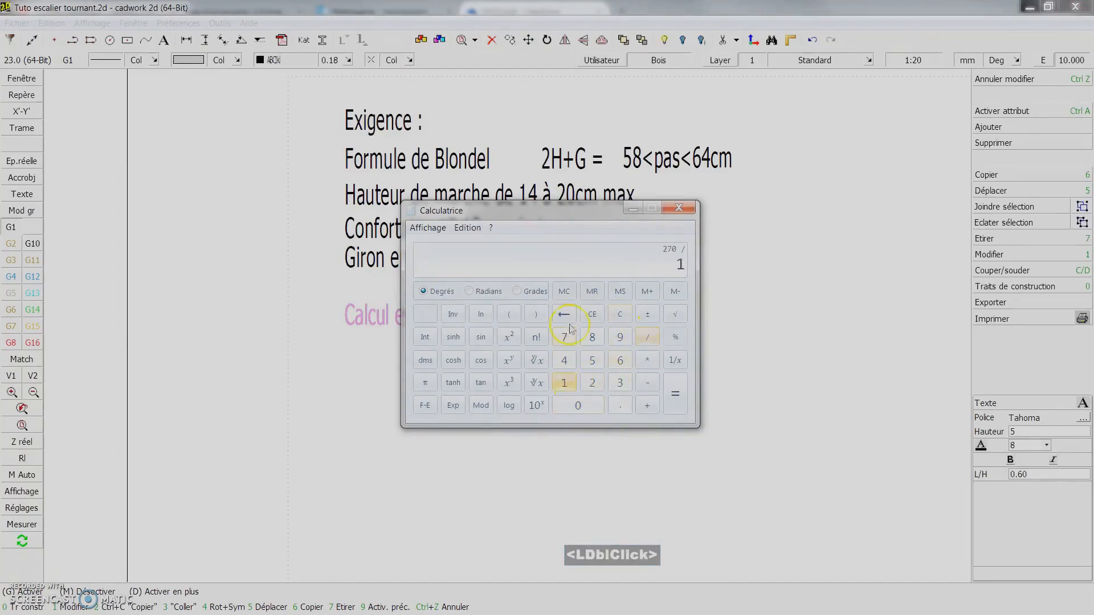
double_click(683, 393)
drag(551, 214, 178, 110)
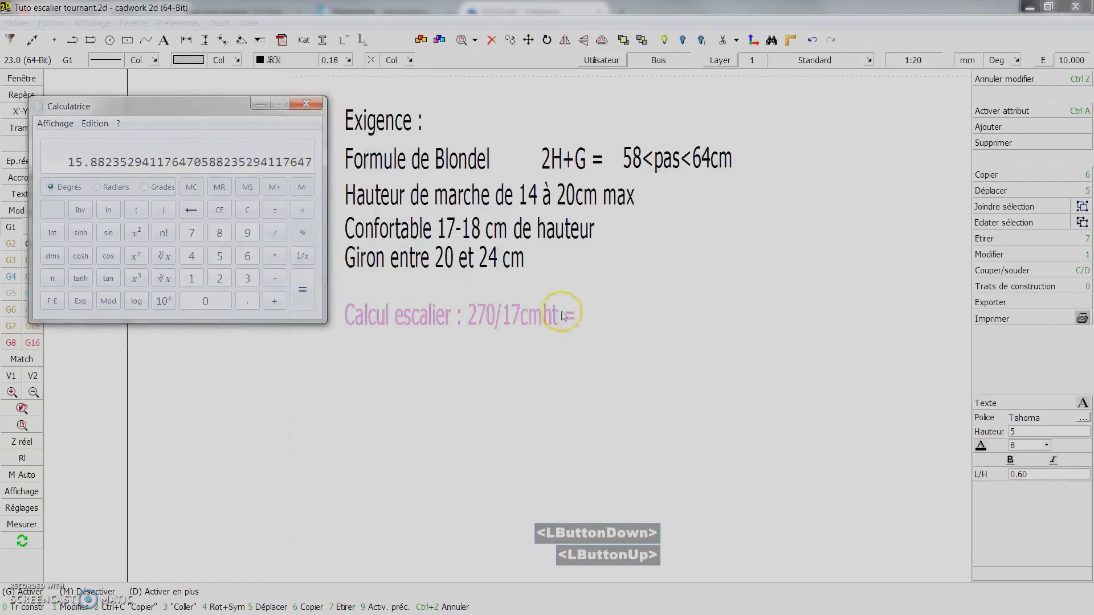
Return to the cadwork drawing and add the result 15.88 at the end of the "Calcul escalier" line.
click(586, 333)
click(574, 325)
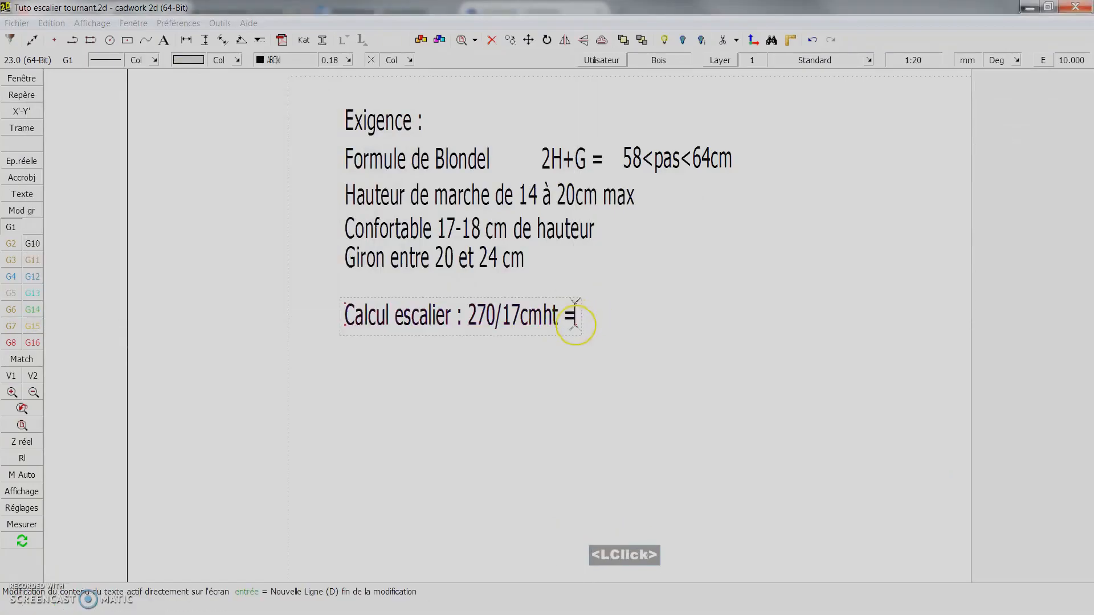
text(15.88)
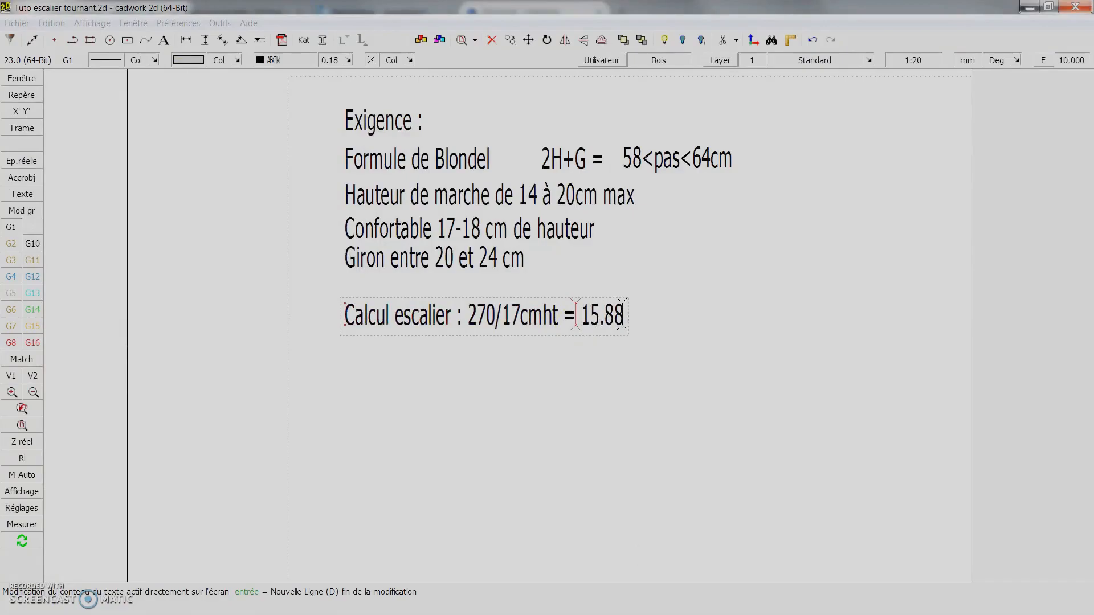
right_click(593, 319)
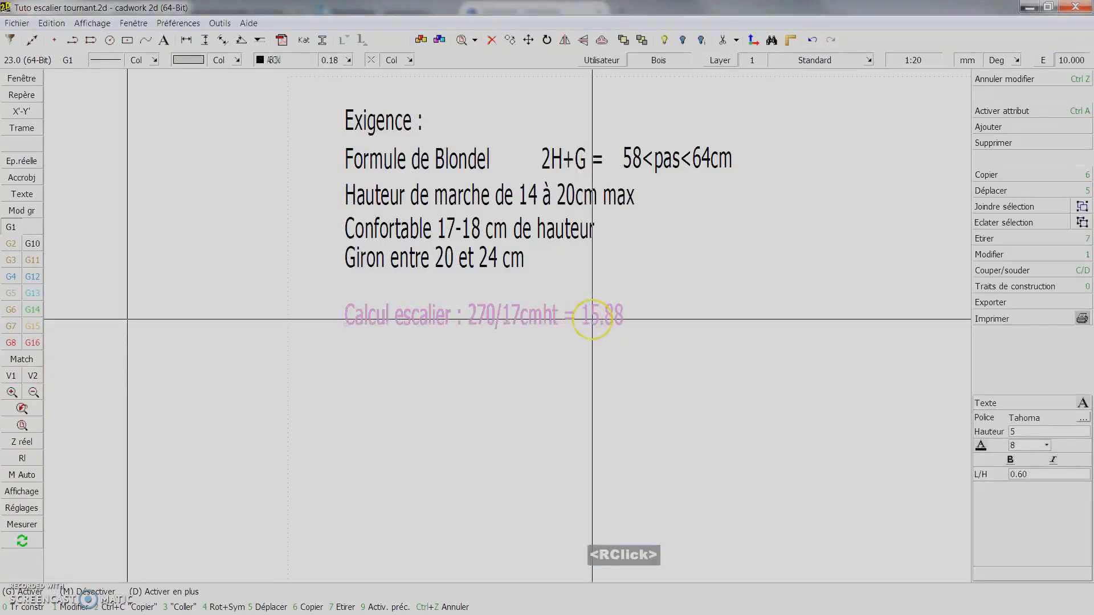
Copy the "Calcul escalier" line vertically to just below itself.
double_click(590, 317)
right_click(590, 316)
key(6)
key(y)
middle_click(486, 363)
right_click(484, 364)
Clear the copied line's text and begin it with "Soit 15 ht soit 16".
click(548, 360)
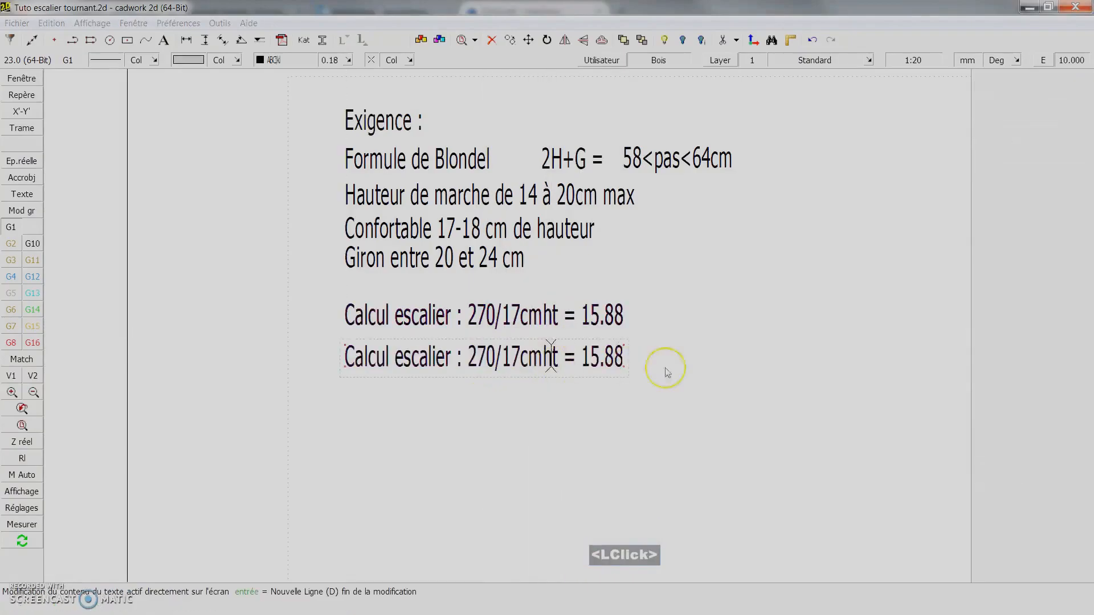
click(619, 359)
key(BackSpace)
key(BackSpace)
key(BackSpace)
key(BackSpace)
key(BackSpace)
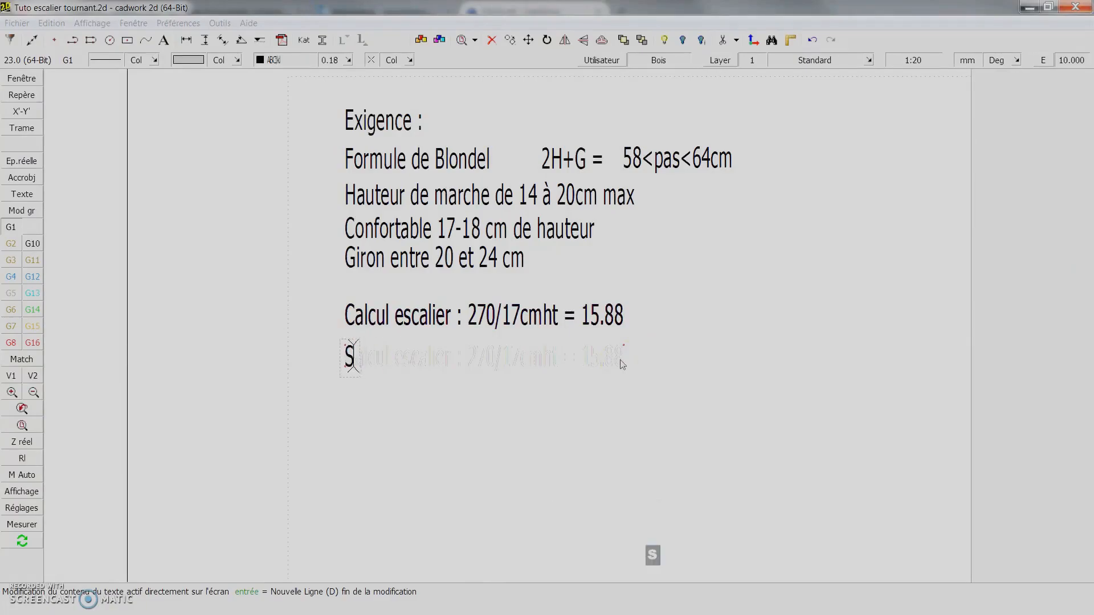
text(Soit 15 ht)
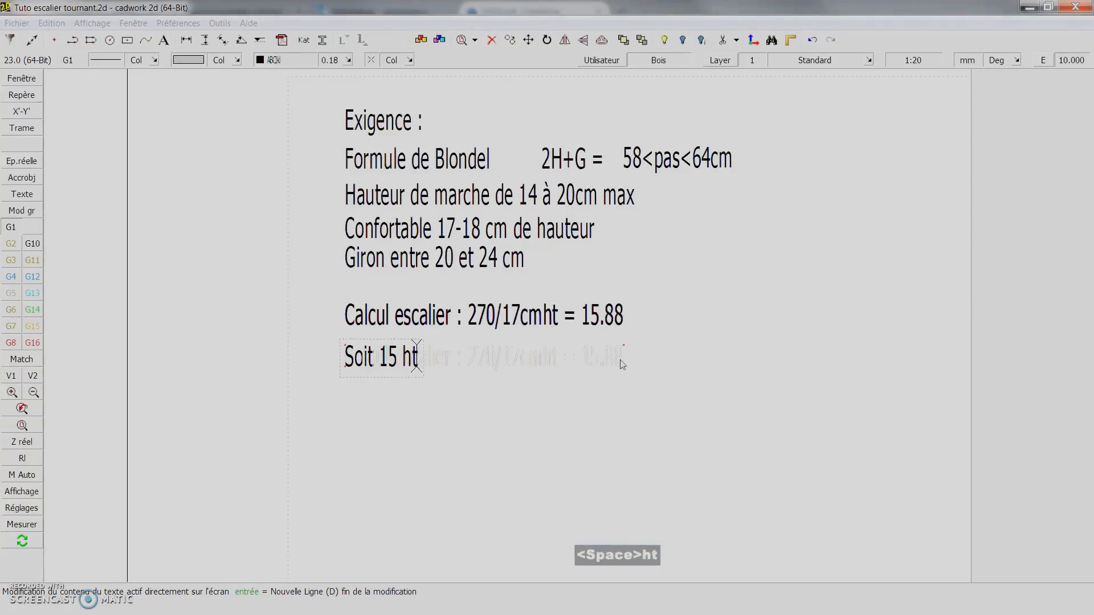
text( soit )
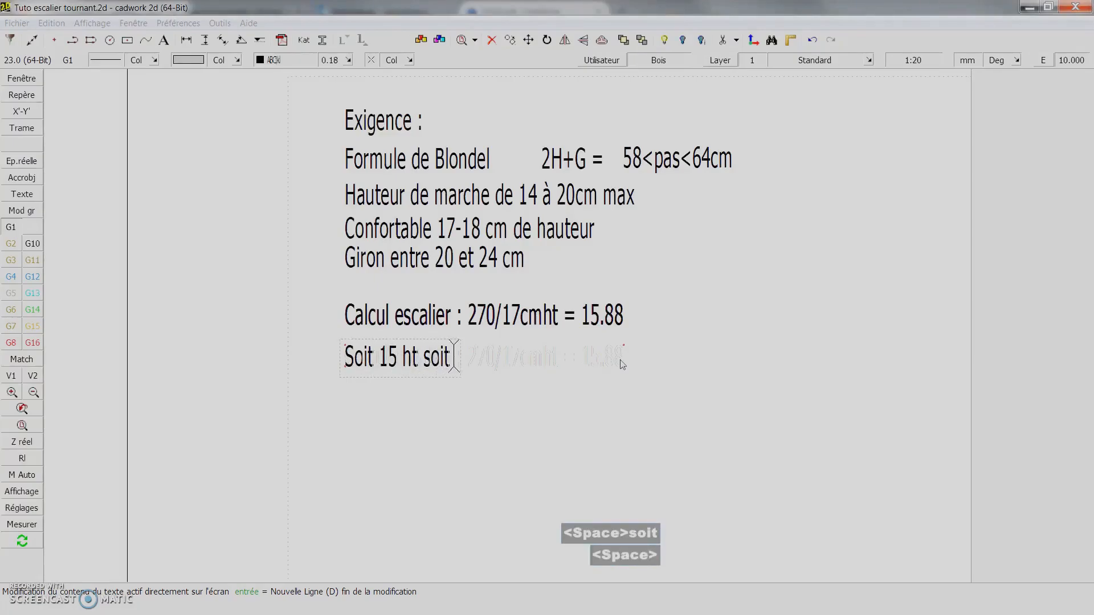
text(16)
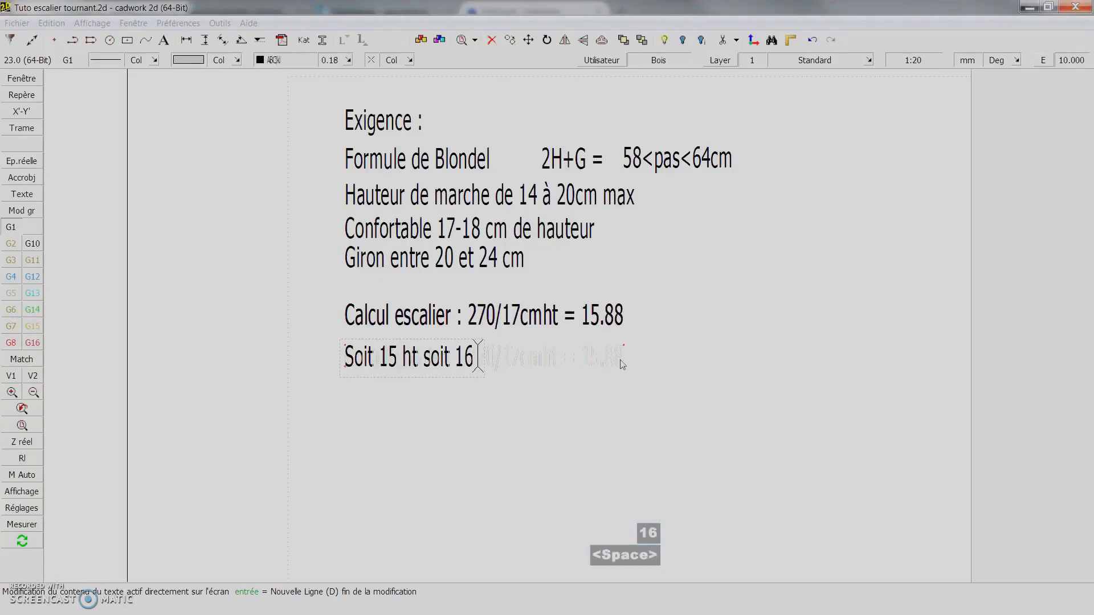
Complete the "Soit 15 ht soit 16" line with "hauteur on essayera à 14ht".
text( hau)
key(BackSpace)
key(BackSpace)
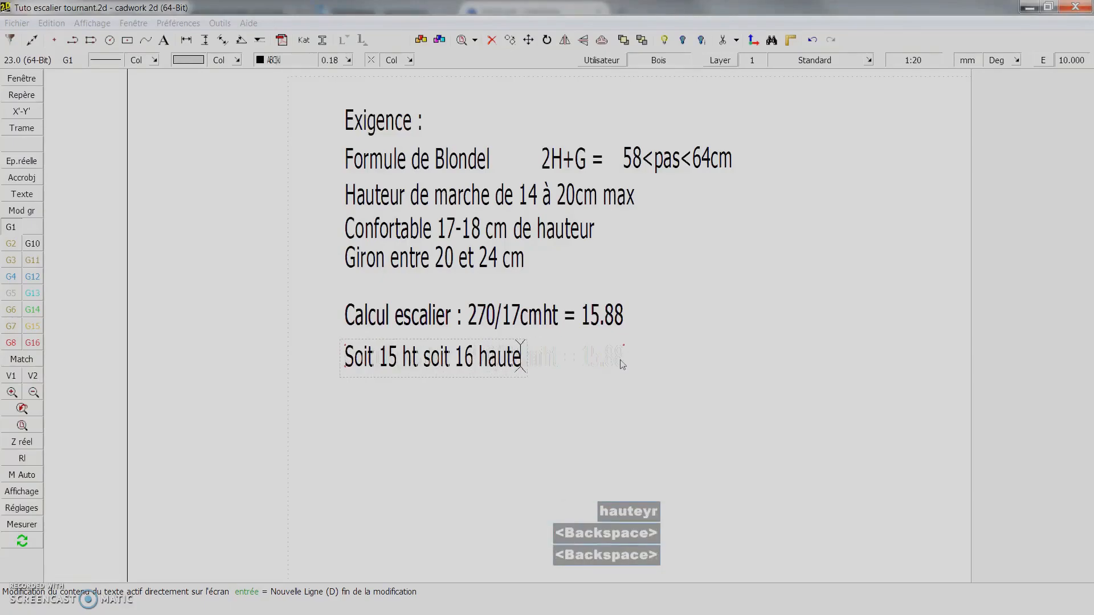
text(ur on essayer)
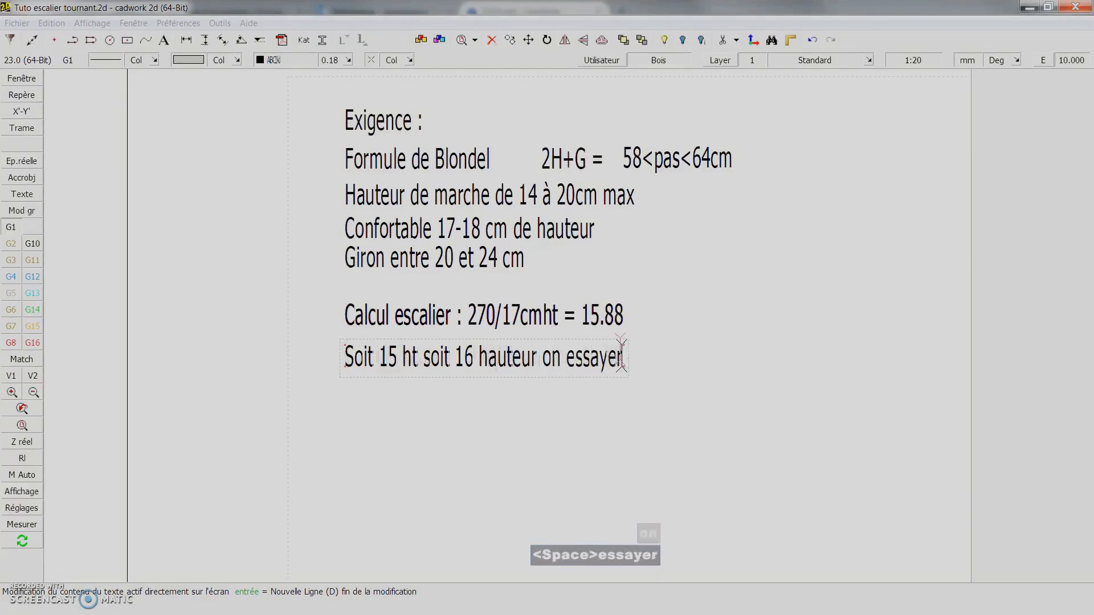
text(a à)
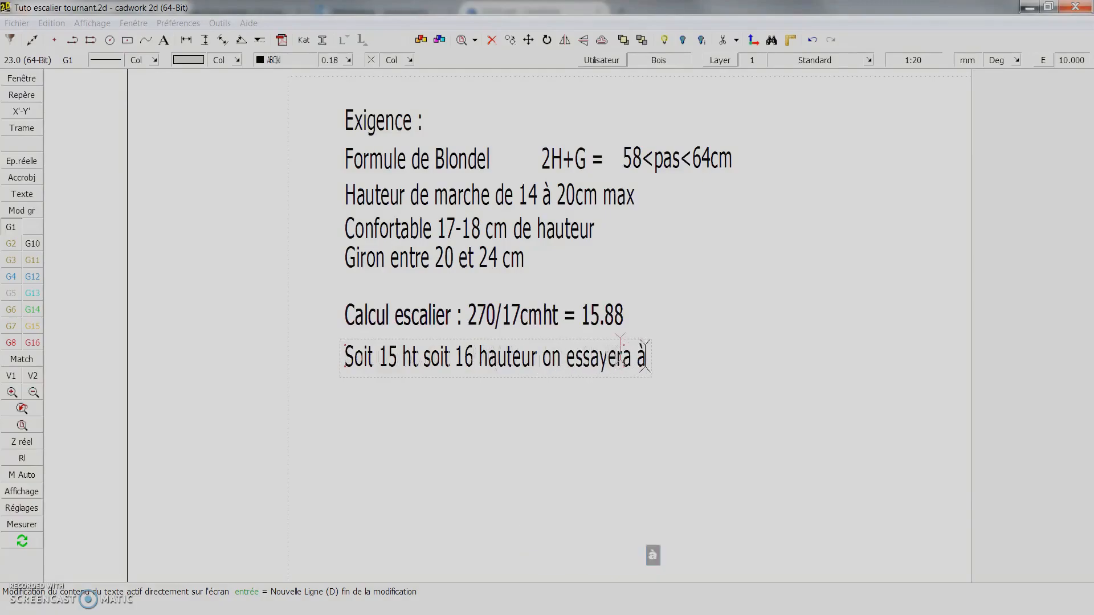
text( 14ht)
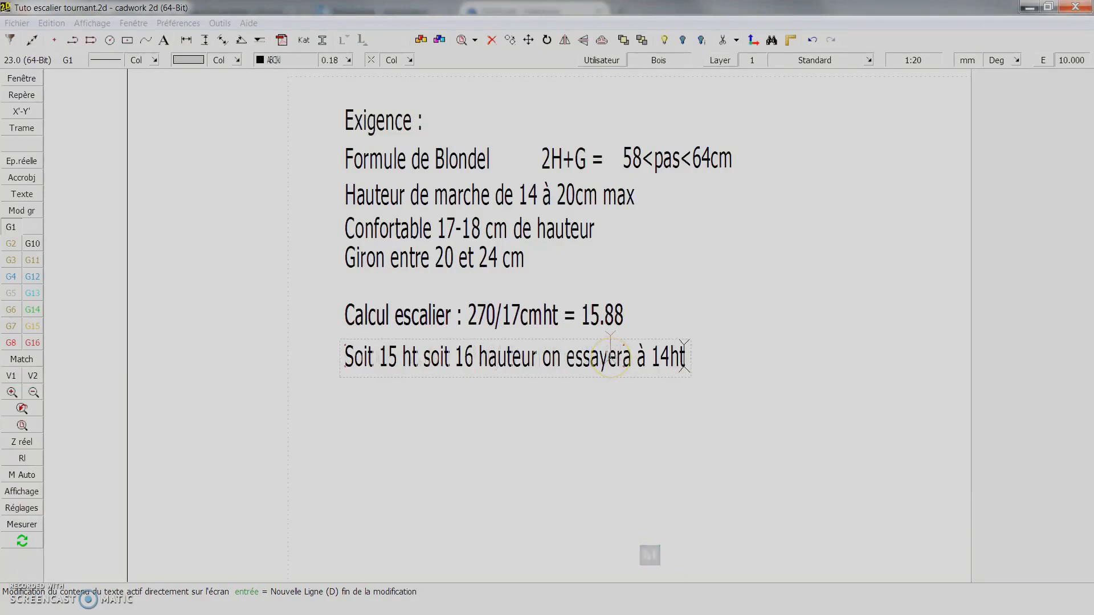
right_click(609, 359)
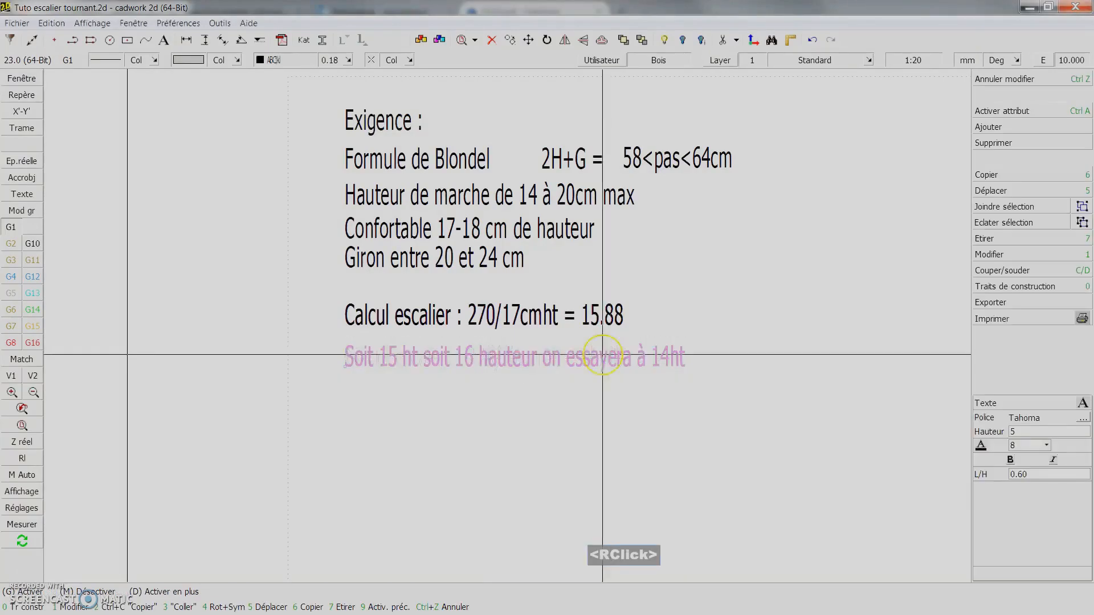
Copy the "Calcul escalier" line vertically to just below the "Soit 15 ht" line.
click(470, 316)
key(6)
key(y)
middle_click(460, 399)
right_click(515, 407)
right_click(515, 407)
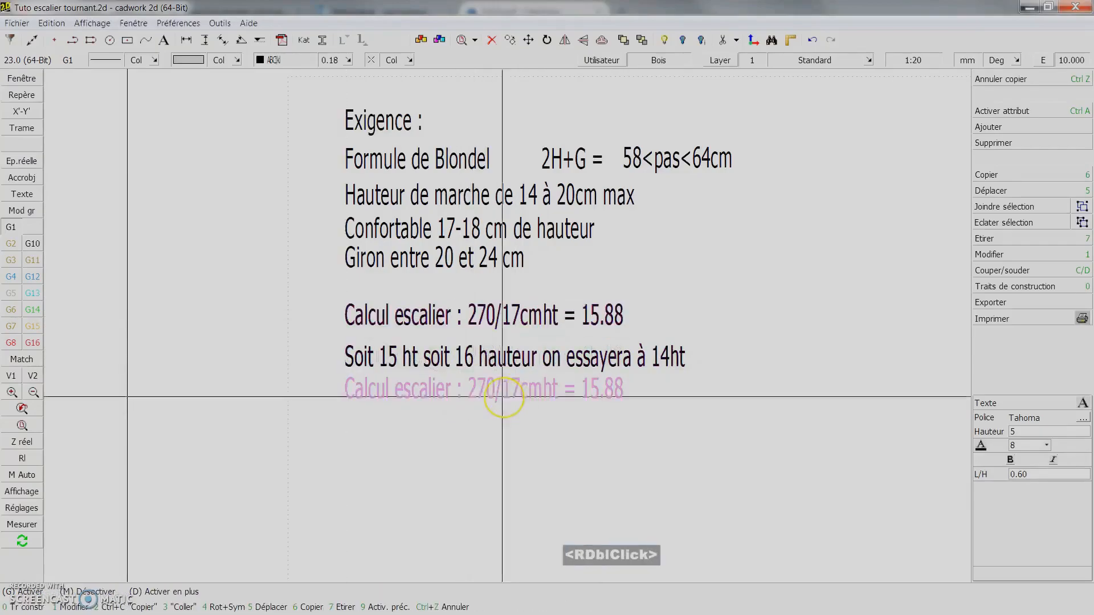
Remove the "Calcul escalier :" prefix from the new copy so that it starts with 270.
click(453, 393)
double_click(466, 393)
key(BackSpace)
key(BackSpace)
key(BackSpace)
key(BackSpace)
key(BackSpace)
key(BackSpace)
key(BackSpace)
key(BackSpace)
key(BackSpace)
key(BackSpace)
key(BackSpace)
key(BackSpace)
key(BackSpace)
key(BackSpace)
key(BackSpace)
key(BackSpace)
key(BackSpace)
key(BackSpace)
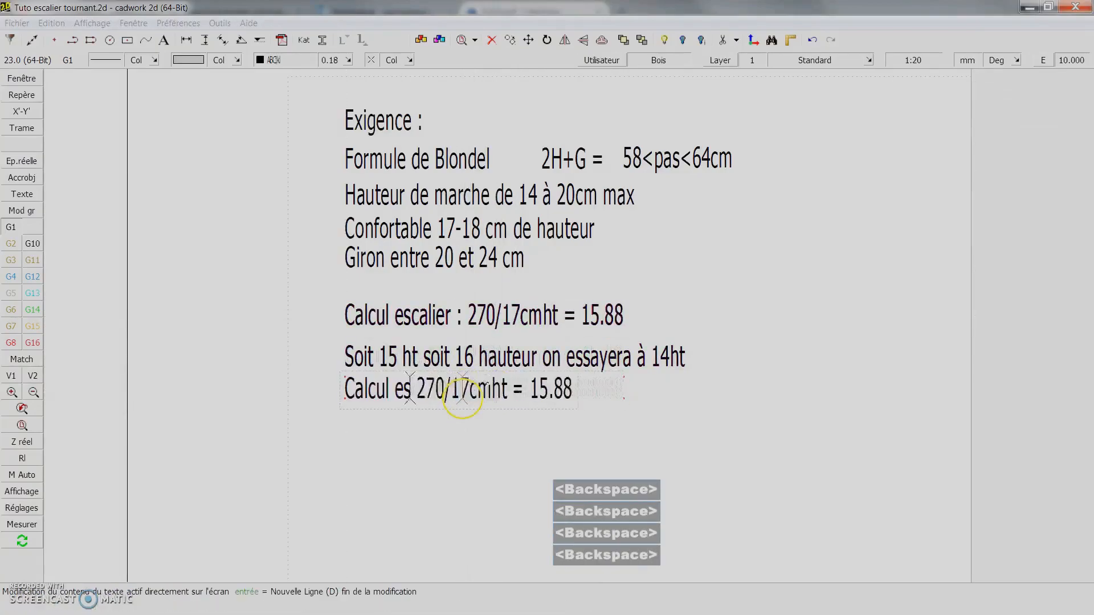
key(Delete)
Replace the divisor "17cmht" with 15 in the shortened calculation line.
click(387, 392)
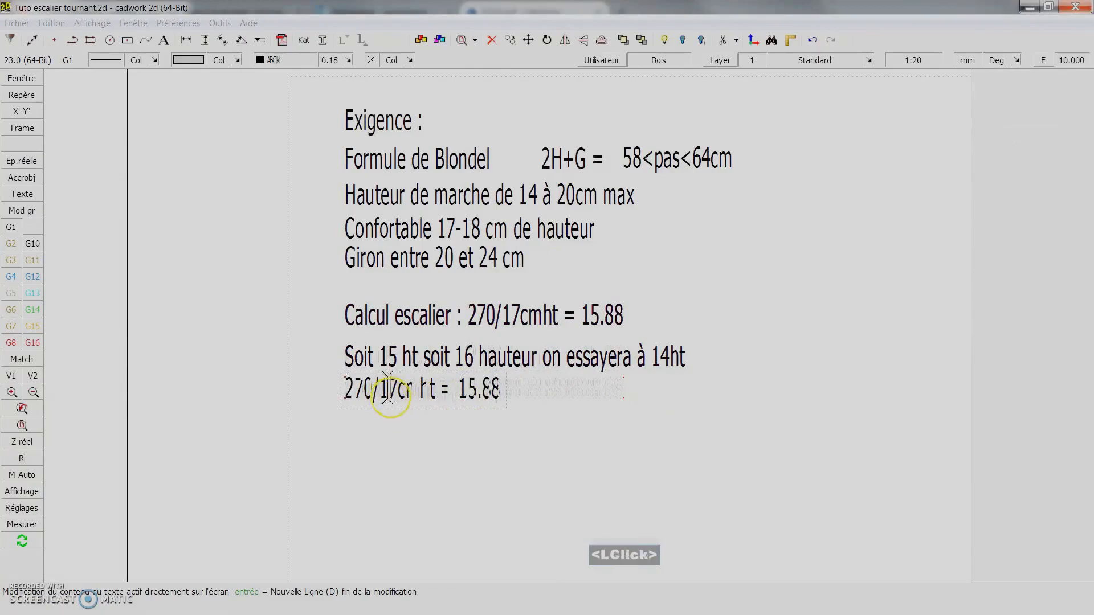
key(Delete)
text(5)
key(Delete)
key(Delete)
key(Delete)
key(Delete)
right_click(447, 398)
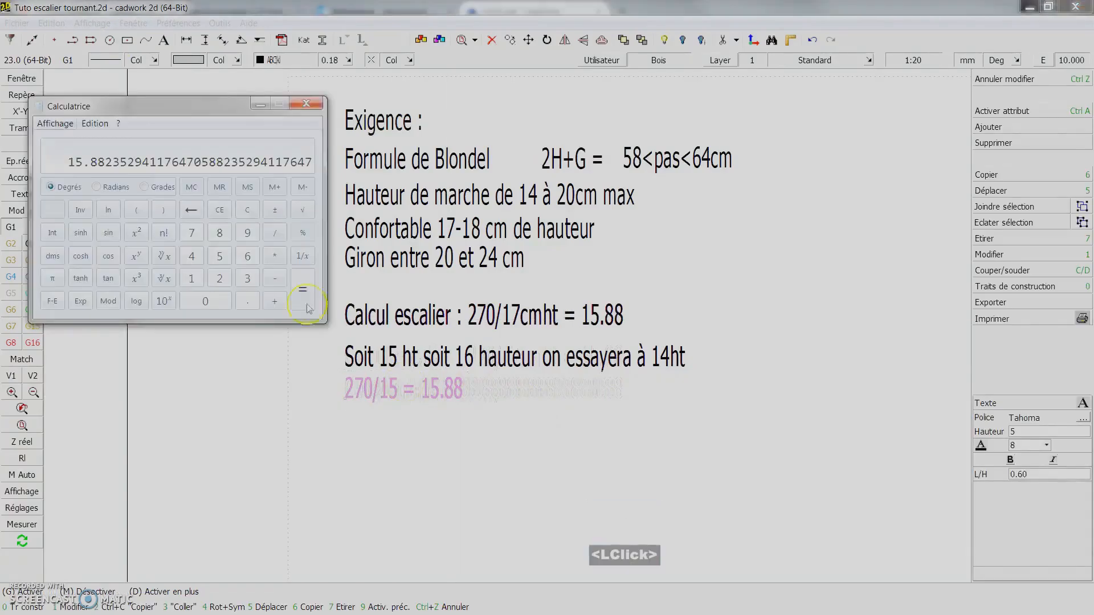
Clear the previous calculation in Calculatrice and divide 270 by 15.
click(249, 215)
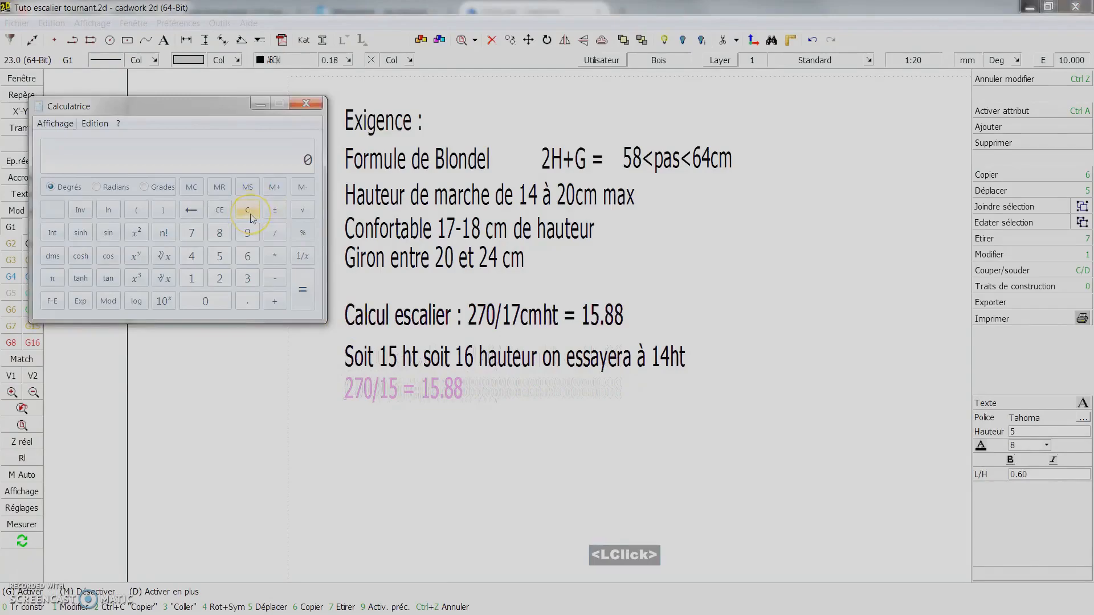
text(270/15)
key(Return)
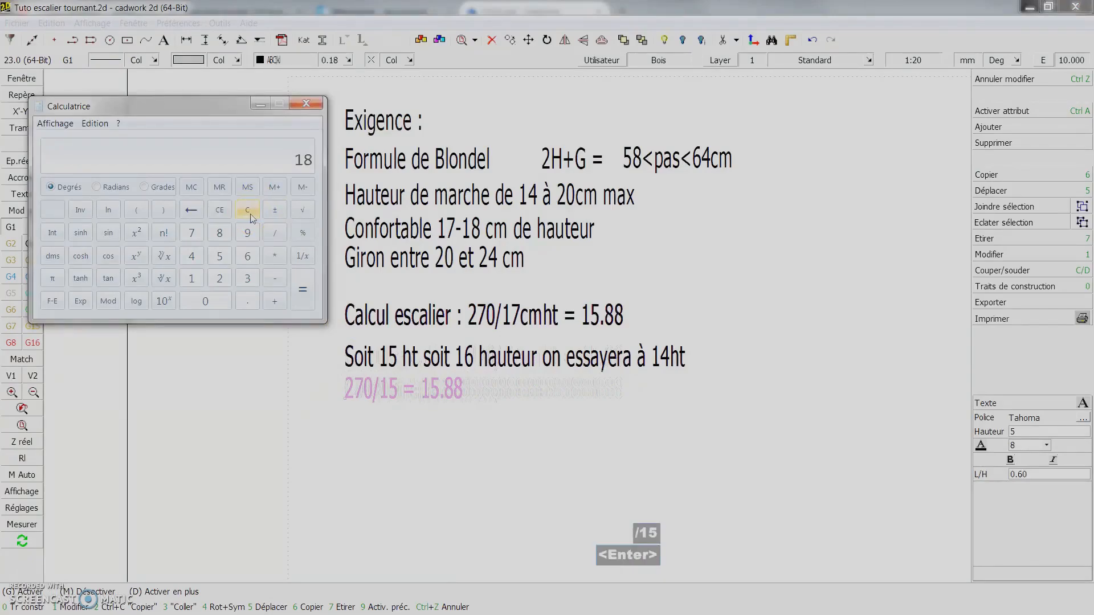
Return to the cadwork drawing and replace the result of the 270/15 line with "18cm de ht".
double_click(444, 390)
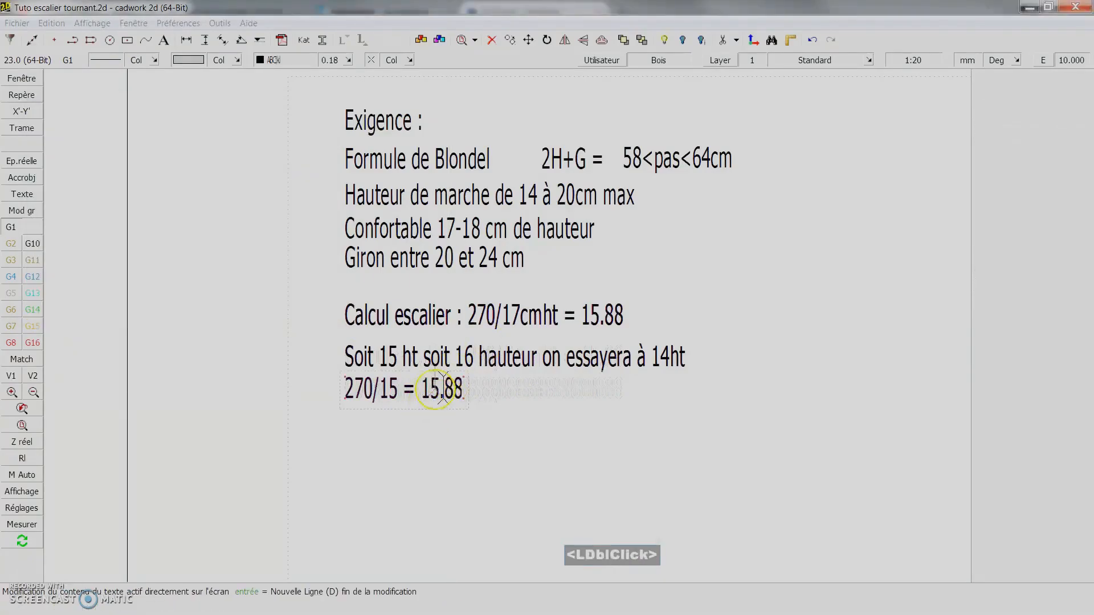
double_click(422, 392)
key(Delete)
key(Delete)
key(Delete)
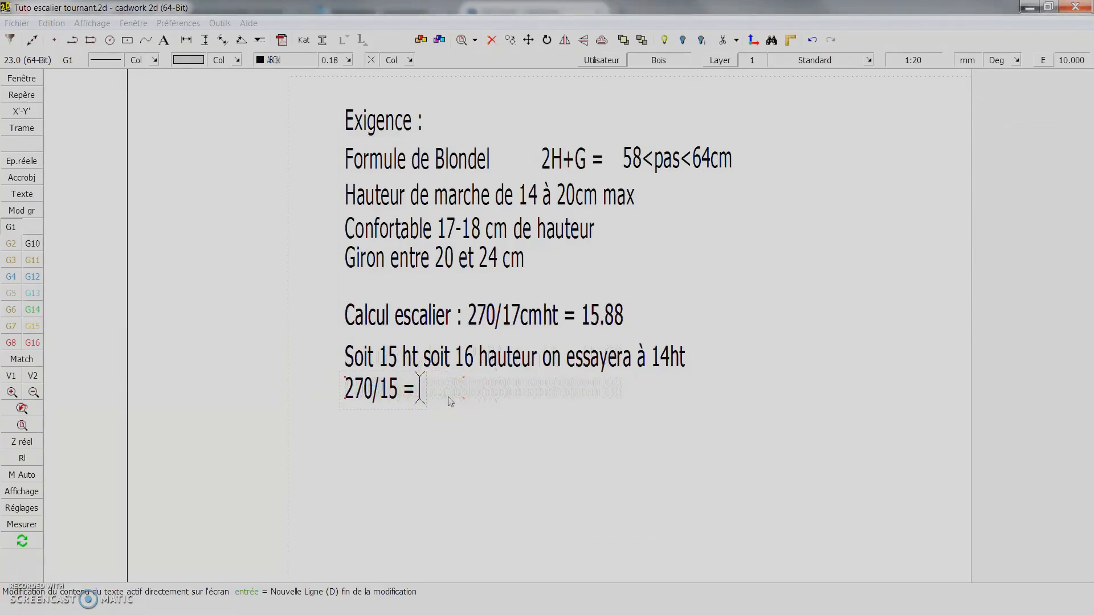
text(18)
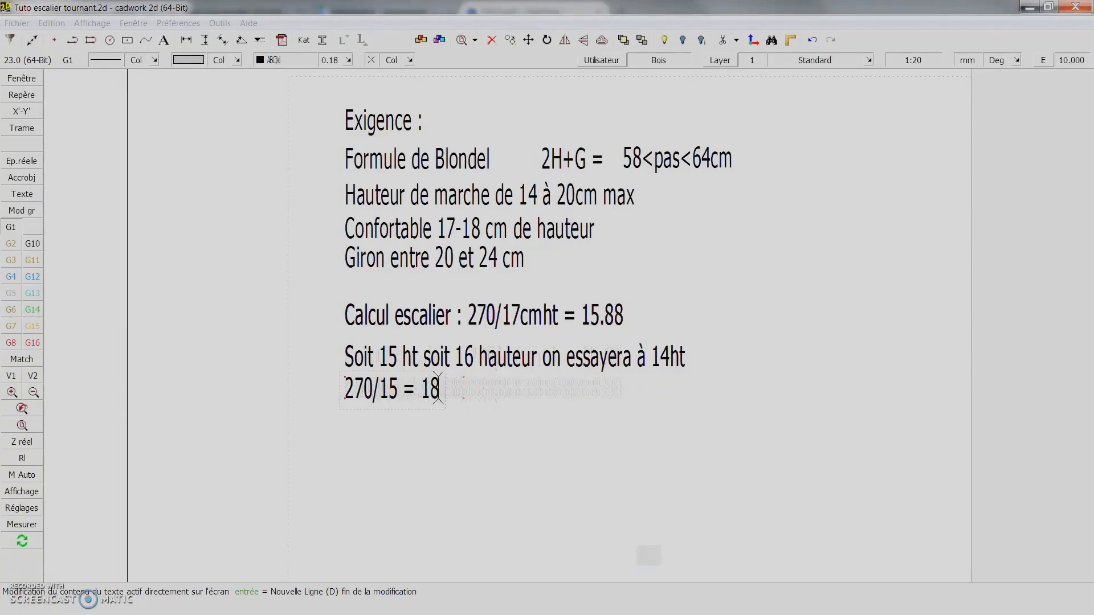
text(cm de ht)
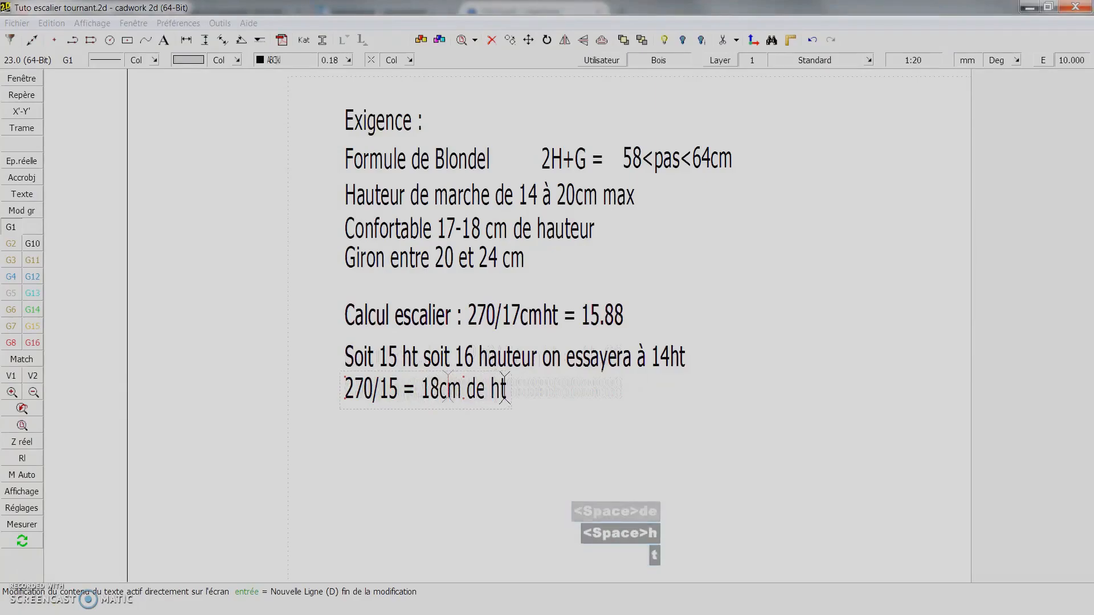
right_click(402, 407)
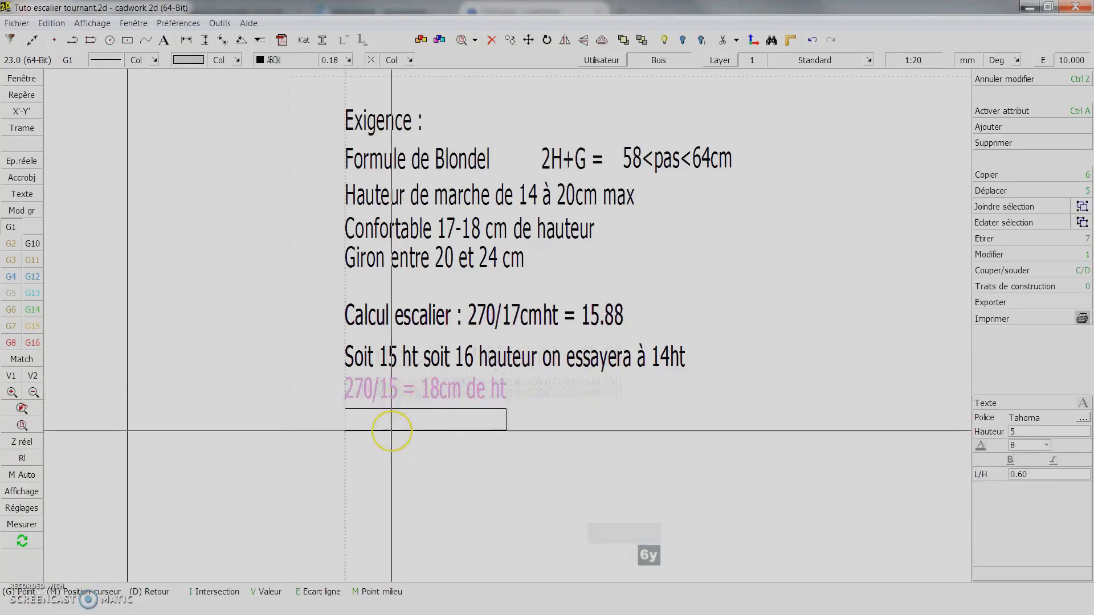
Copy the 270/15 line vertically to just below itself and set the copy's divisor to 16.
middle_click(392, 431)
right_click(401, 415)
click(395, 421)
key(BackSpace)
key(BackSpace)
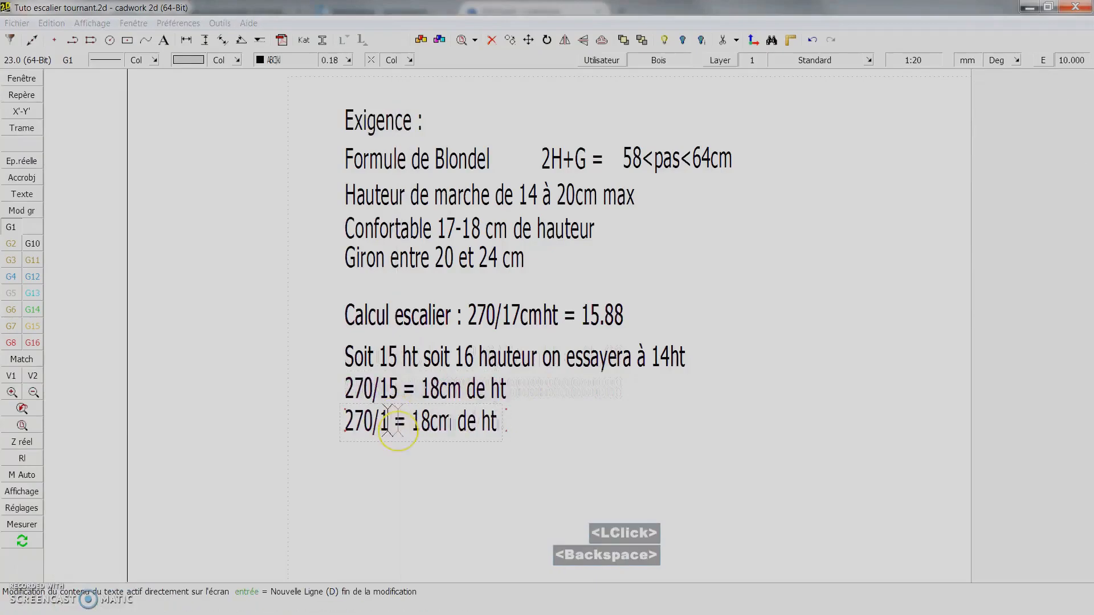
text(16)
right_click(440, 424)
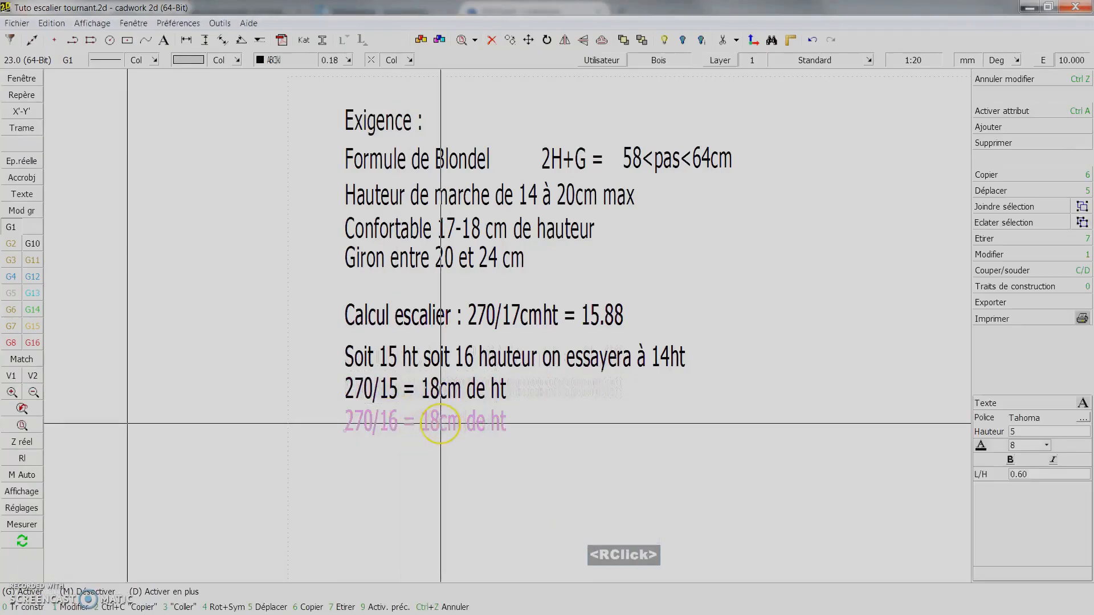
Switch to Calculatrice and divide 270 by 16.
double_click(440, 423)
right_click(440, 426)
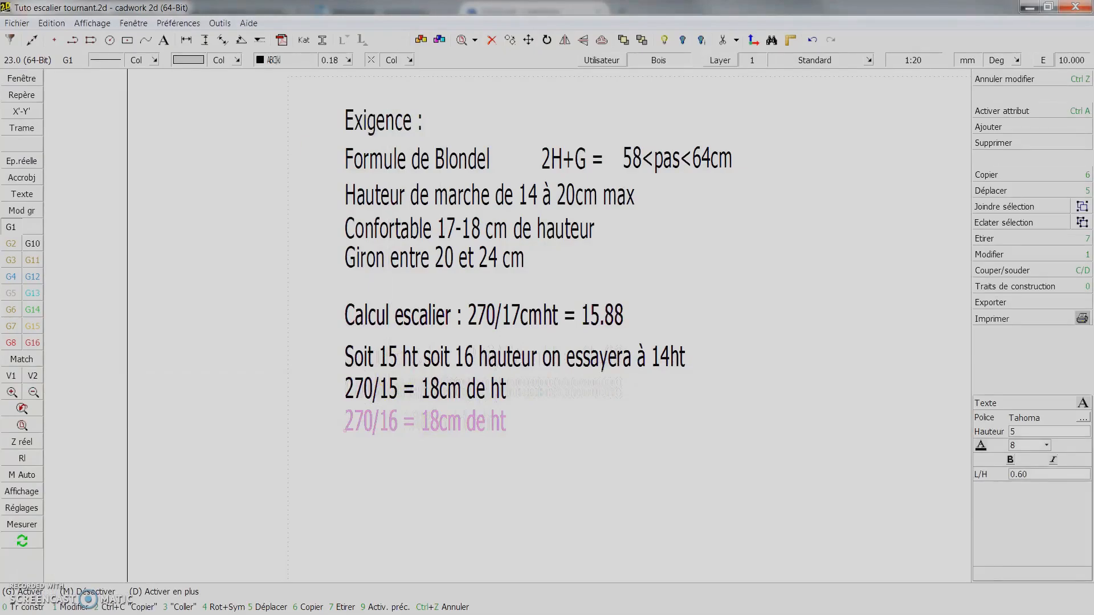
click(83, 159)
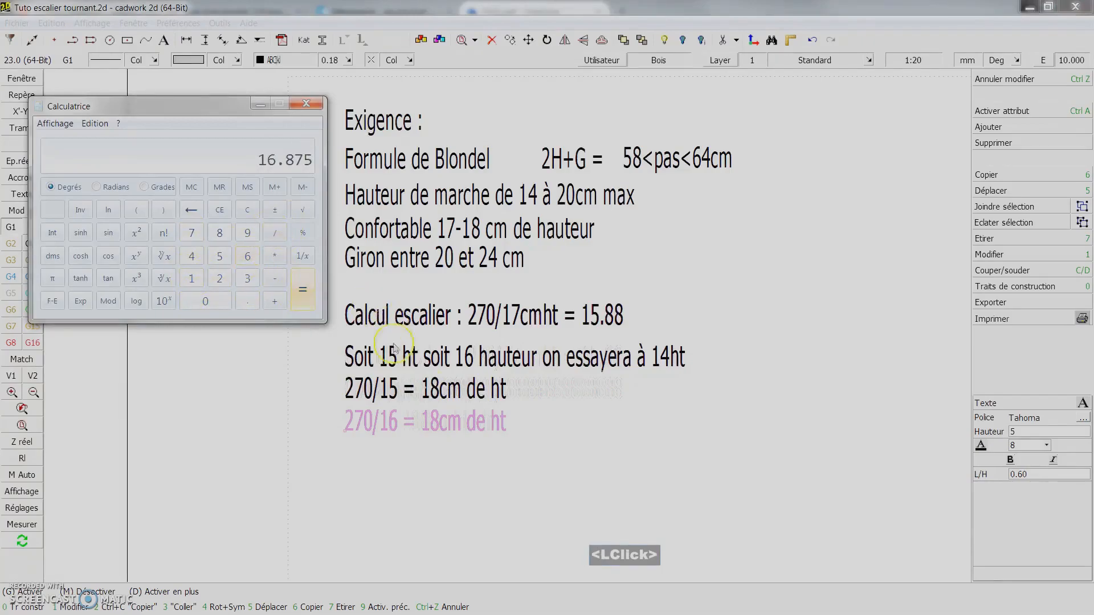
Return to the cadwork drawing and set the result of the 270/16 line to 16.87.
click(439, 422)
key(BackSpace)
text(6.)
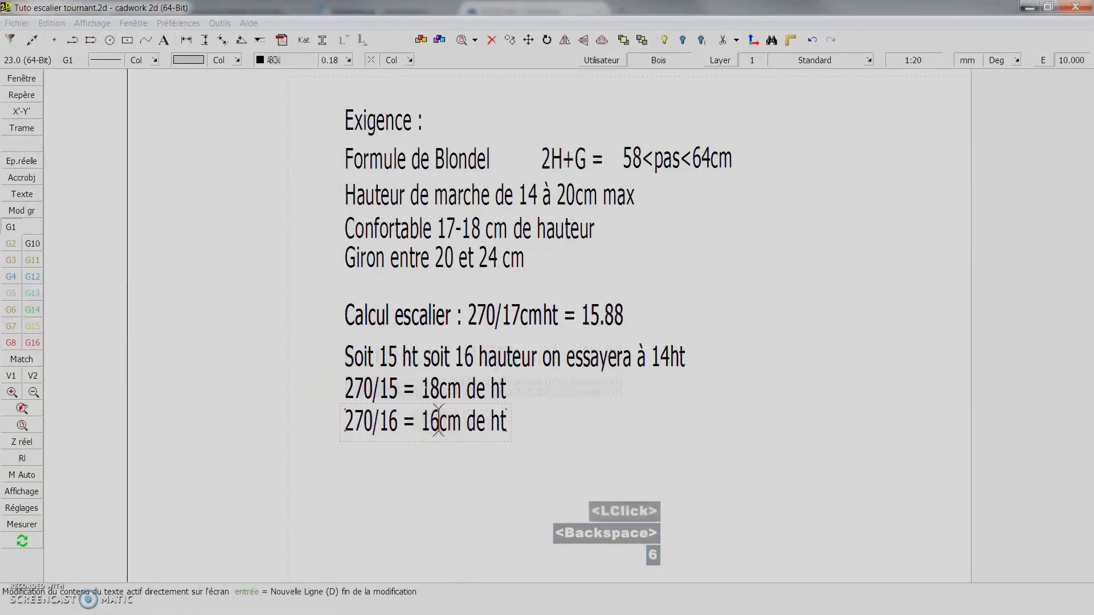
text(87)
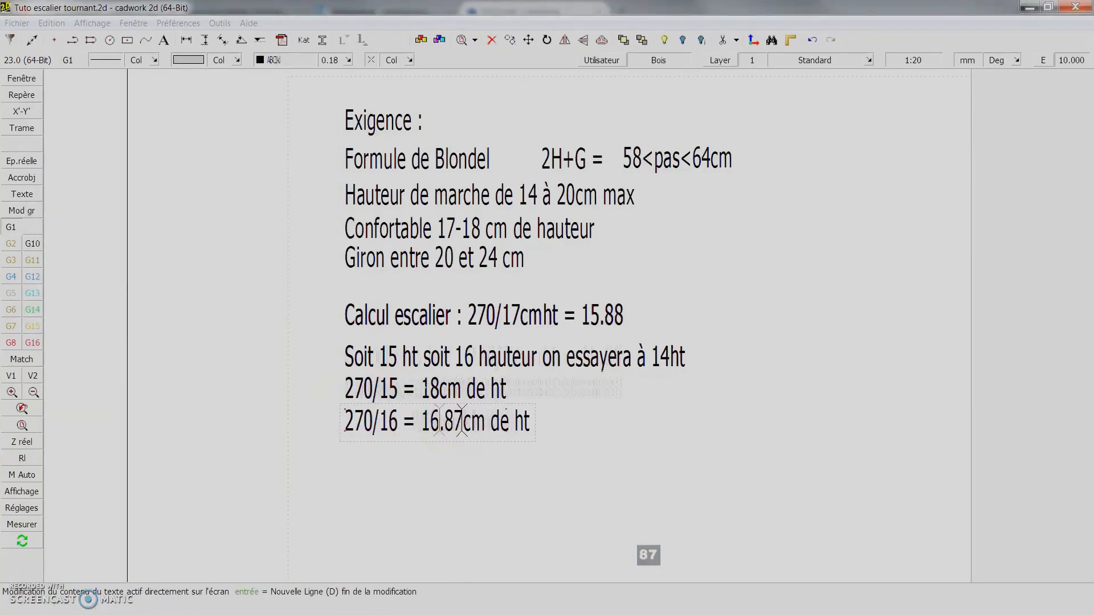
right_click(439, 420)
Copy the 270/16 line vertically to just below itself and set the copy's divisor to 14.
key(6)
key(y)
middle_click(377, 460)
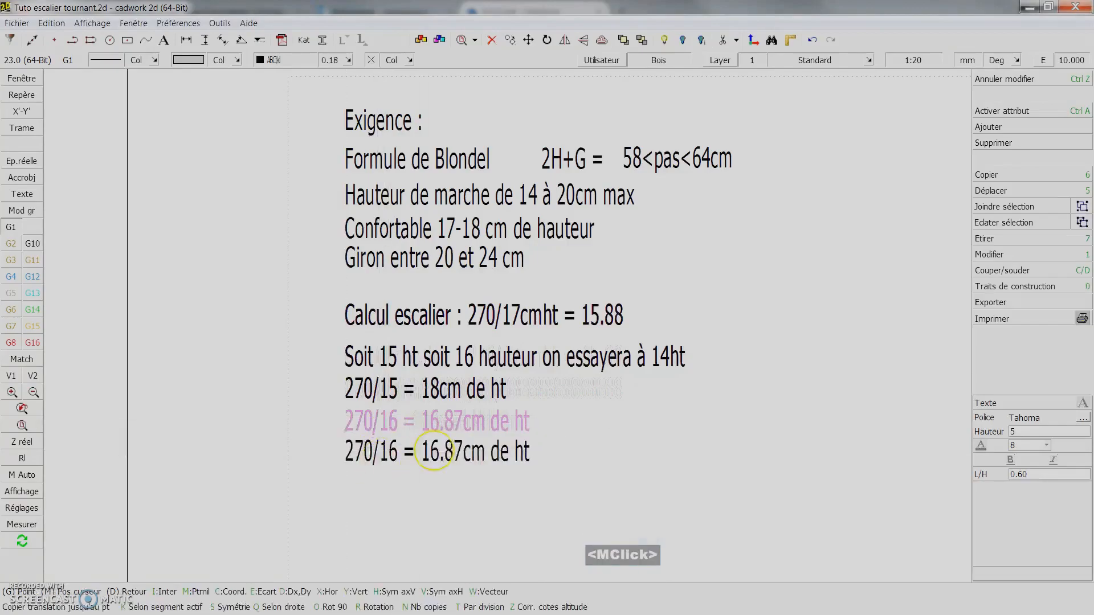
click(397, 460)
key(BackSpace)
text(14)
key(BackSpace)
key(BackSpace)
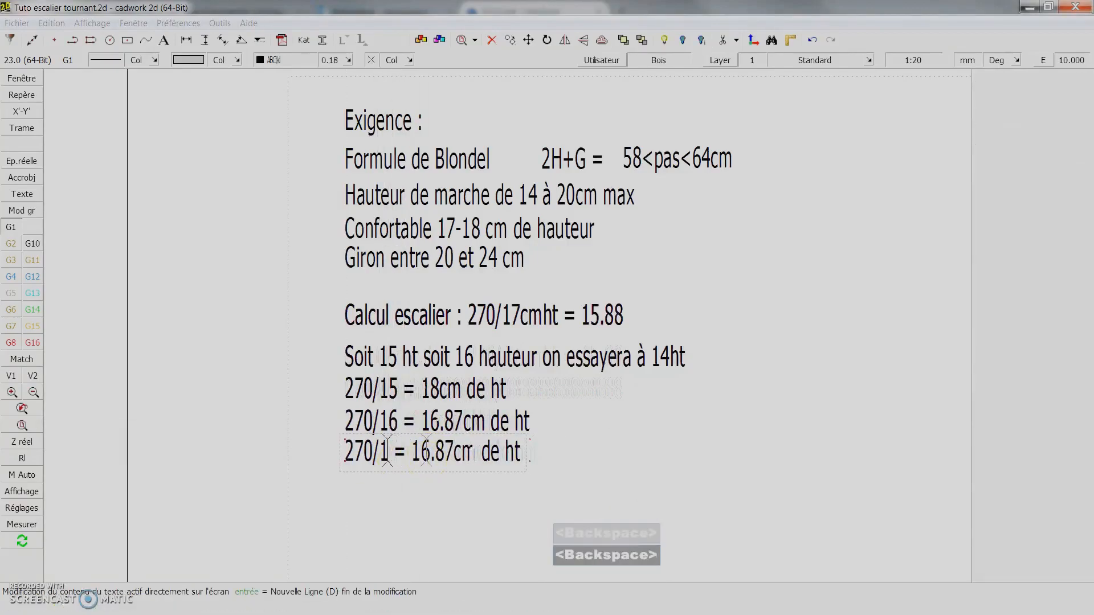
text(4)
right_click(427, 462)
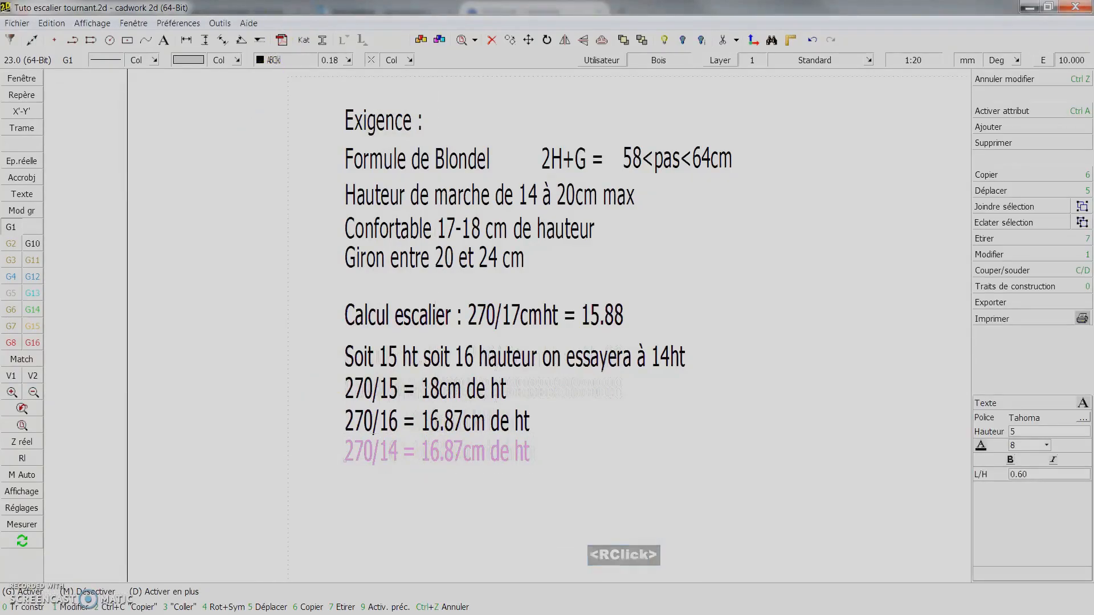
Switch to Calculatrice and divide 270 by 14.
key(alt+Tab)
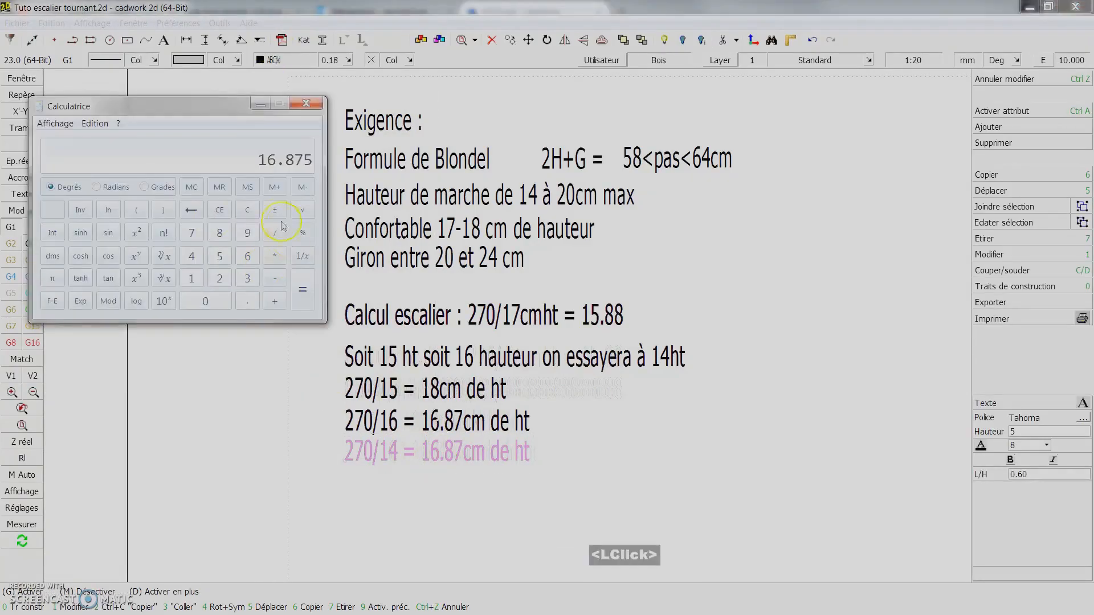
text(270/)
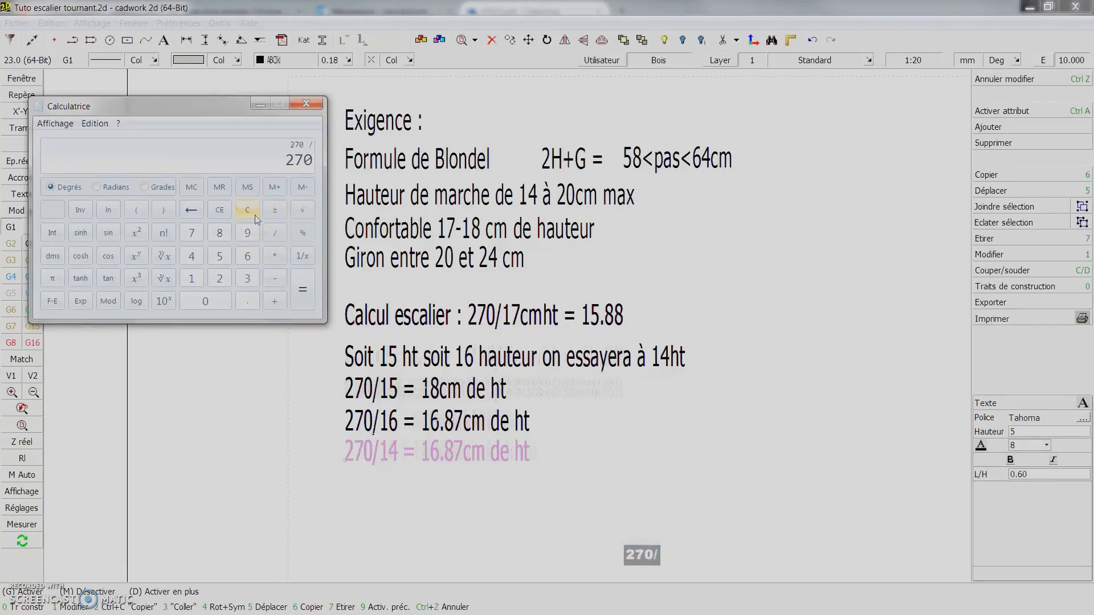
key(Return)
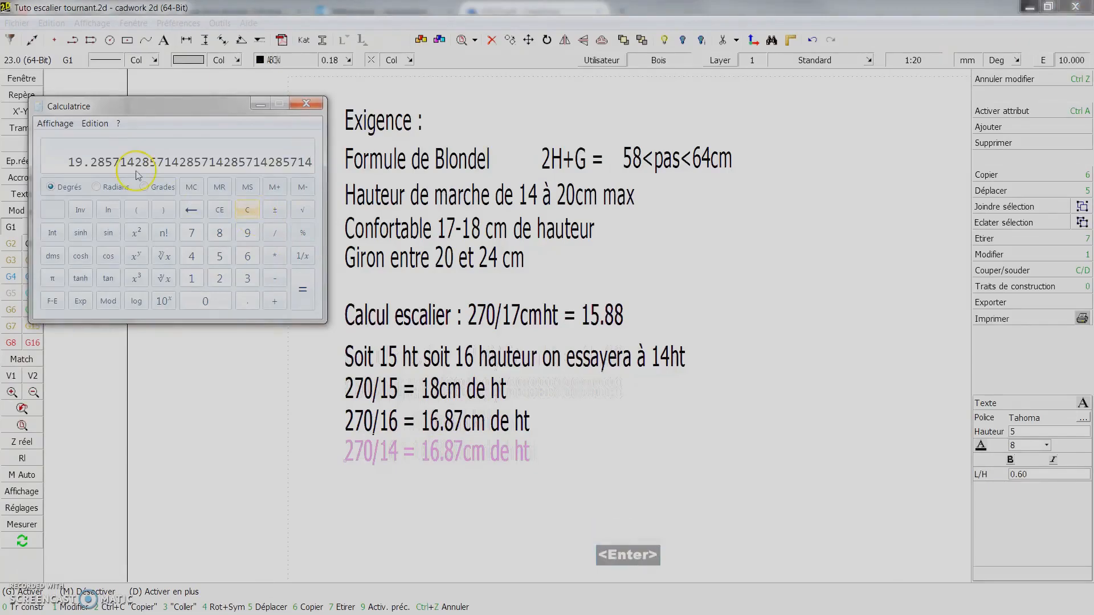
Return to the cadwork drawing and set the result of the 270/14 line to 19.3, checking the quotient in Calculatrice.
click(464, 456)
double_click(464, 456)
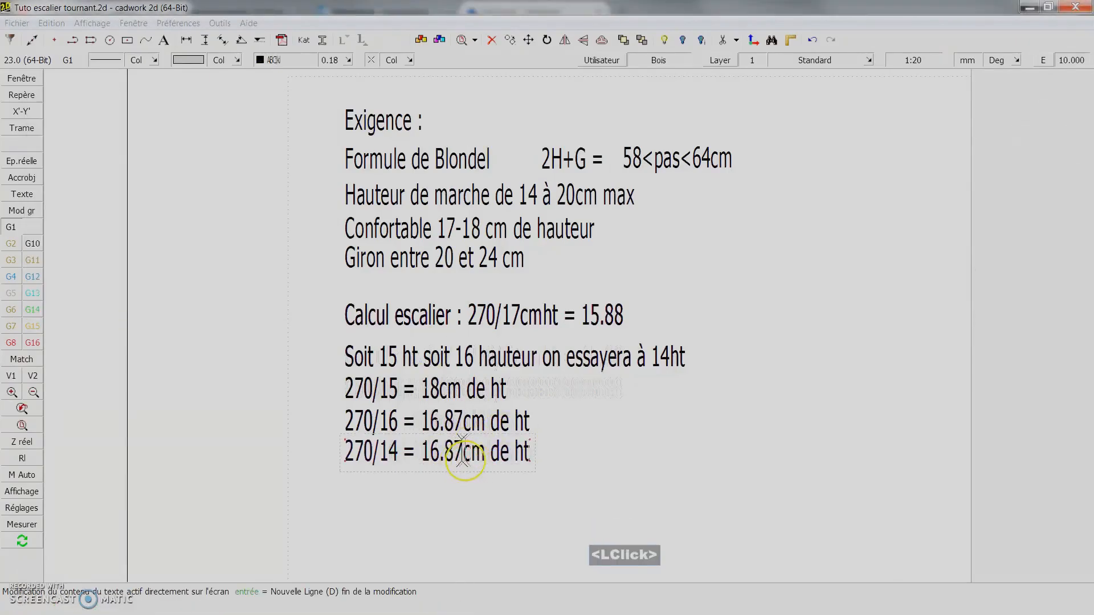
key(BackSpace)
key(BackSpace)
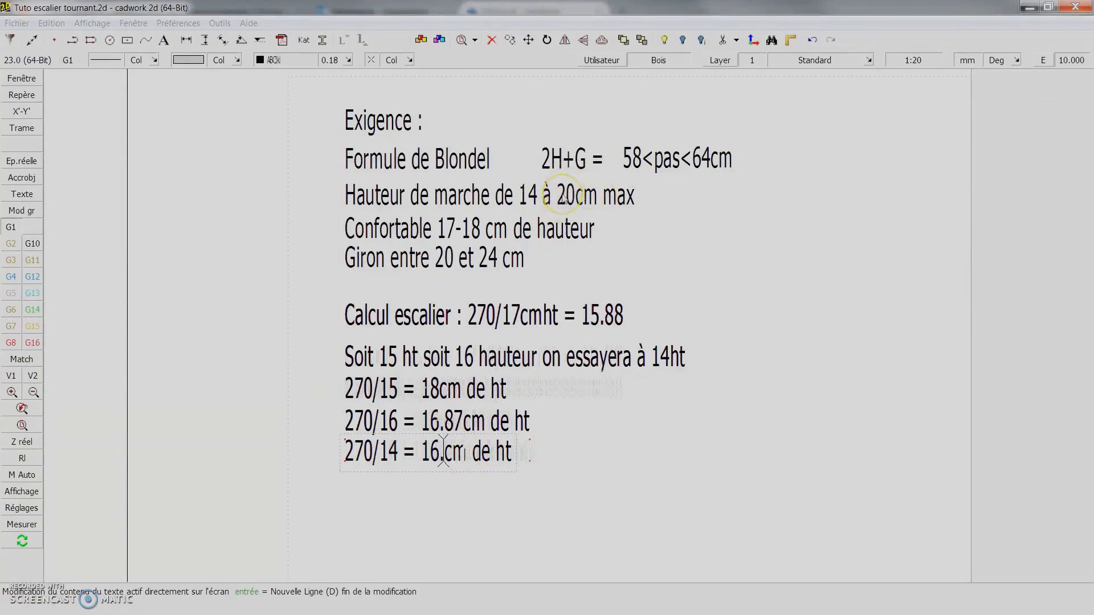
key(BackSpace)
key(BackSpace)
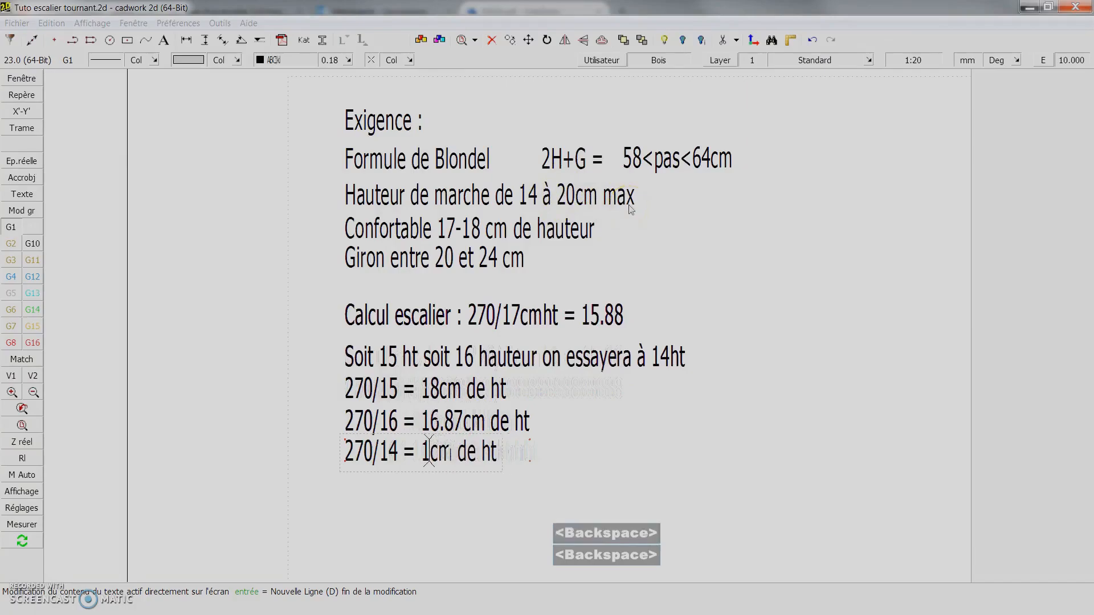
text(9)
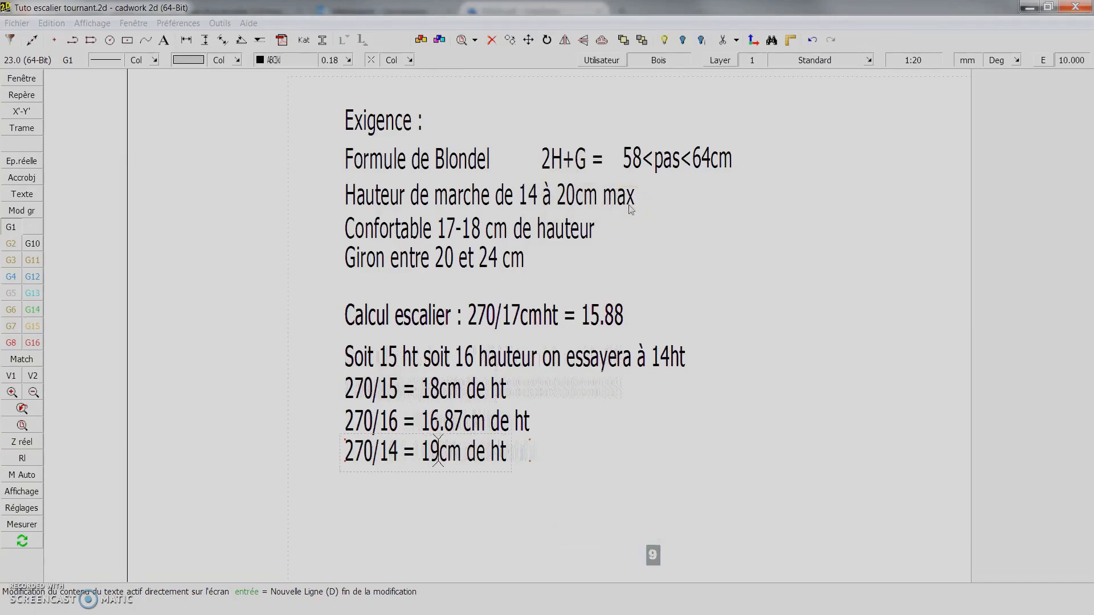
key(alt+Tab)
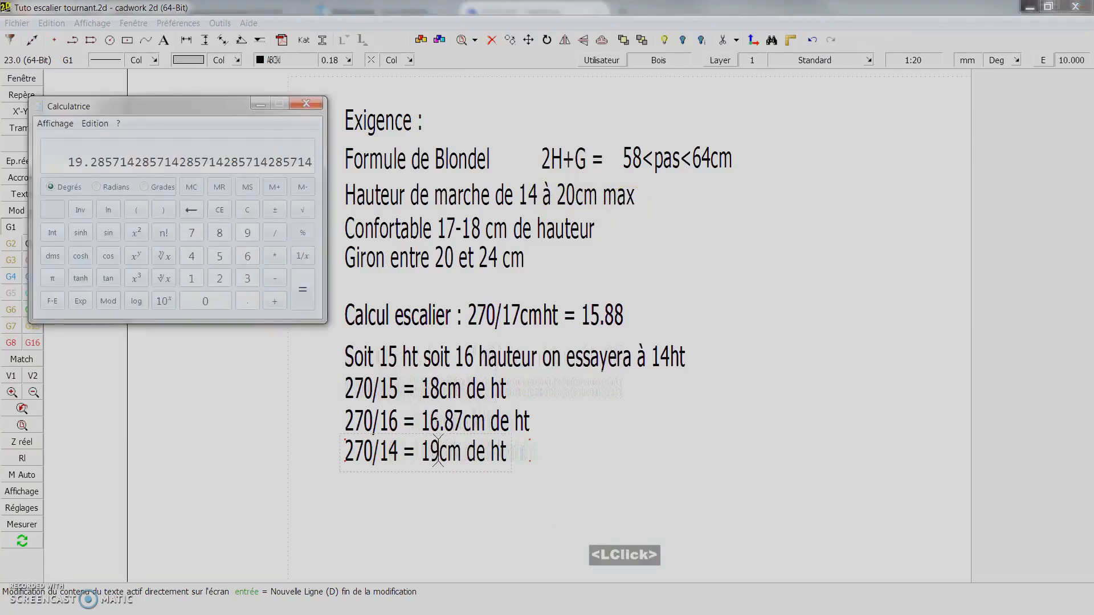
click(442, 453)
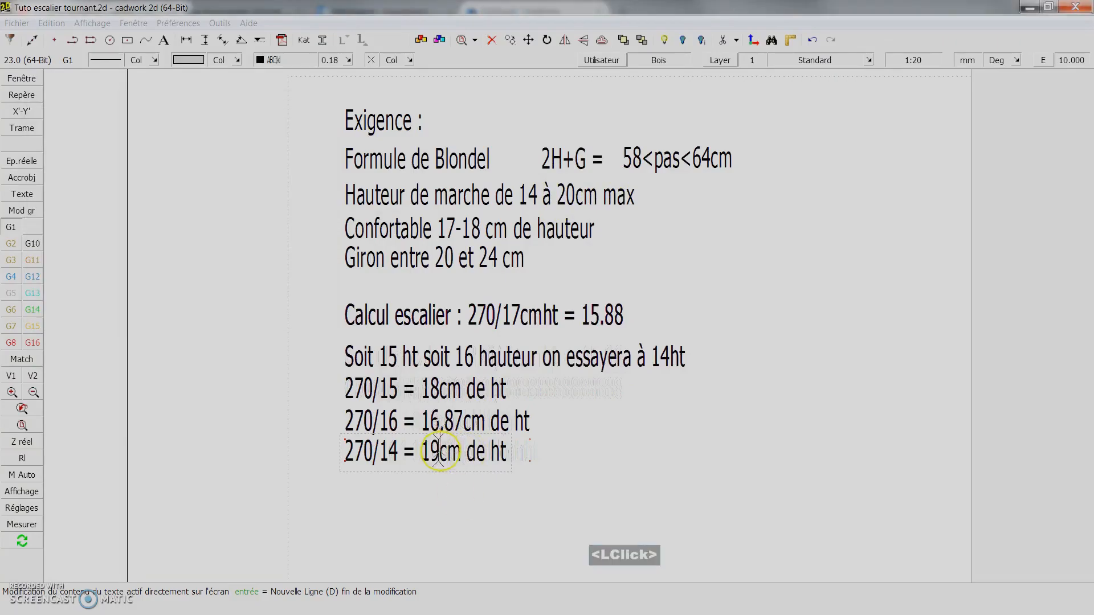
text(.3)
right_click(477, 408)
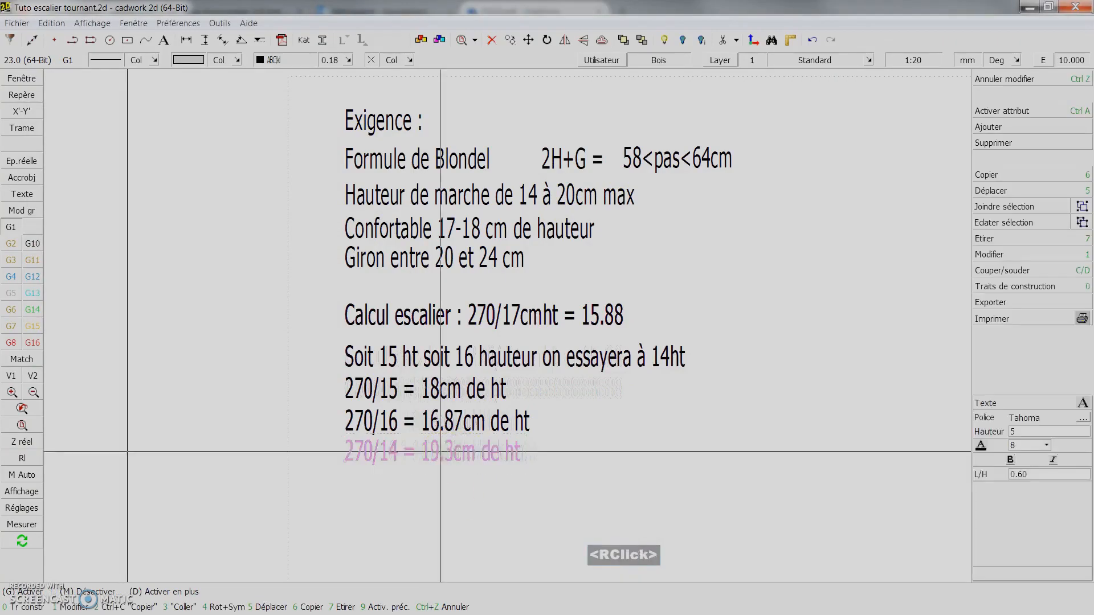
Round the result in the 270/16 line to 16.9.
double_click(459, 422)
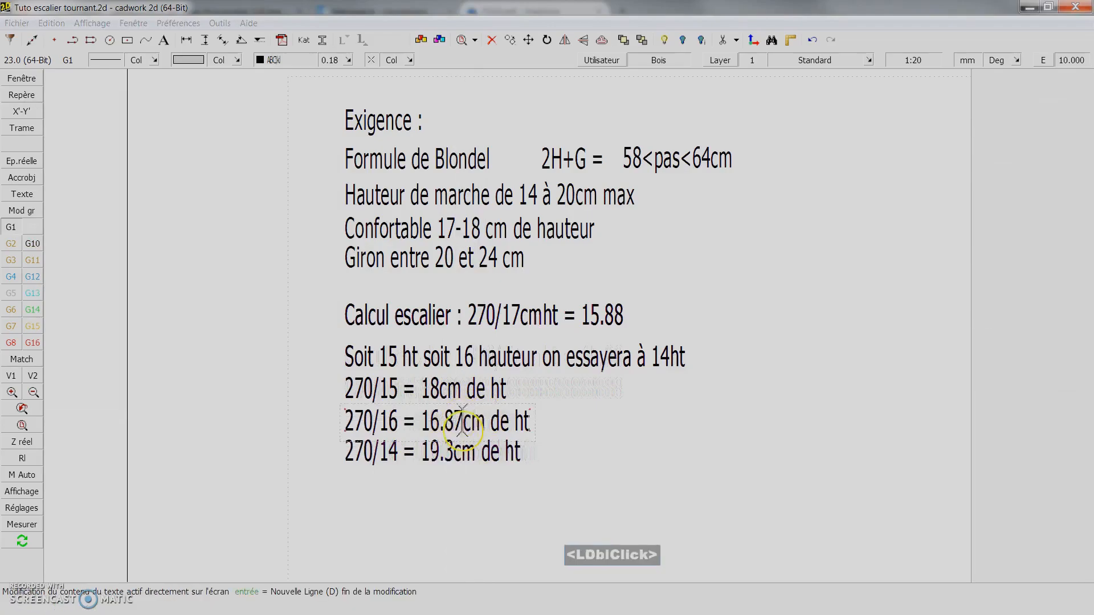
key(BackSpace)
key(BackSpace)
text(9)
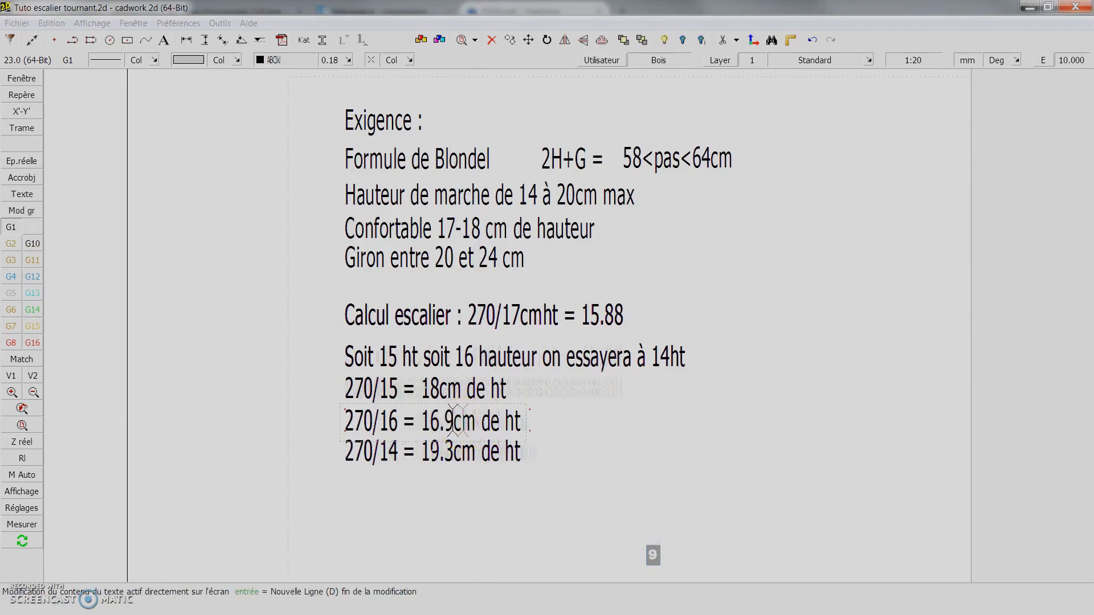
right_click(484, 430)
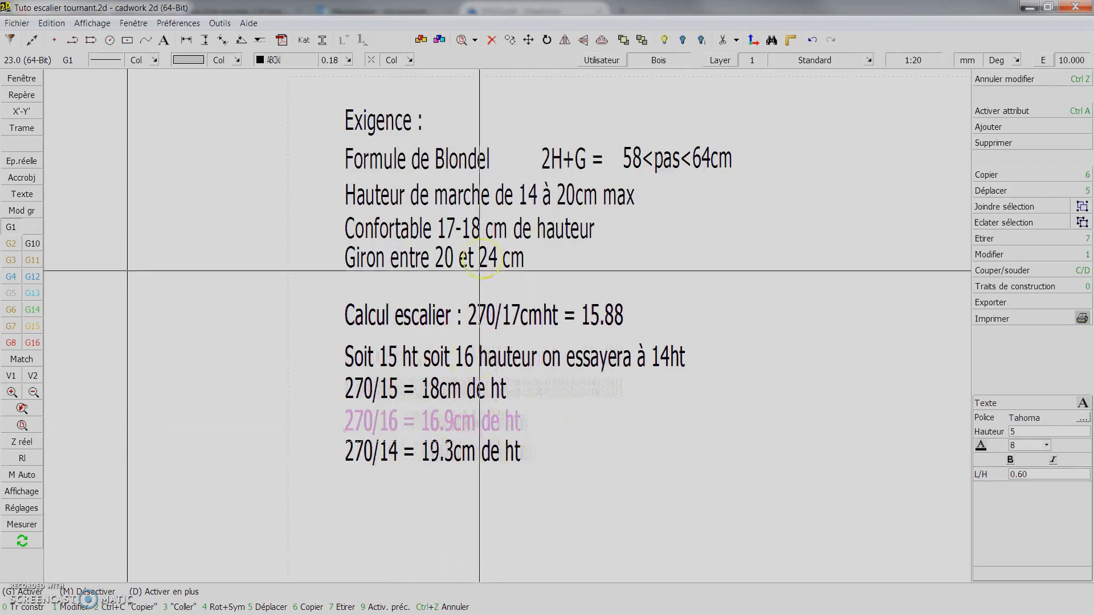
Copy the "2H+G =" text to below the 270/14 line and complete the copy with 60cm.
click(571, 164)
key(6)
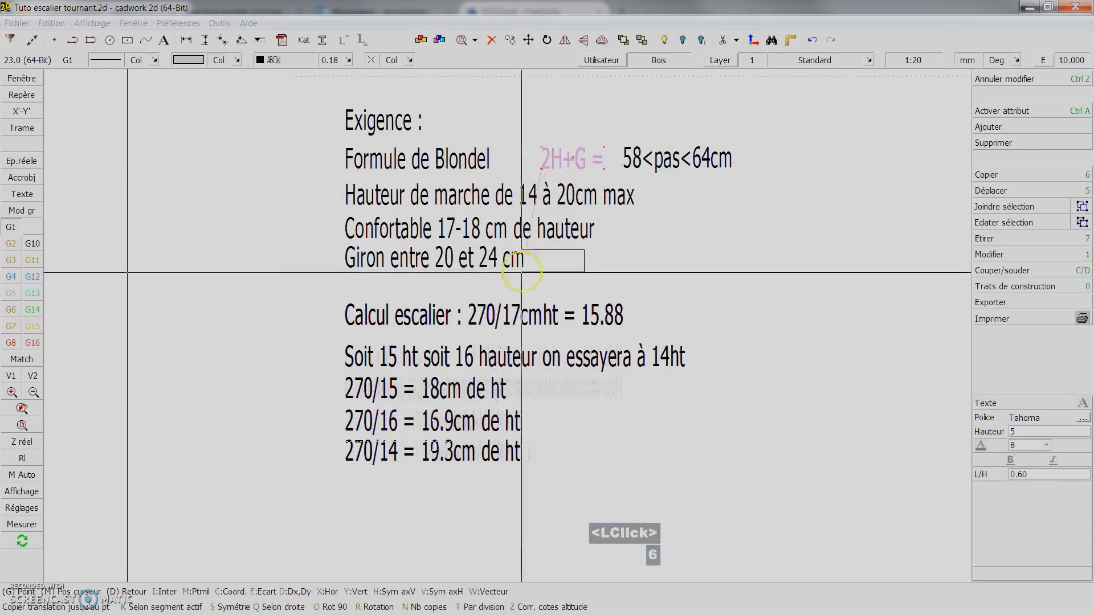
middle_click(344, 506)
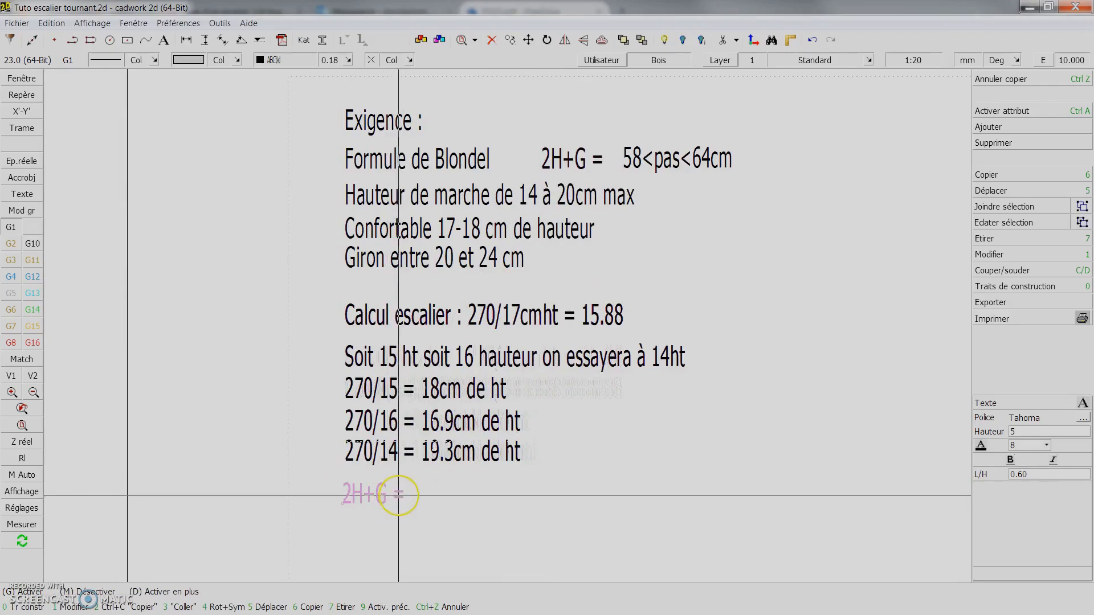
double_click(403, 495)
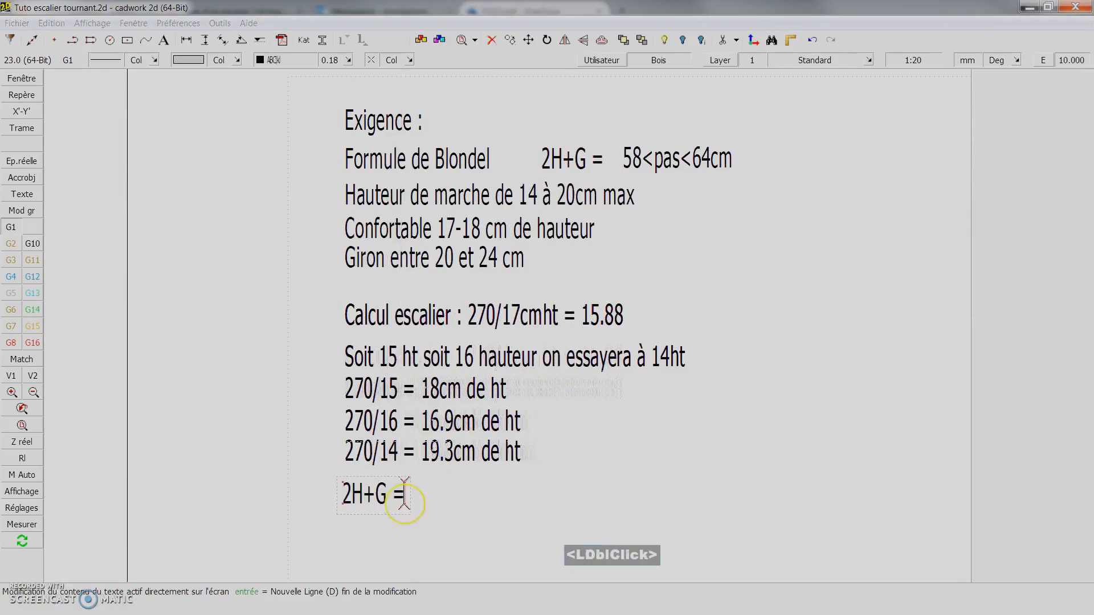
text(60cm)
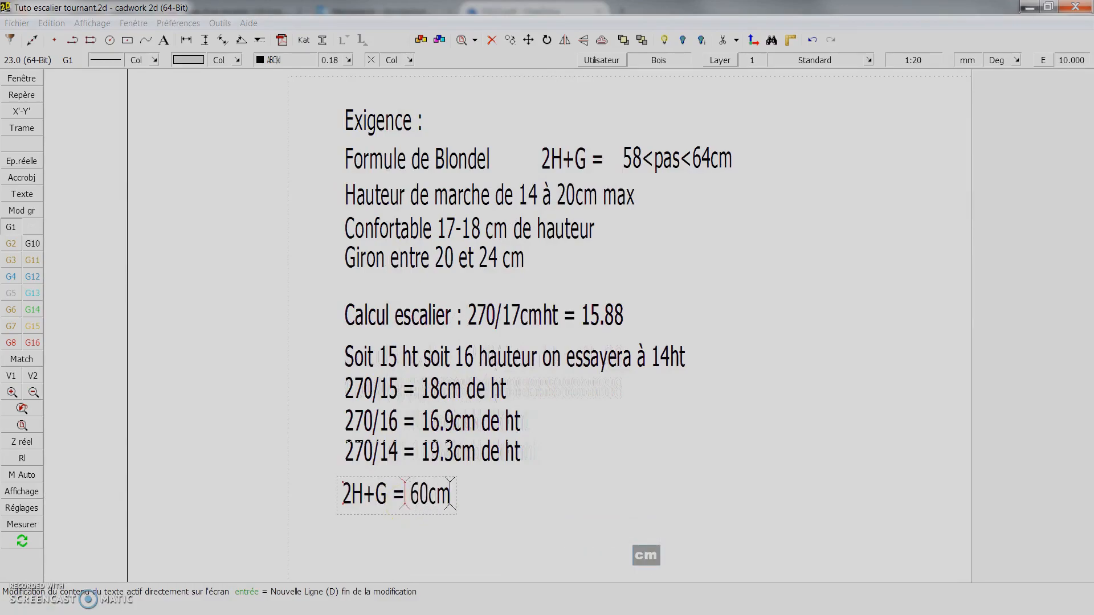
right_click(451, 493)
scroll(391, 501, down, 2)
key(6)
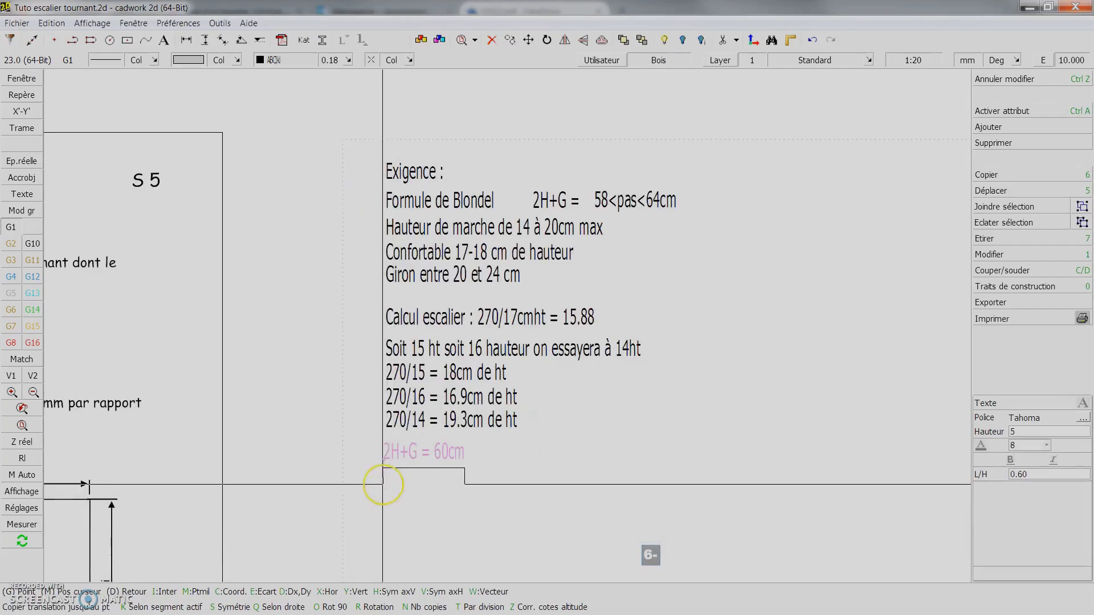
scroll(380, 488, down, 1)
right_click(400, 478)
Copy the "2H+G = 60cm" line vertically to just below itself.
click(412, 387)
click(412, 386)
scroll(428, 473, up, 3)
click(459, 296)
key(6)
key(y)
middle_click(447, 370)
Remove "2H+G =" from the copied line so that it reads only "60cm".
click(497, 350)
key(BackSpace)
key(BackSpace)
key(BackSpace)
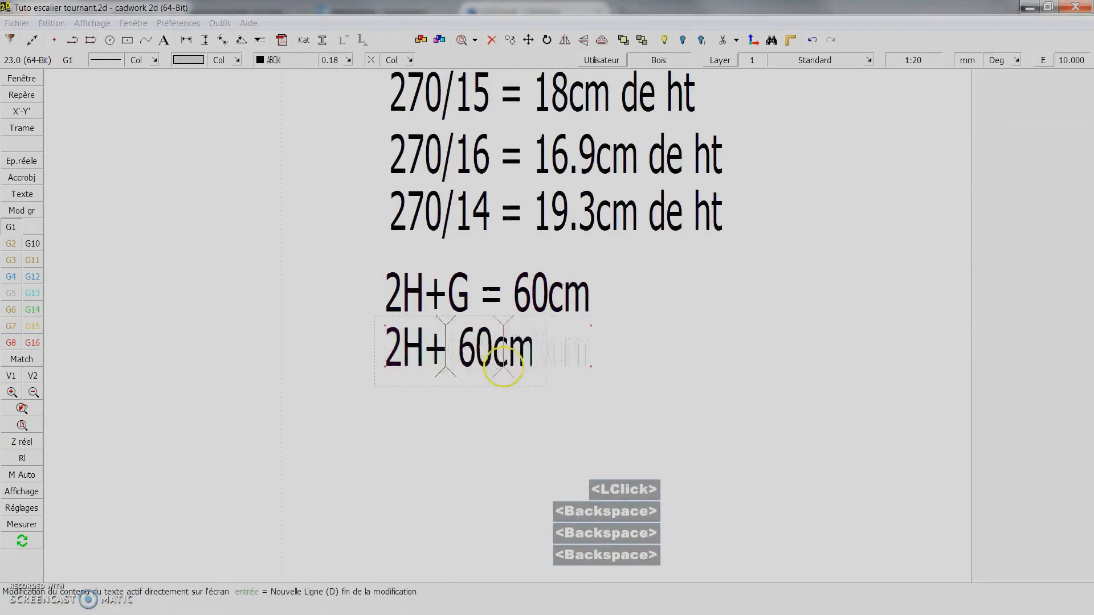
key(BackSpace)
key(BackSpace)
key(BackSpace)
click(489, 354)
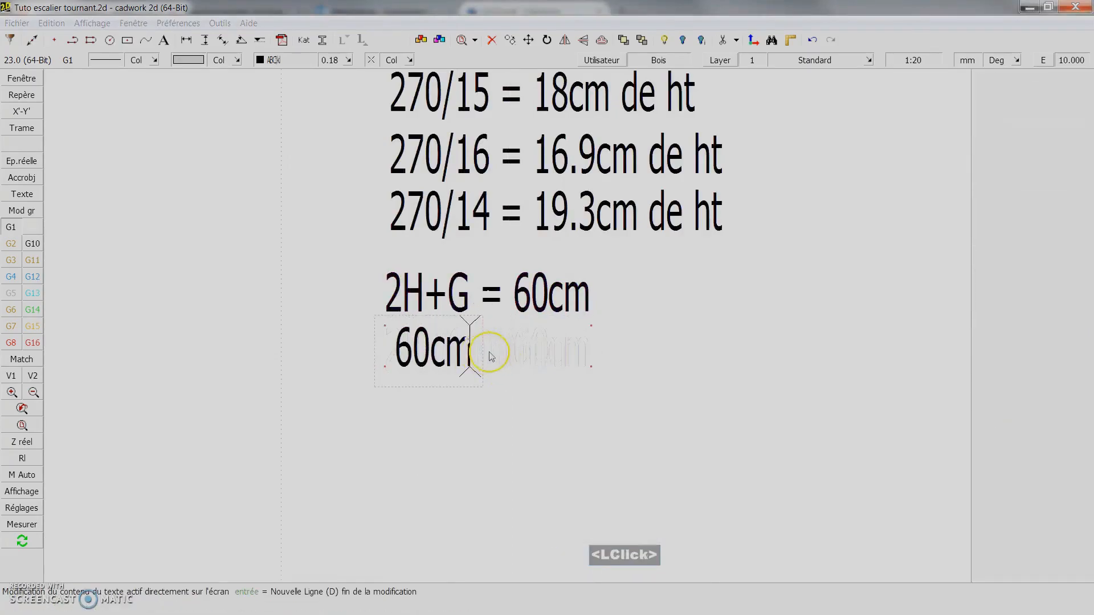
click(392, 349)
key(BackSpace)
click(465, 359)
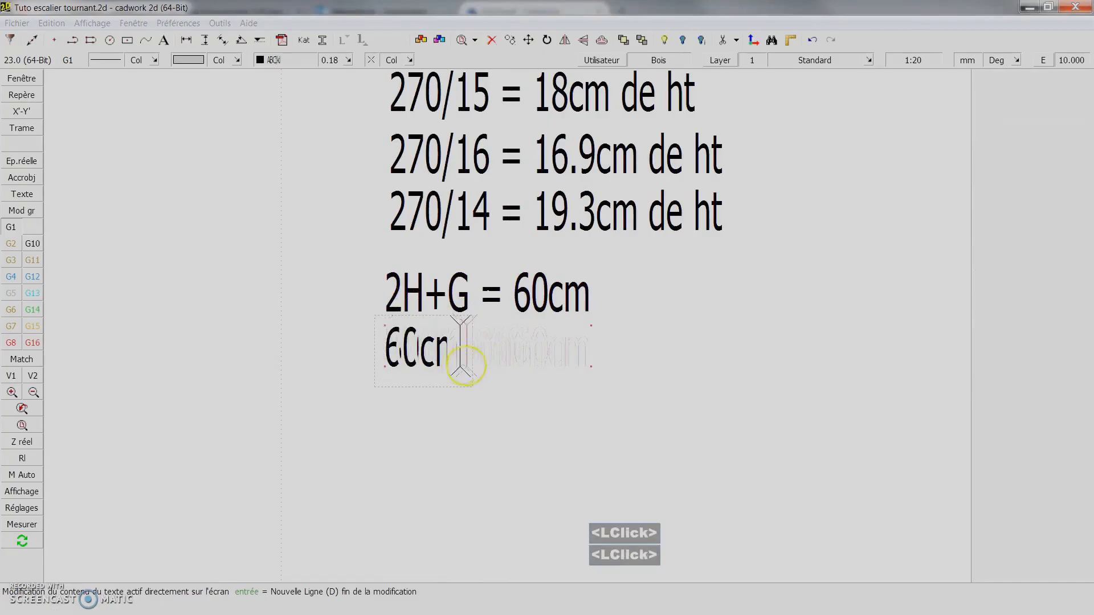
click(476, 351)
Extend the 60cm line to read "60cm - 2 x 18 =".
scroll(488, 320, down, 2)
scroll(501, 318, up, 2)
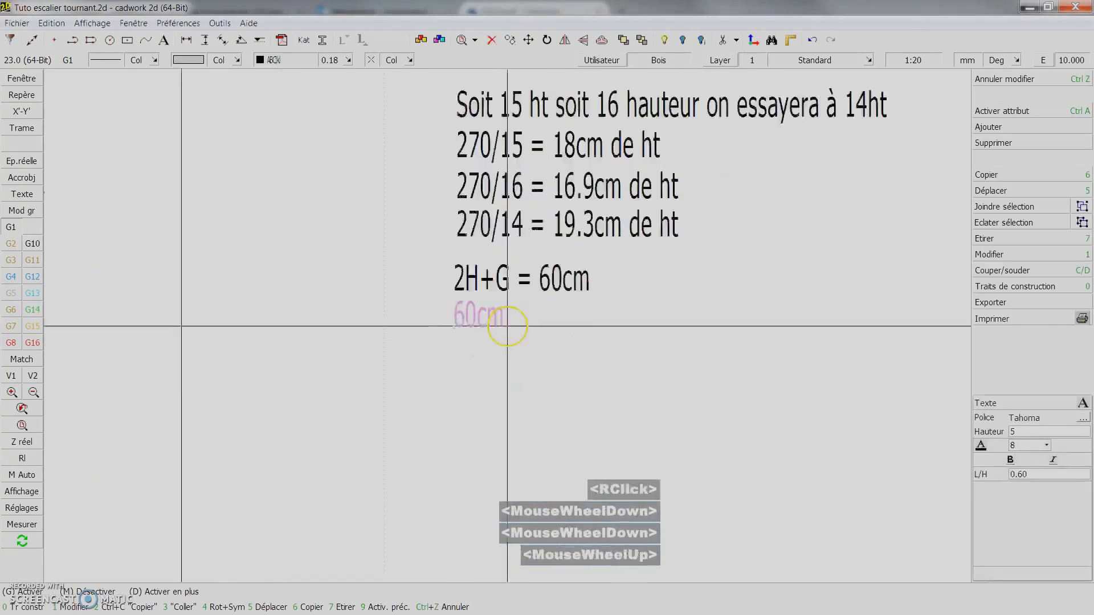
click(501, 318)
text(-)
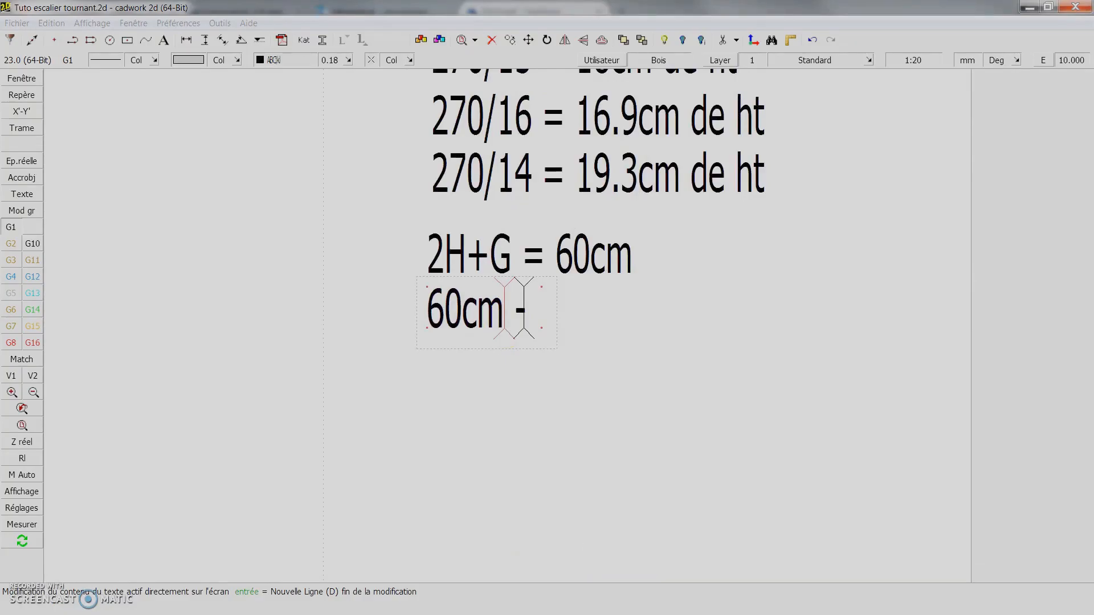
scroll(514, 306, down, 2)
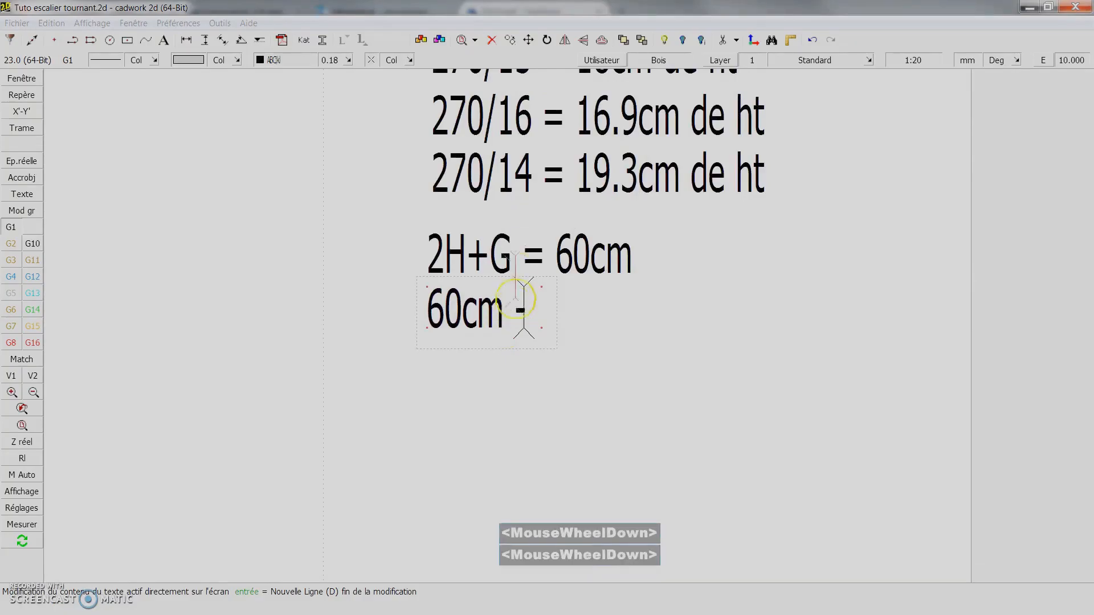
right_click(544, 220)
scroll(516, 288, down, 2)
scroll(515, 288, up, 1)
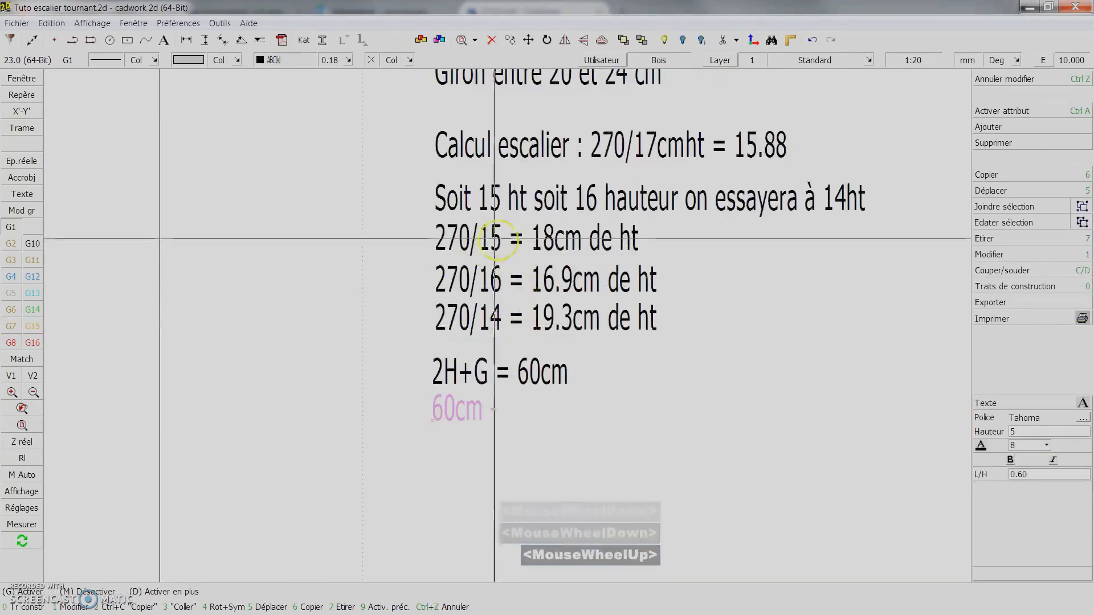
click(498, 412)
double_click(498, 413)
text(2)
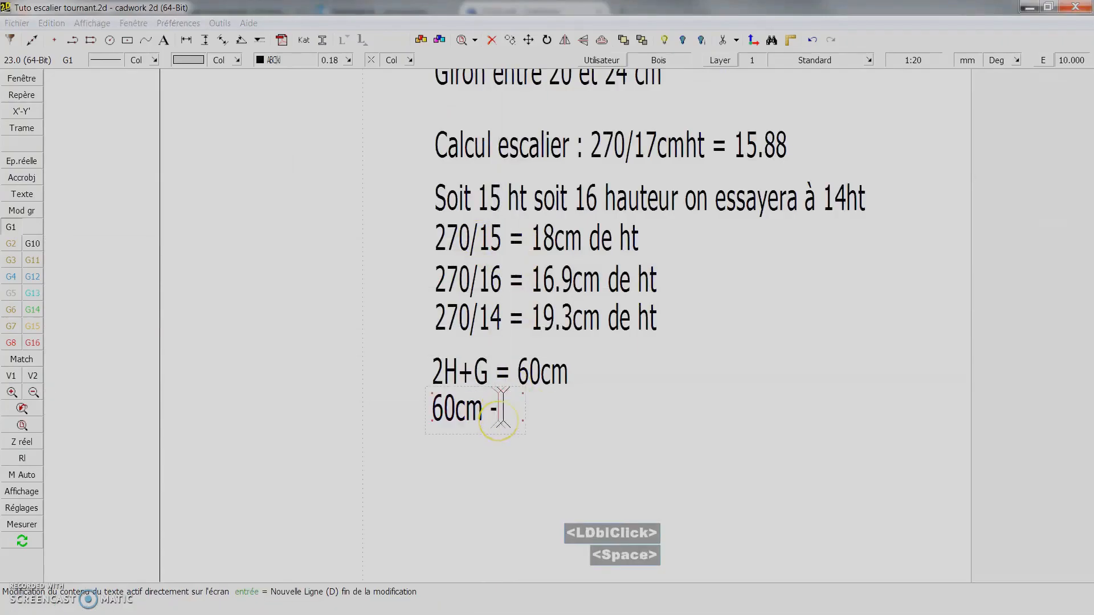
text( x 18)
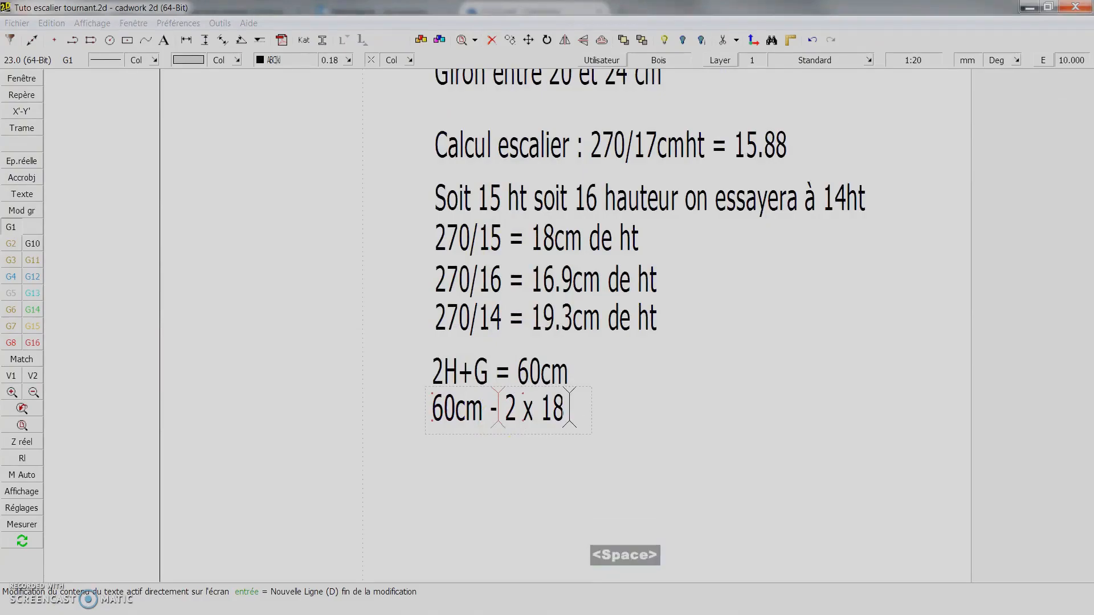
right_click(498, 421)
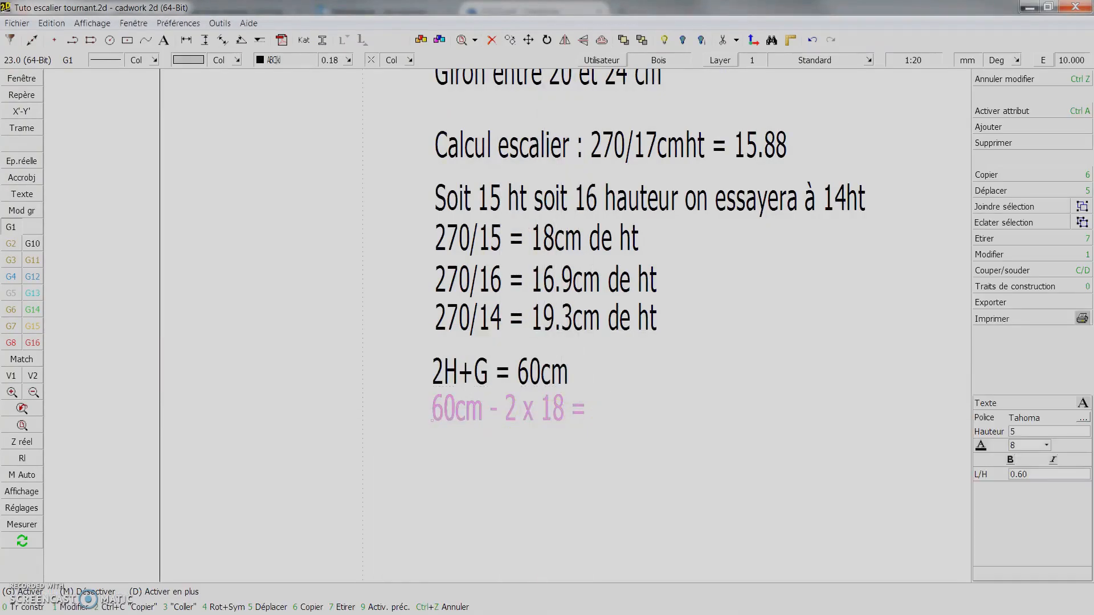
Work out 60 - 2 x 18 in Calculatrice and complete the line in the cadwork drawing with "24cm de Giron".
click(258, 200)
click(257, 216)
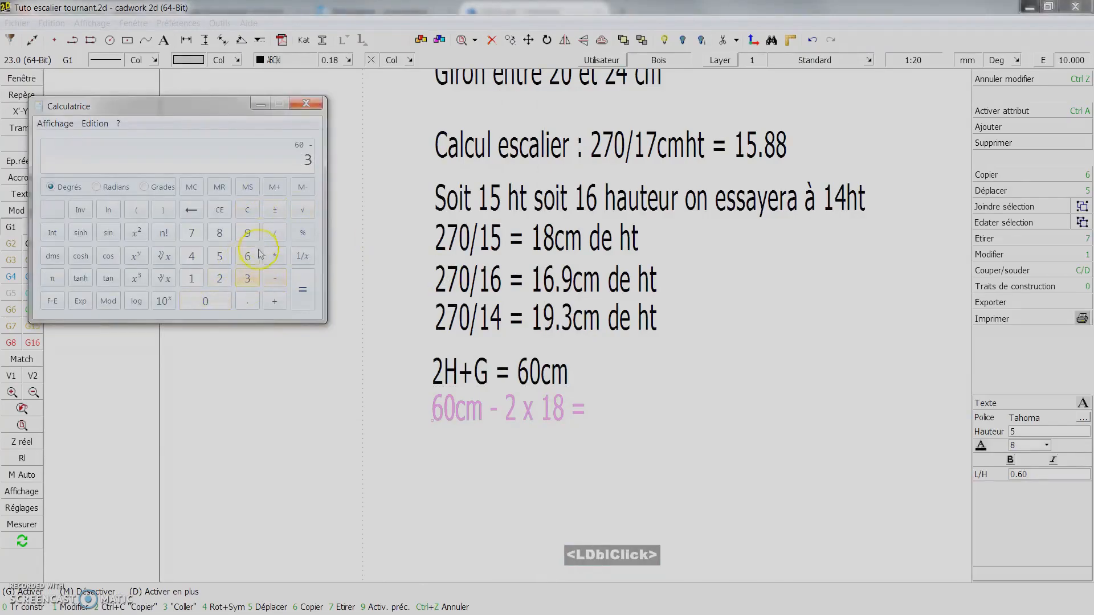
click(586, 410)
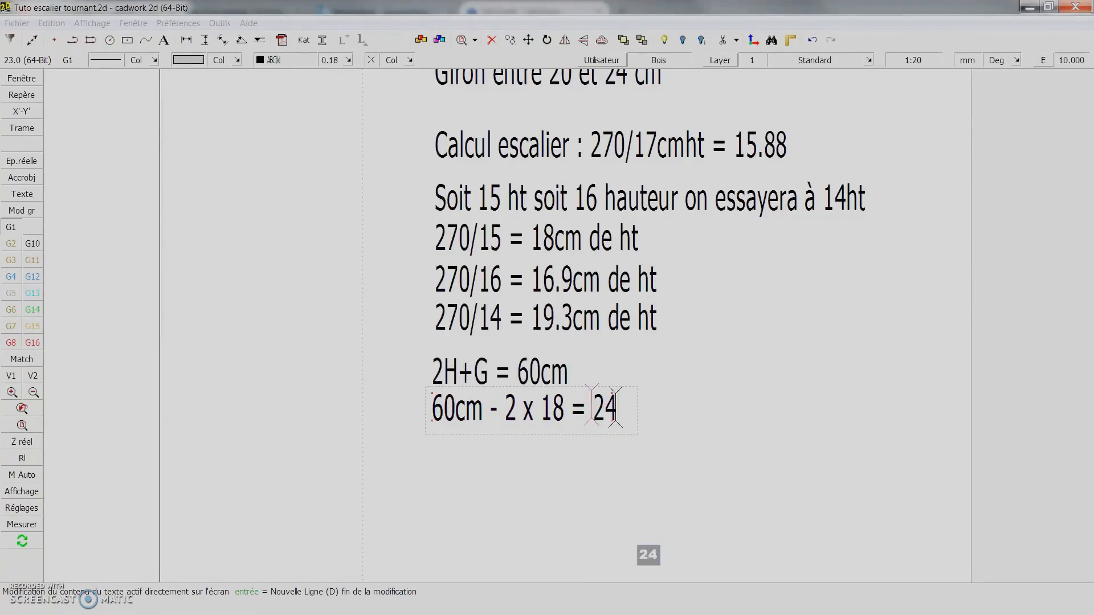
text(24cm de G)
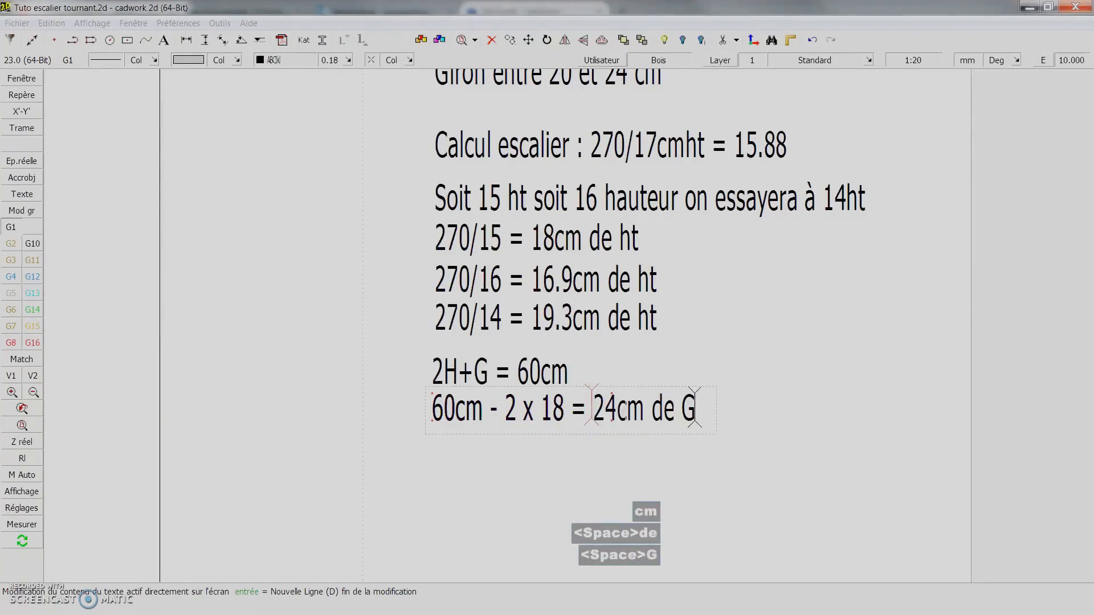
text(iron)
right_click(584, 418)
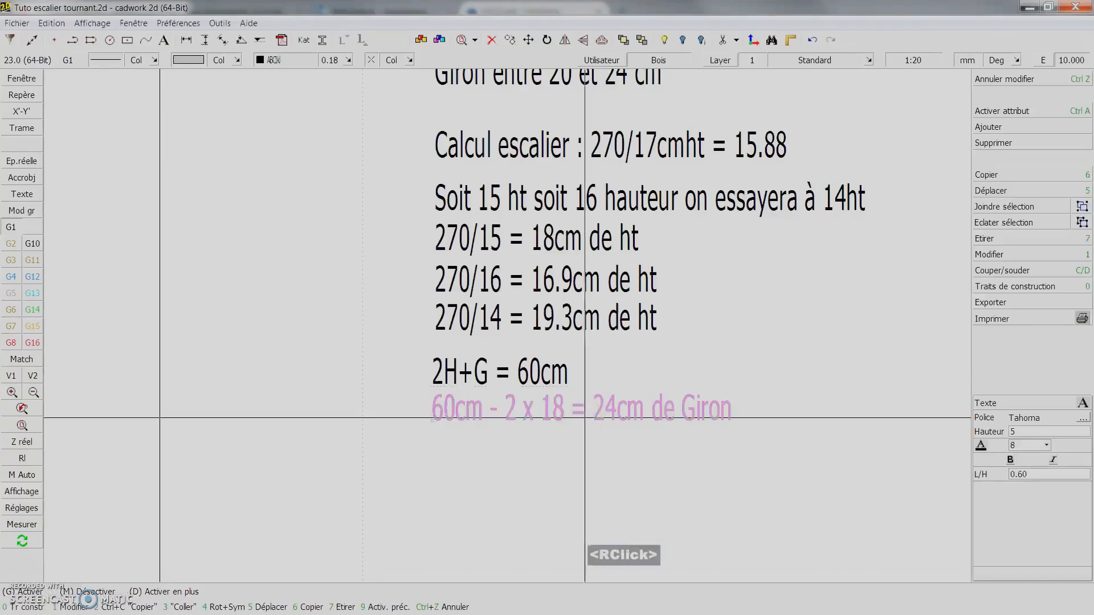
Copy the "60cm - 2 x 18 = 24cm de Giron" line vertically to just below itself.
key(6)
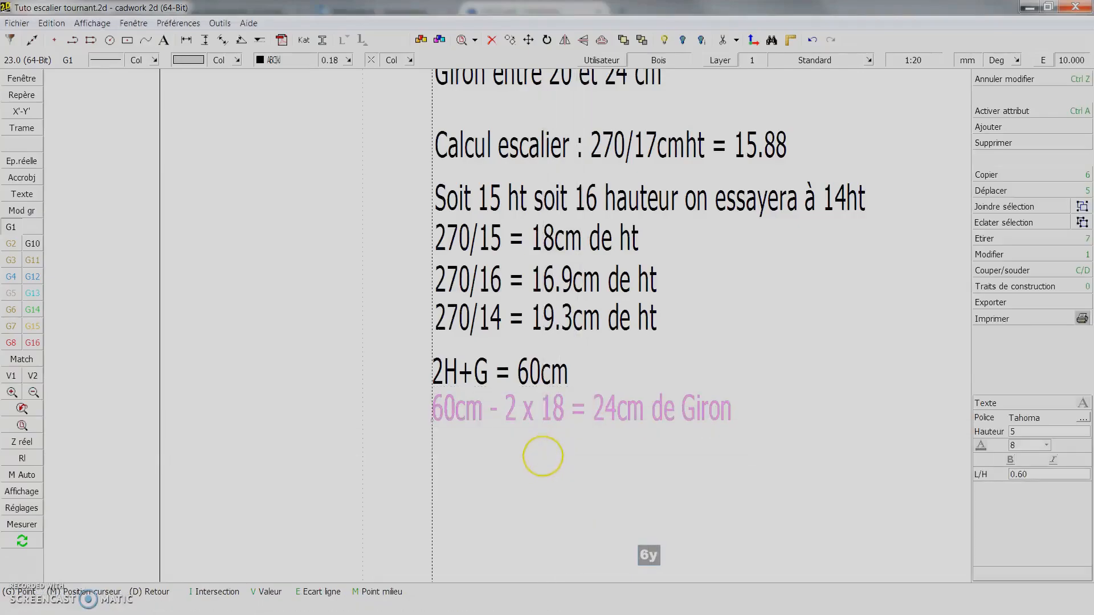
middle_click(542, 456)
double_click(543, 456)
scroll(505, 325, up, 1)
scroll(495, 316, down, 2)
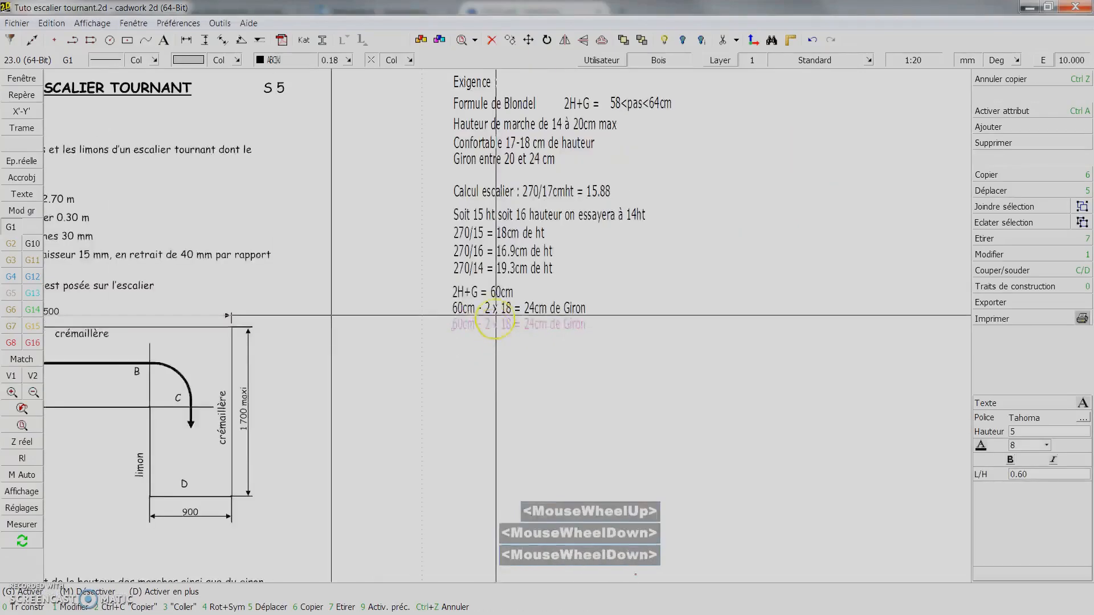
scroll(495, 315, up, 2)
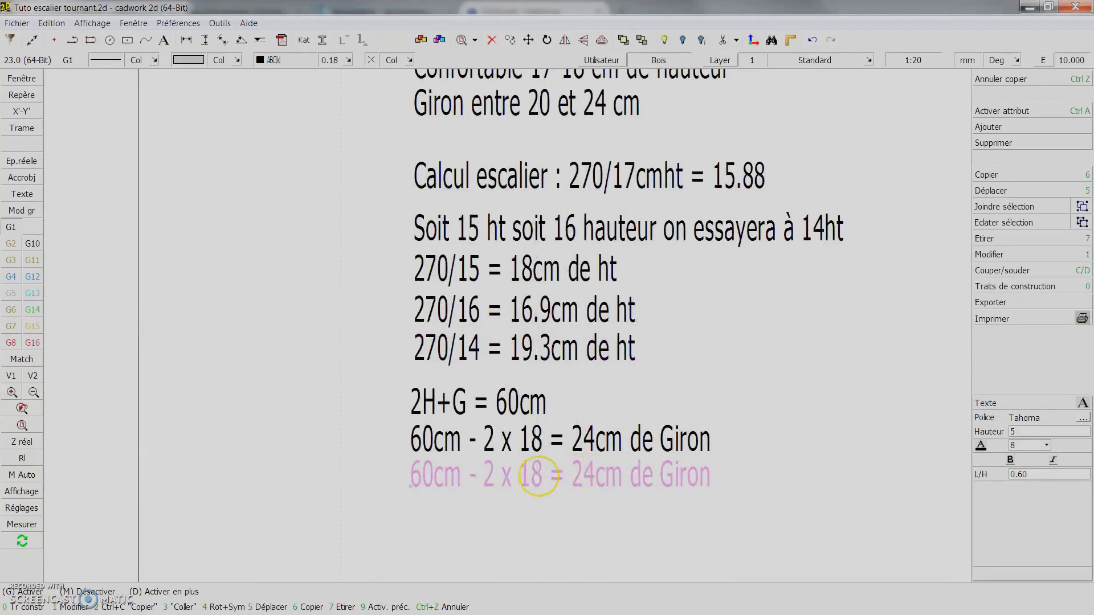
Change the step height in the copied Giron line to 16.9.
double_click(538, 476)
key(BackSpace)
key(BackSpace)
text(16.)
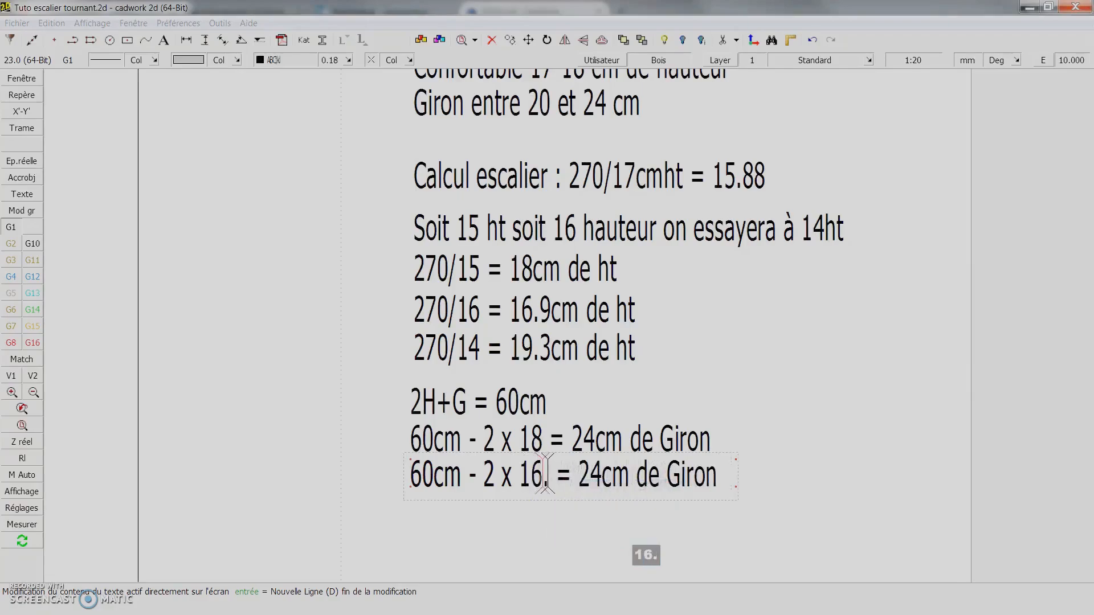
text(9)
right_click(542, 487)
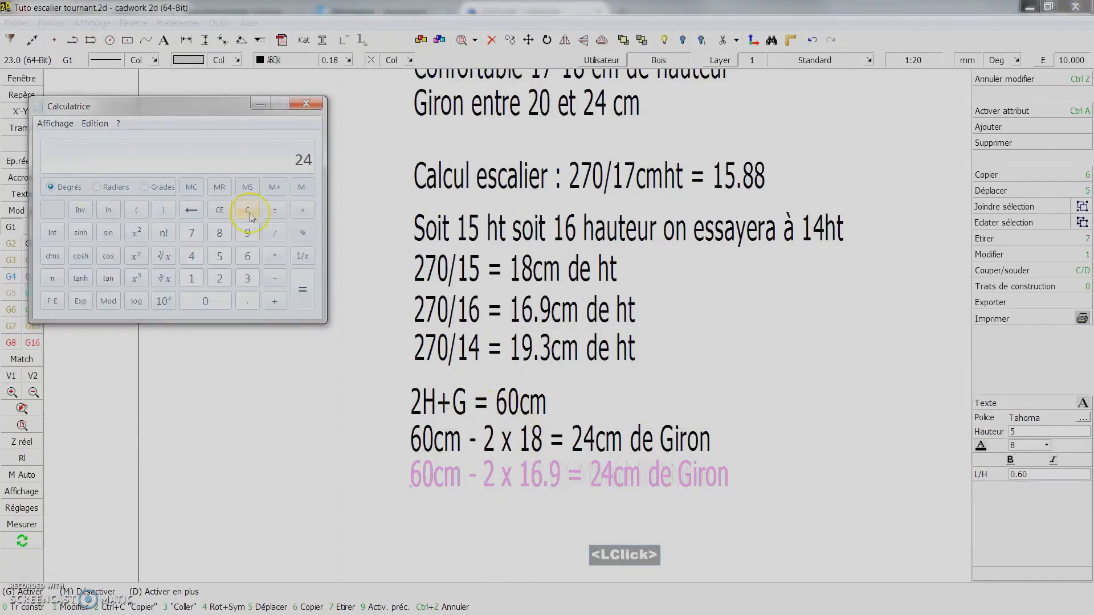
Work out 60 - 2 x 16.9 in Calculatrice and set the result in the 16.9 line to 26.2cm de Giron.
click(247, 256)
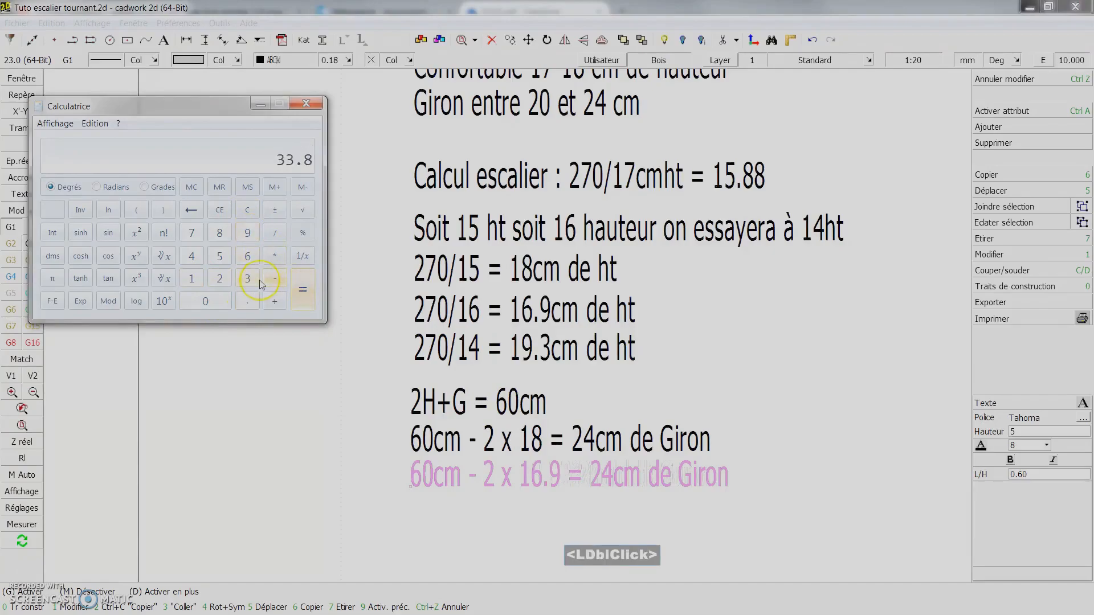
click(247, 257)
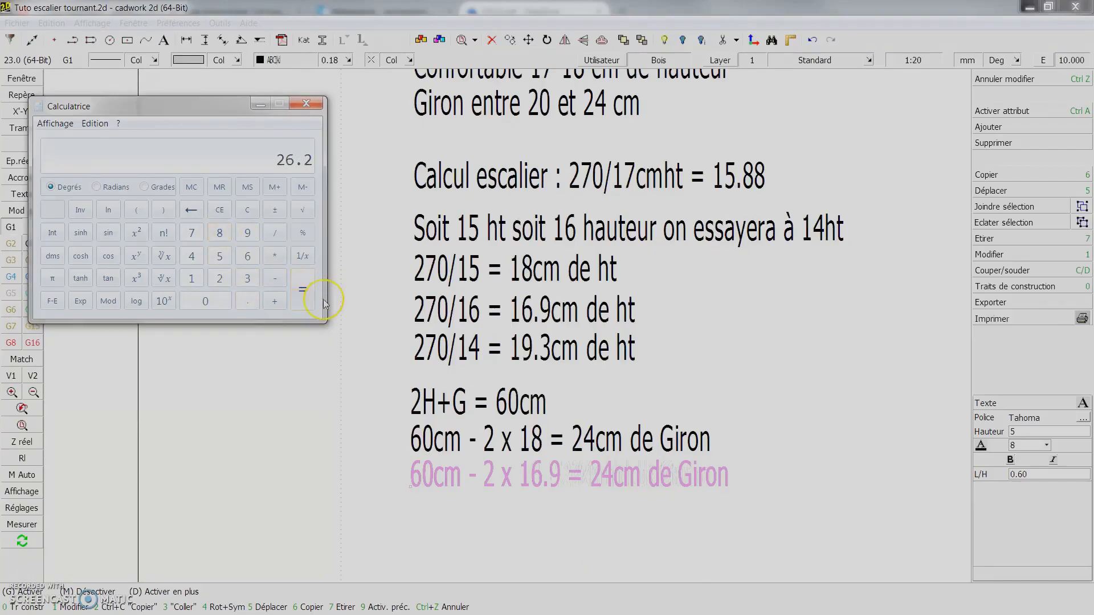
click(608, 475)
key(BackSpace)
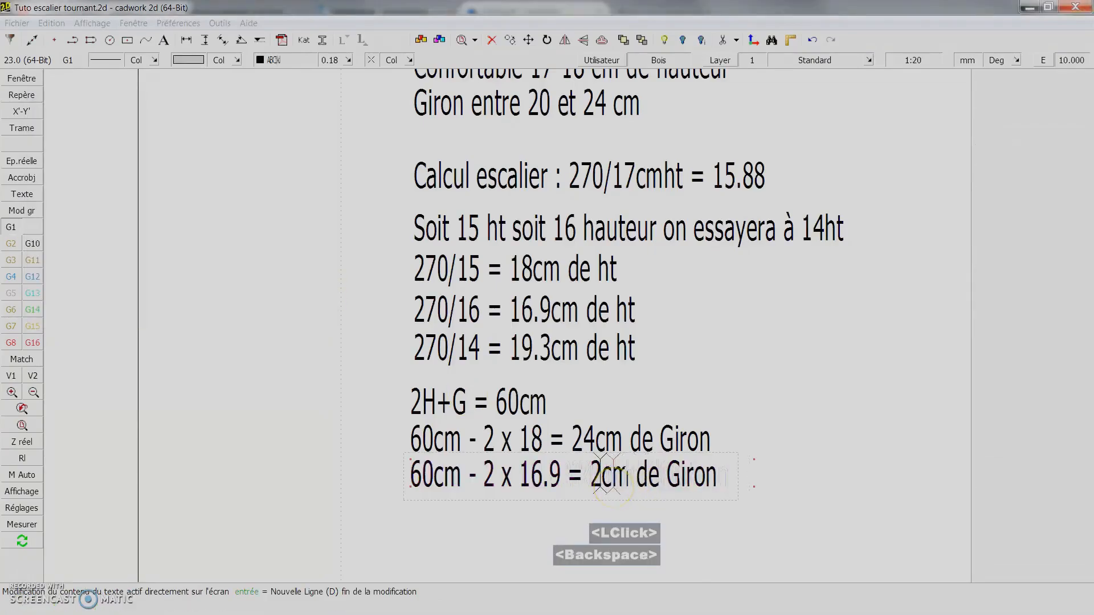
text(6.2)
right_click(496, 484)
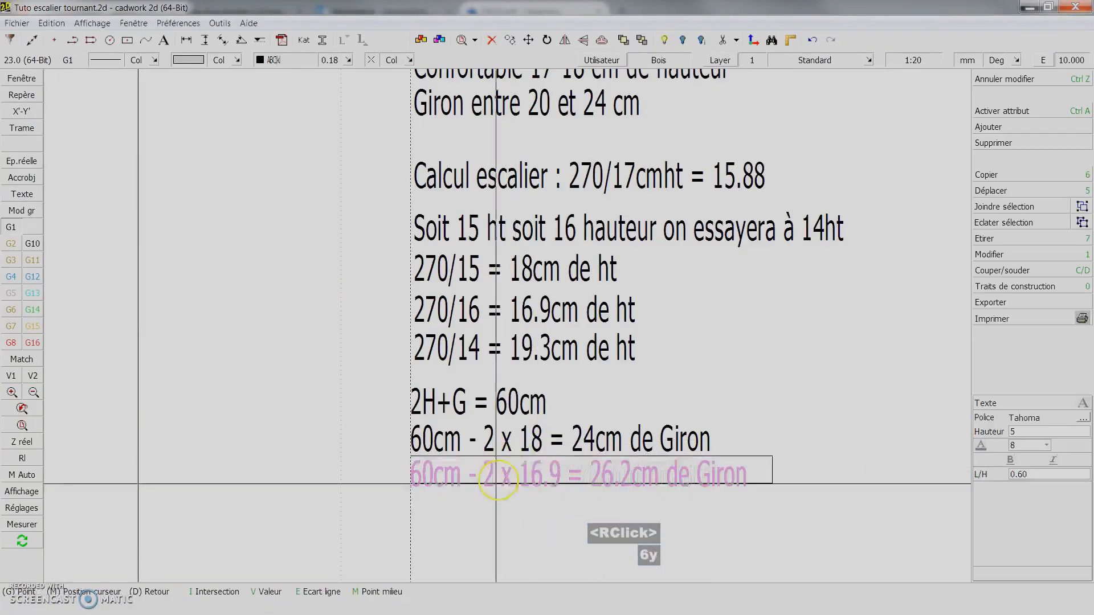
Copy the 16.9 Giron line vertically to just below itself and set the copy's step height to 19.3.
middle_click(468, 520)
right_click(524, 517)
right_click(515, 519)
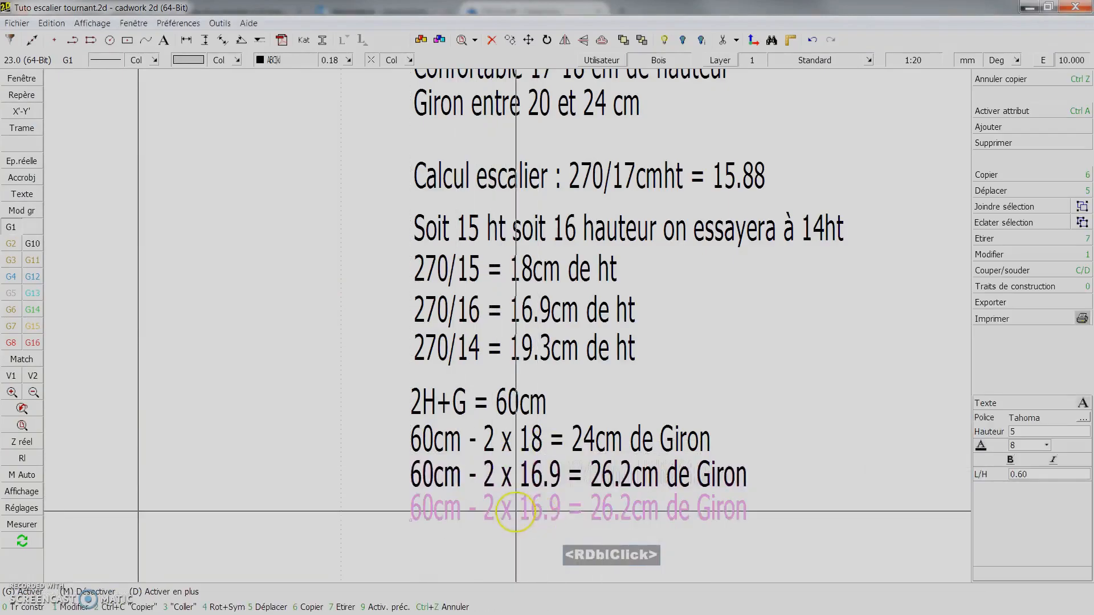
double_click(559, 510)
key(BackSpace)
key(BackSpace)
key(BackSpace)
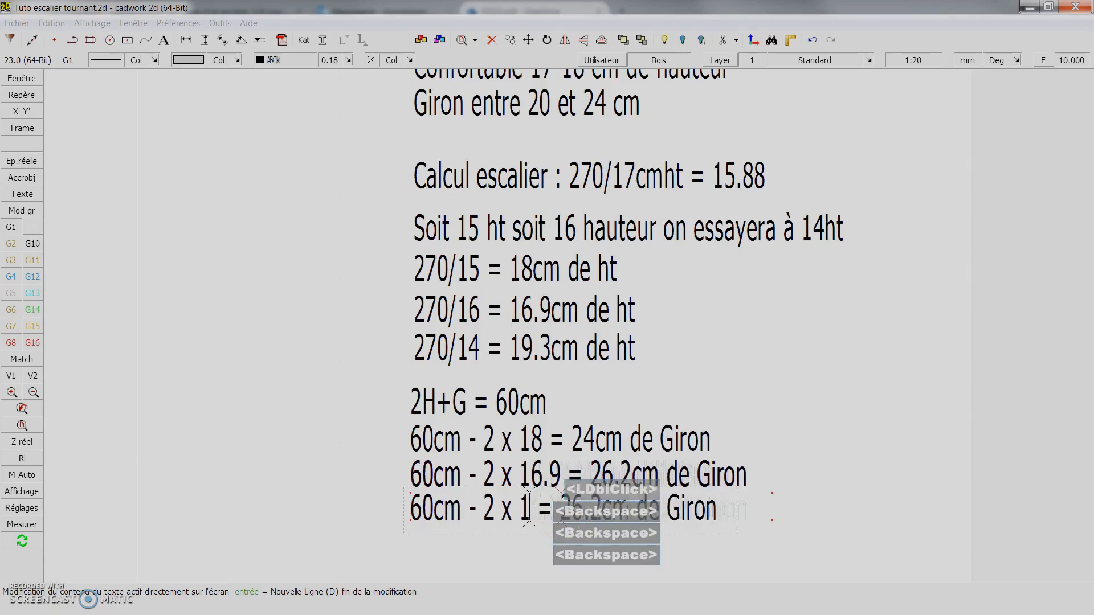
text(9.3)
right_click(561, 510)
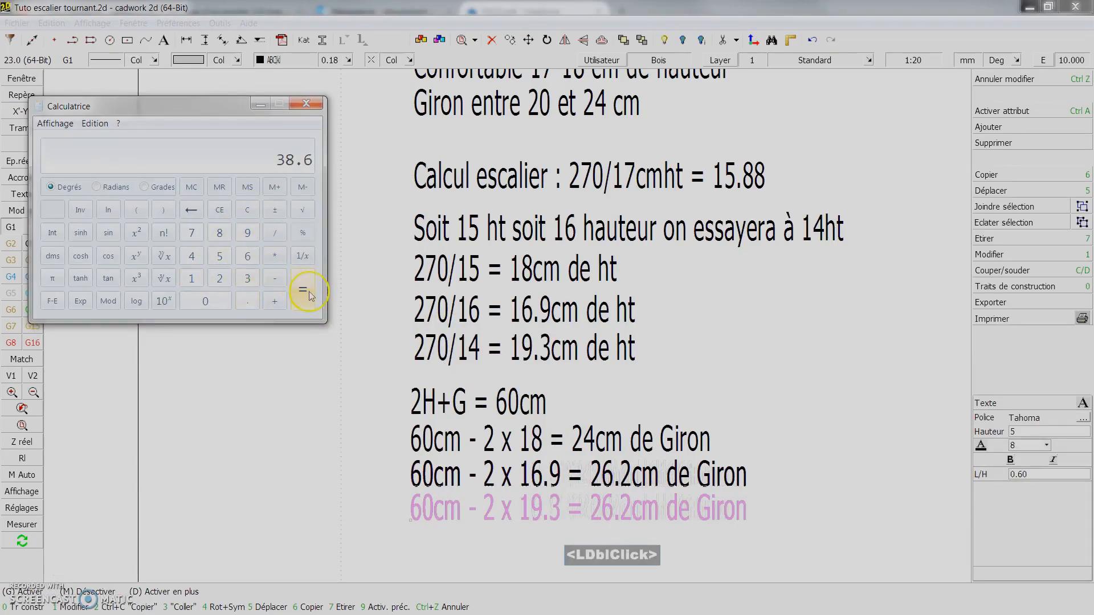
Work out 60 - 2 x 19.3 in Calculatrice and set the result in the 19.3 line to 21.4cm de Giron.
click(248, 256)
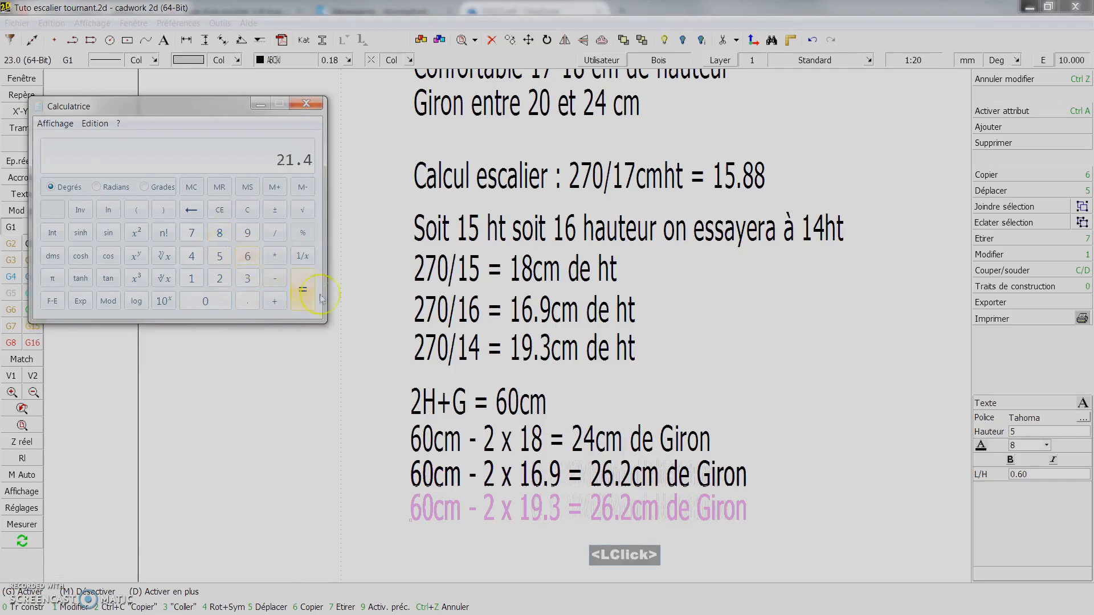
click(624, 510)
key(BackSpace)
key(BackSpace)
key(BackSpace)
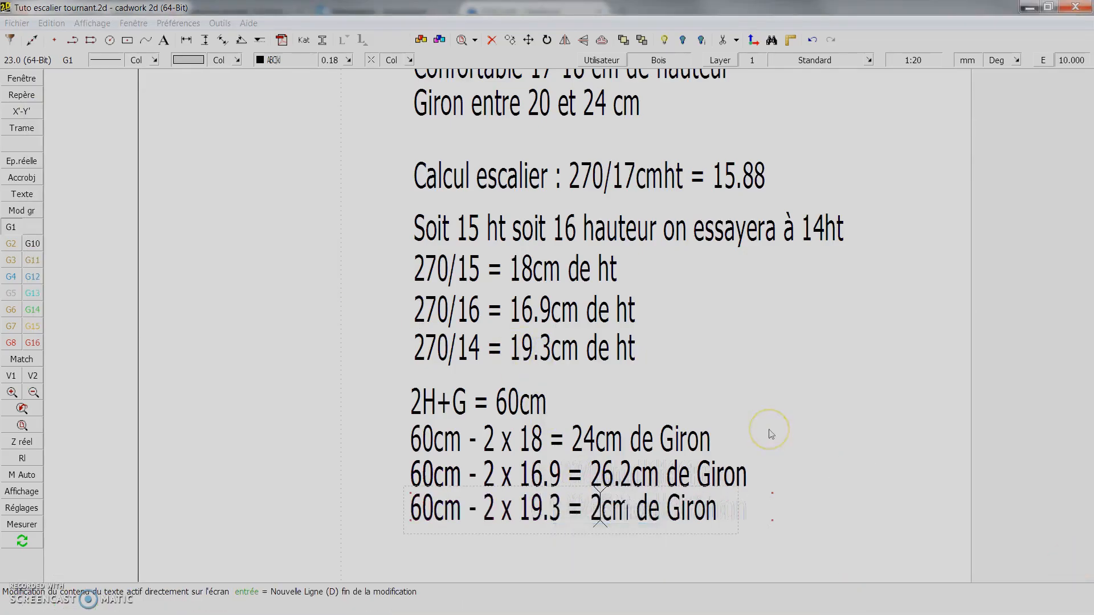
text(1.4)
right_click(686, 416)
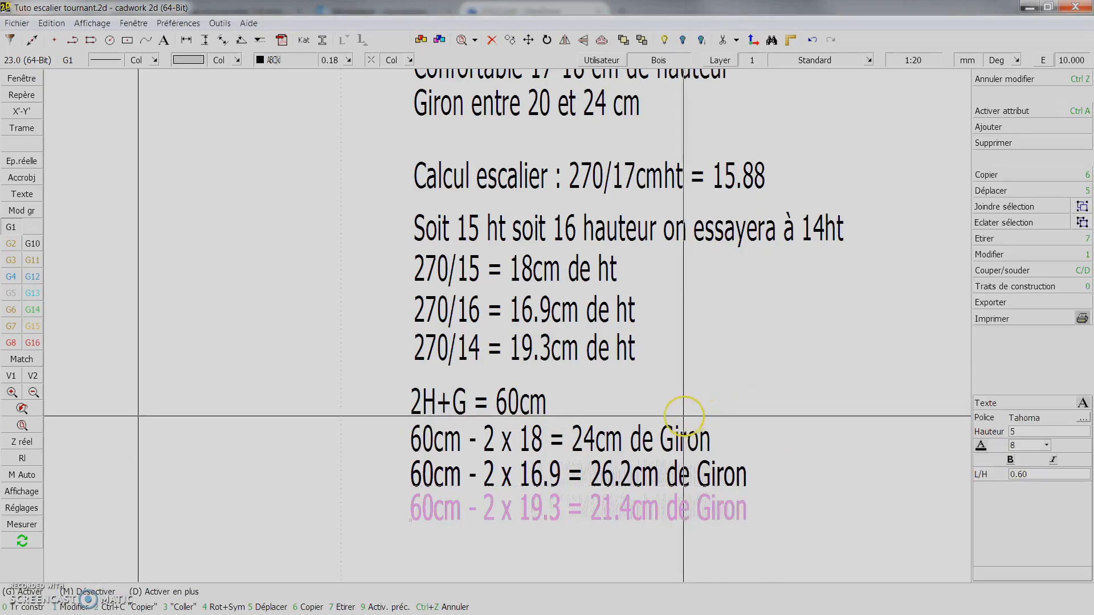
Copy the four-line block headed "2H+G = 60cm" vertically to just below the original block.
scroll(689, 419, down, 2)
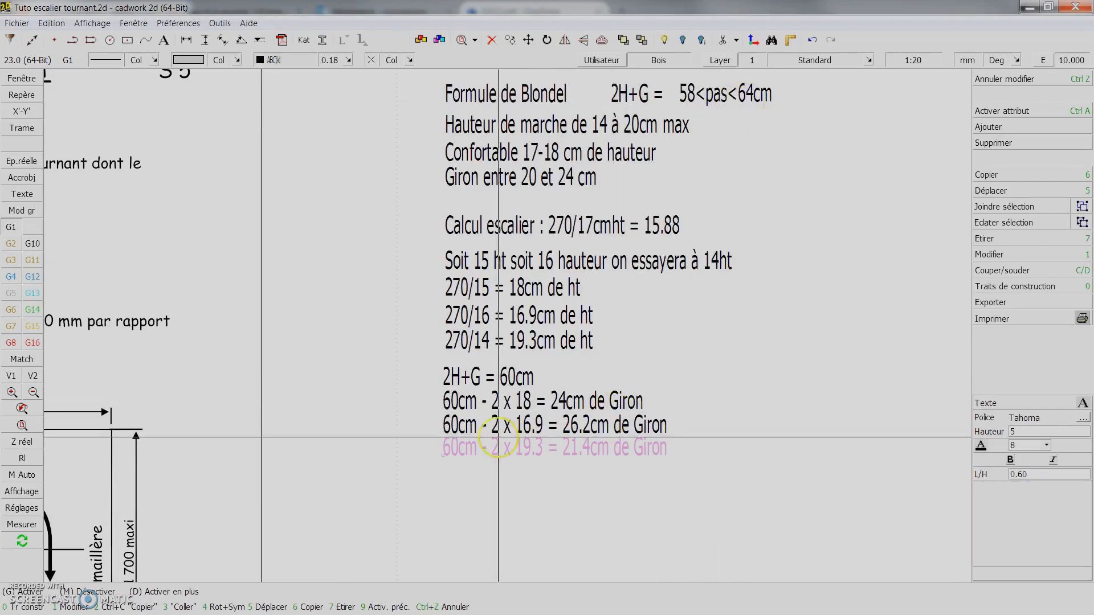
click(476, 381)
right_drag(505, 482, 434, 389)
key(6)
key(y)
click(445, 487)
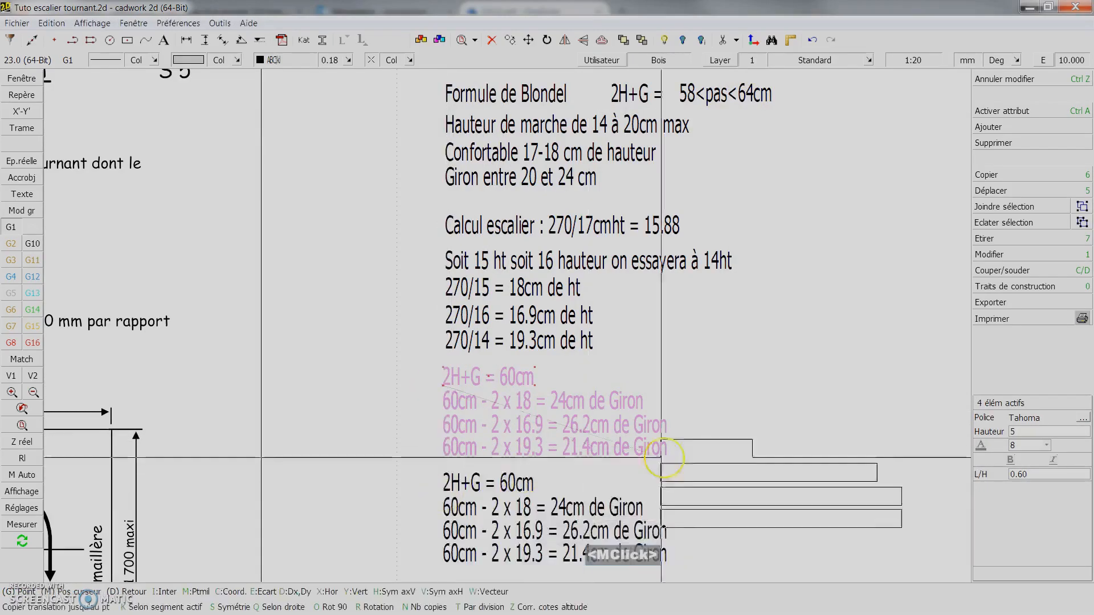
right_click(444, 488)
Change the heading of the copied block to "2H+G = 62cm".
double_click(507, 484)
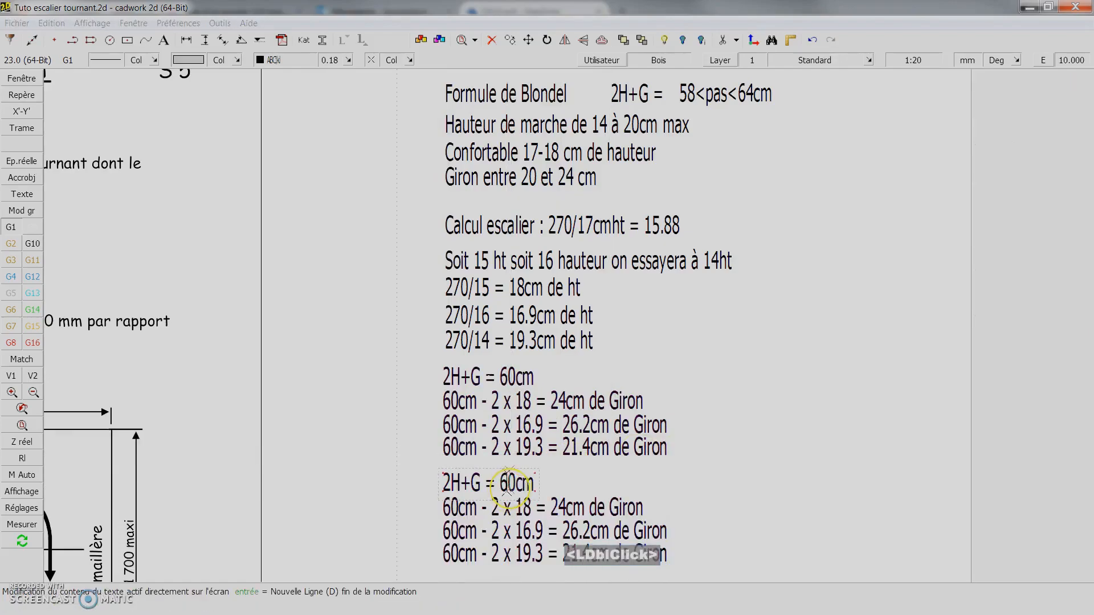
key(Delete)
text(2)
right_click(507, 484)
Set the Giron result in the copied block's 2 x 18 line to 22cm.
scroll(542, 340, up, 1)
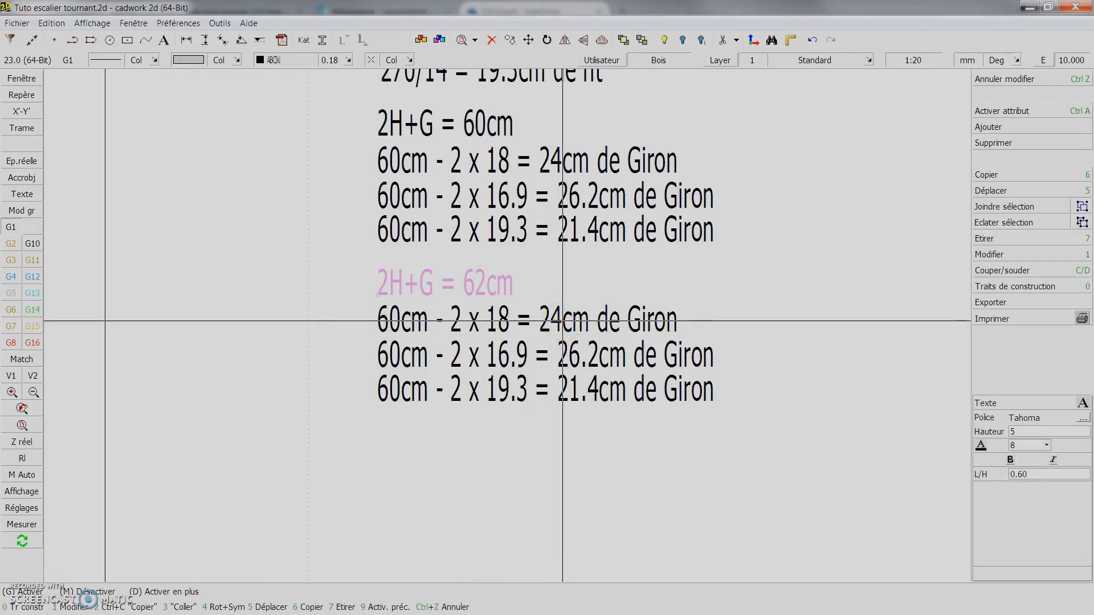
click(563, 321)
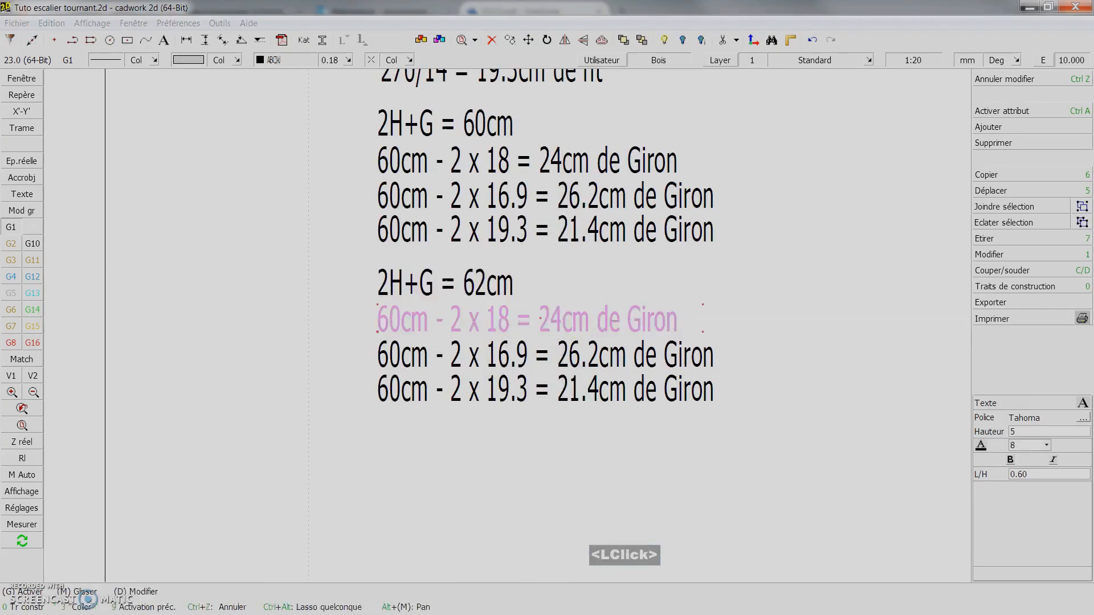
double_click(562, 319)
key(BackSpace)
text(2)
right_click(562, 319)
click(575, 354)
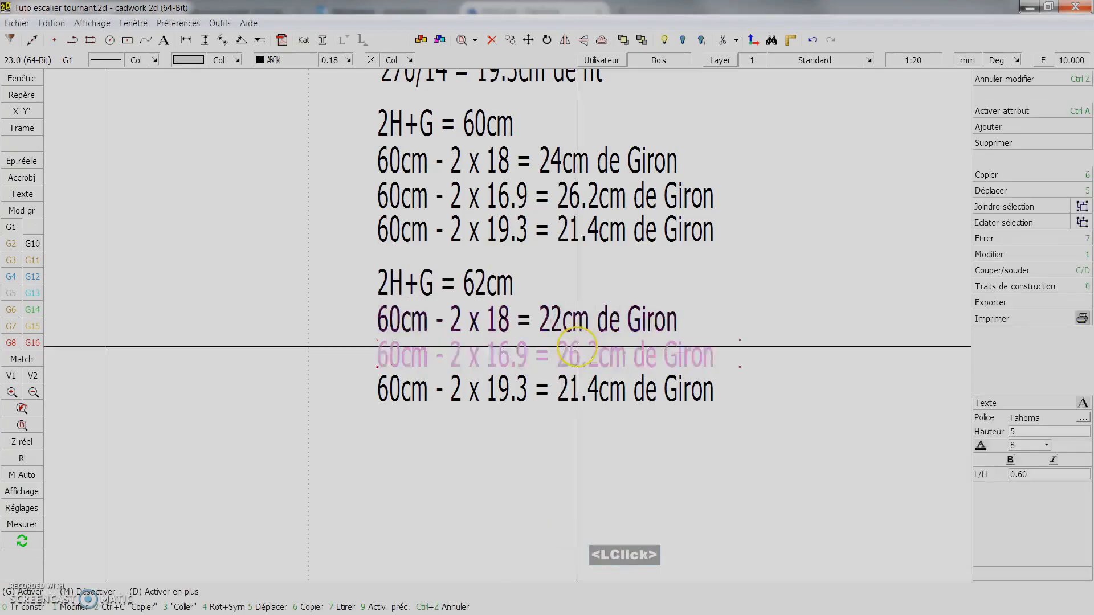
key(BackSpace)
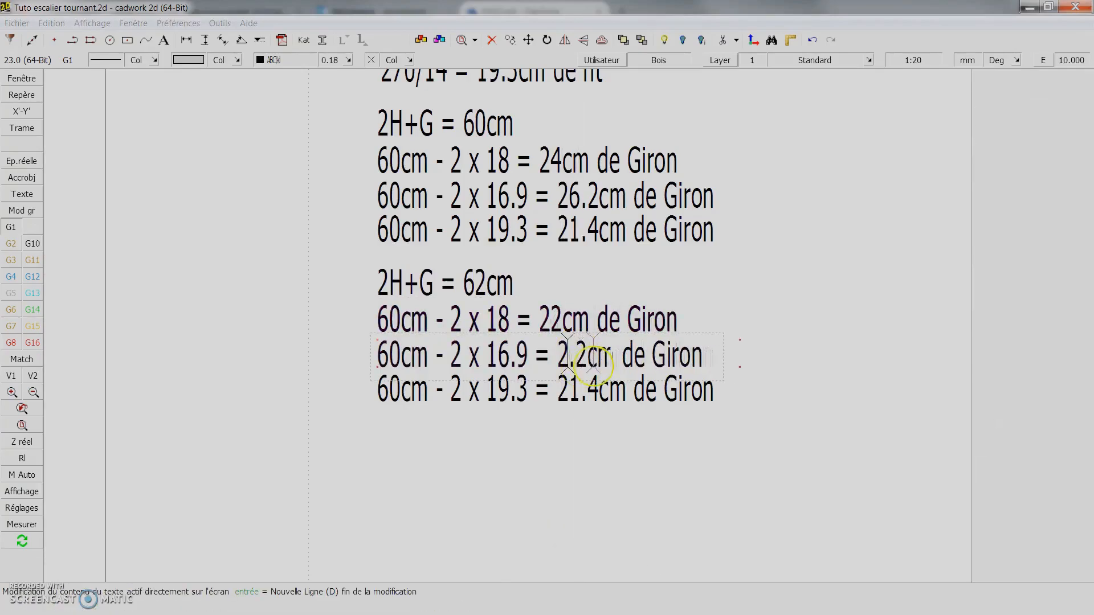
right_click(593, 366)
key(ctrl+z)
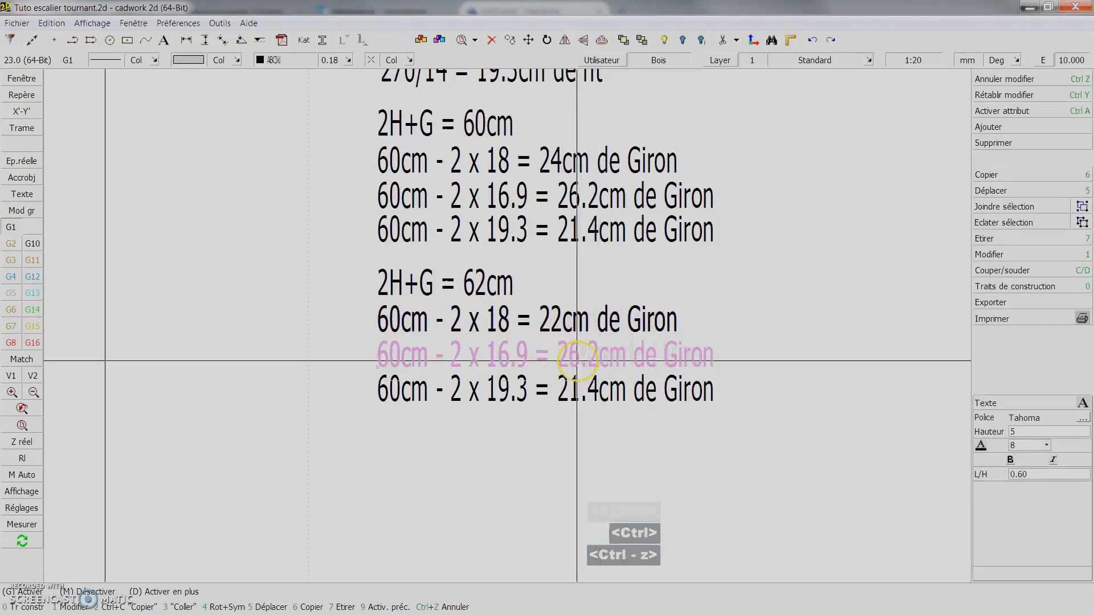
Set the Giron result in the copied block's 2 x 16.9 line to 28.2cm.
double_click(579, 370)
key(BackSpace)
text(8)
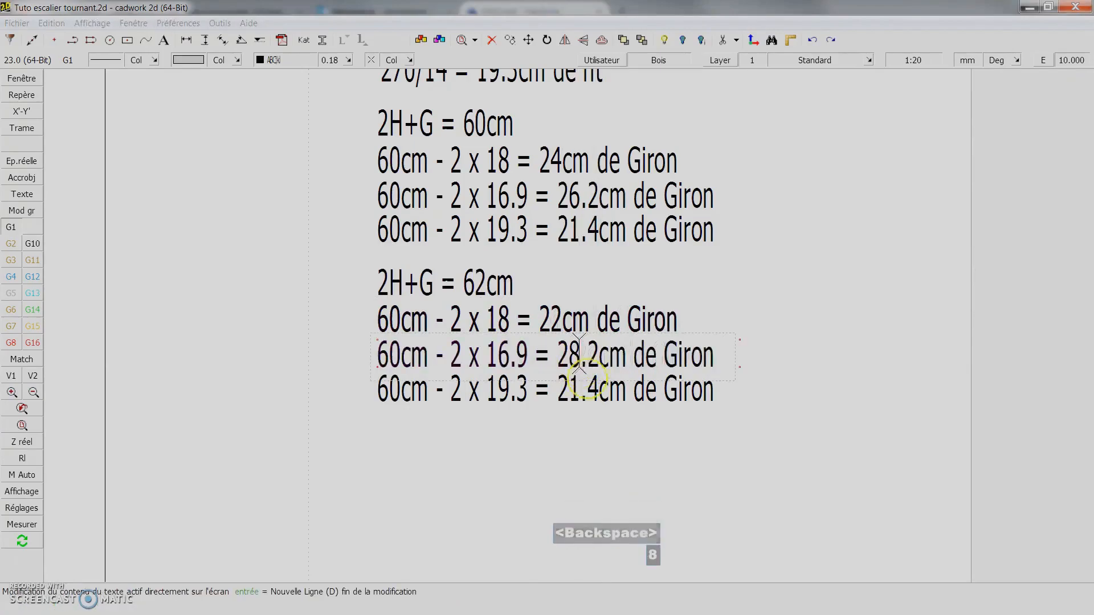
click(579, 398)
click(579, 399)
key(BackSpace)
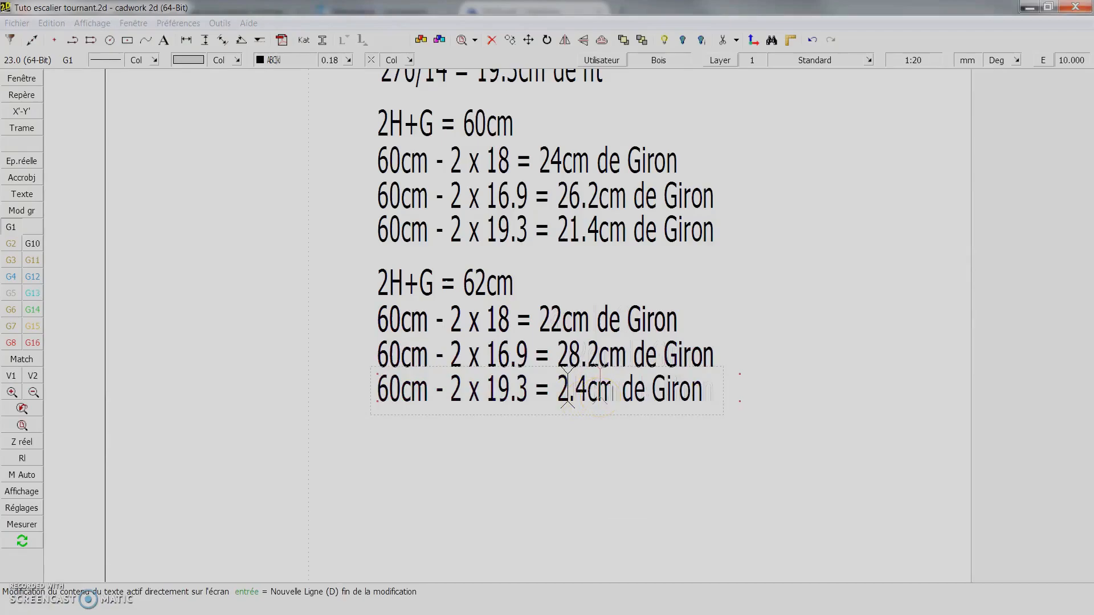
right_click(609, 395)
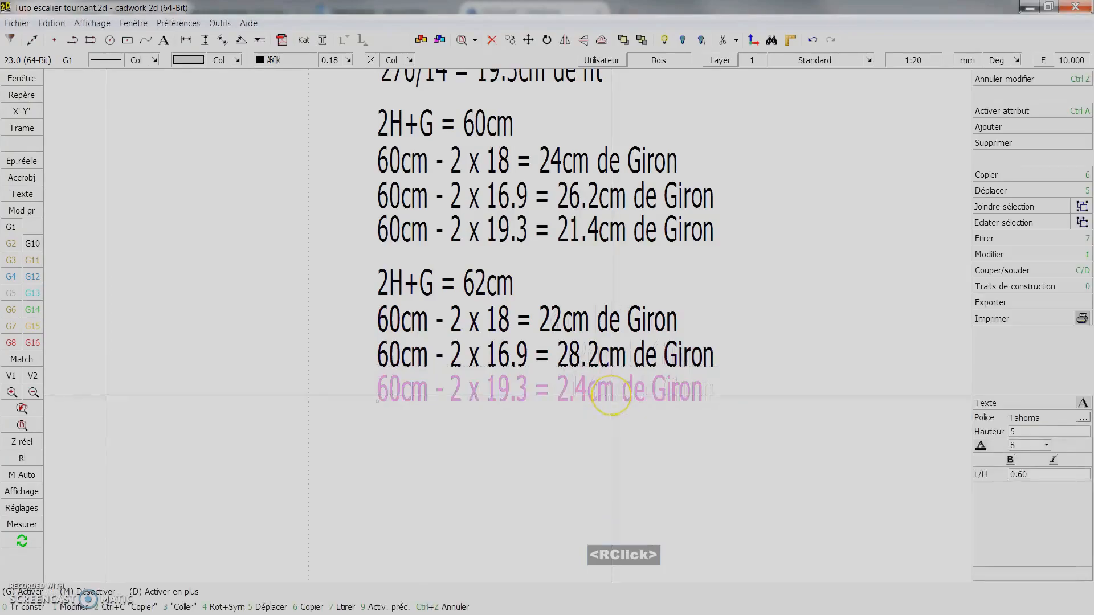
key(ctrl+z)
Set the Giron result in the copied block's 2 x 19.3 line to 23.4cm.
ctrl+click(582, 393)
double_click(579, 397)
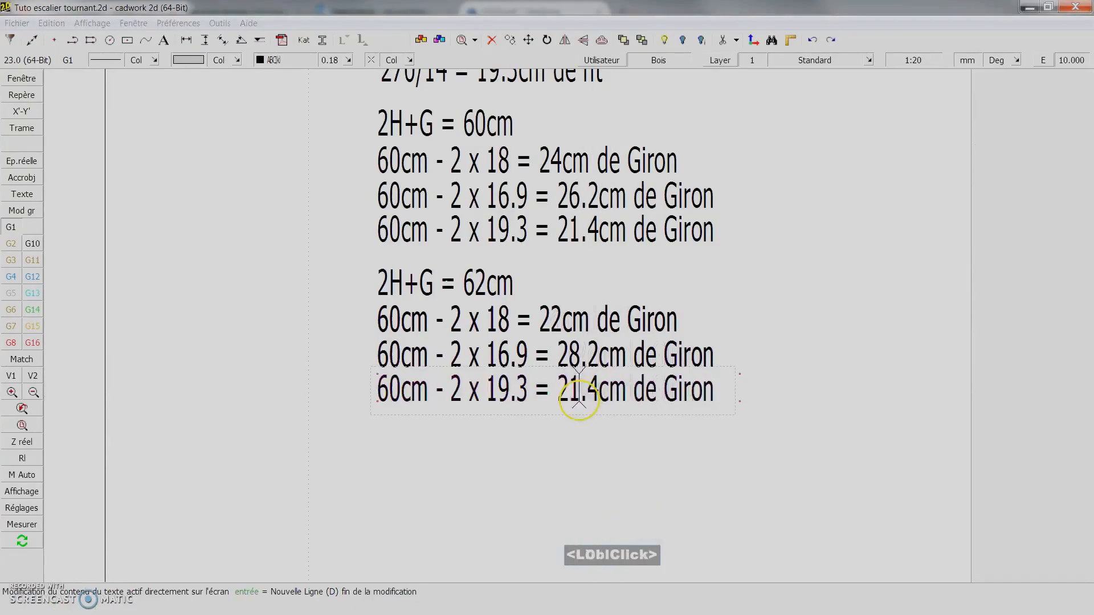
key(BackSpace)
text(3)
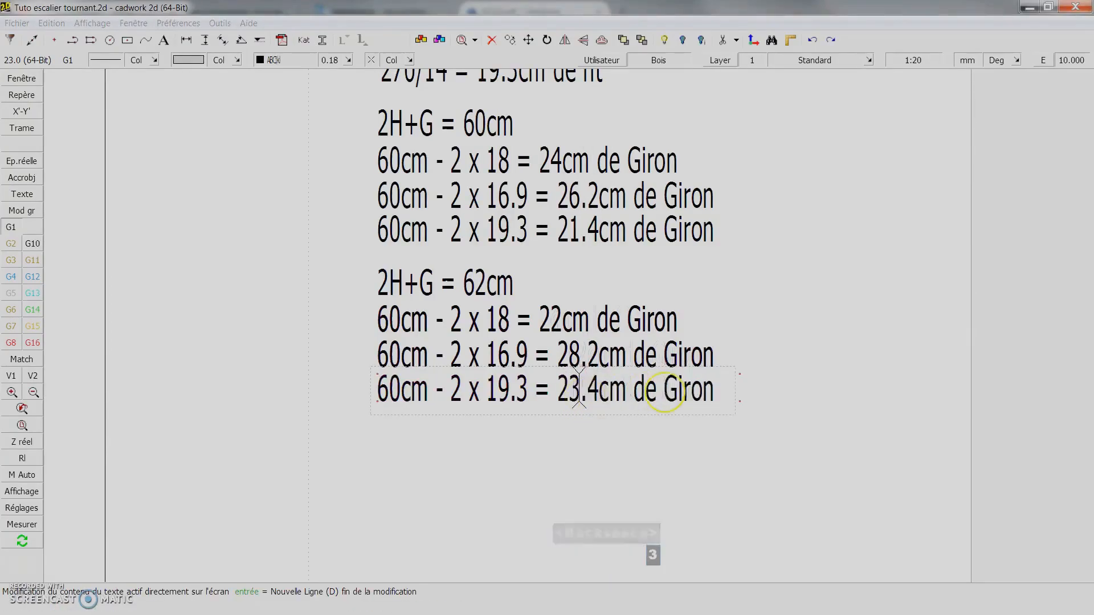
right_click(662, 391)
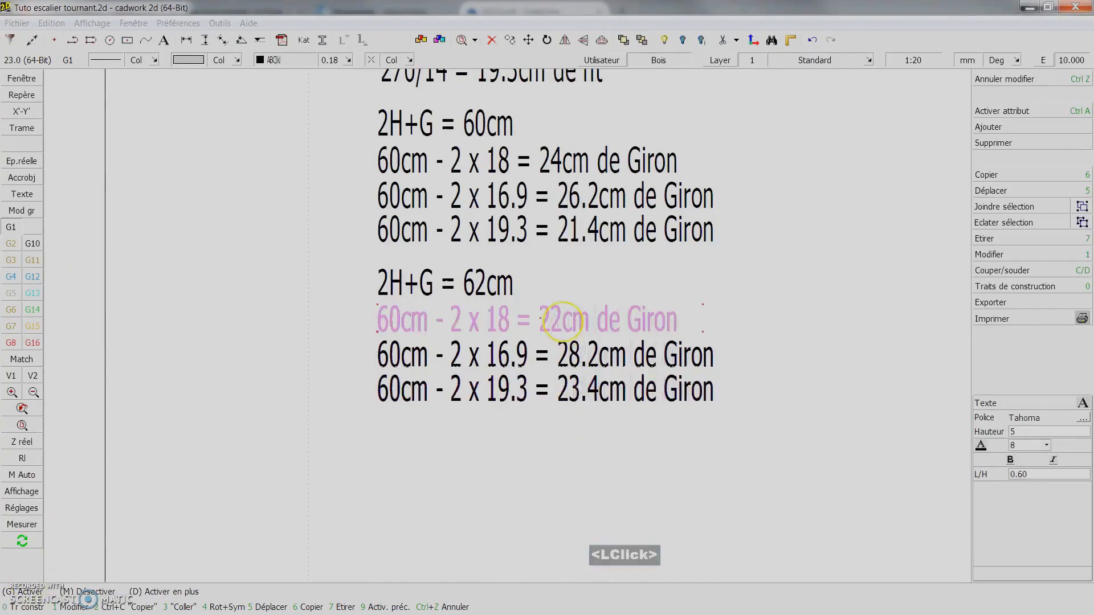
Correct the Giron result in the 2 x 18 line under "2H+G = 62cm" to 26cm.
double_click(562, 319)
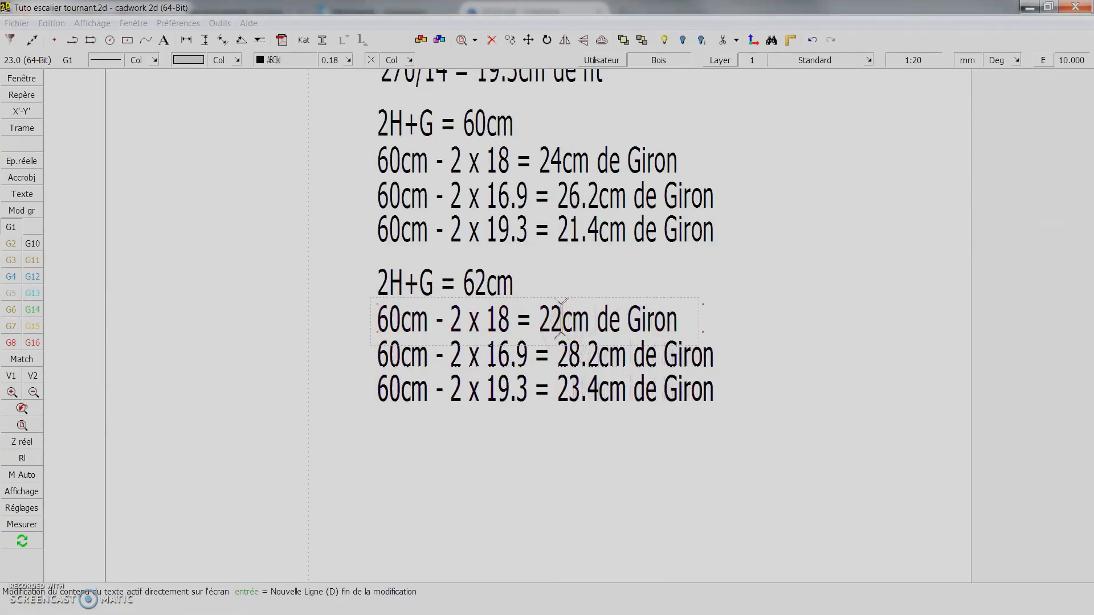
key(BackSpace)
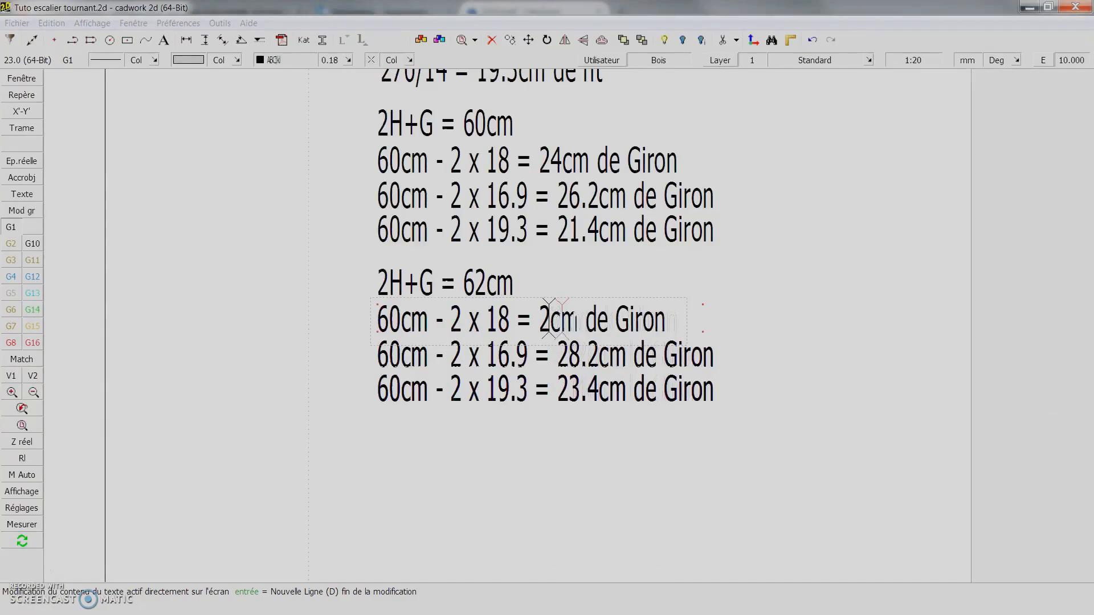
text(6)
Change the leading 60cm to 62cm in all three Giron lines under "2H+G = 62cm".
click(404, 324)
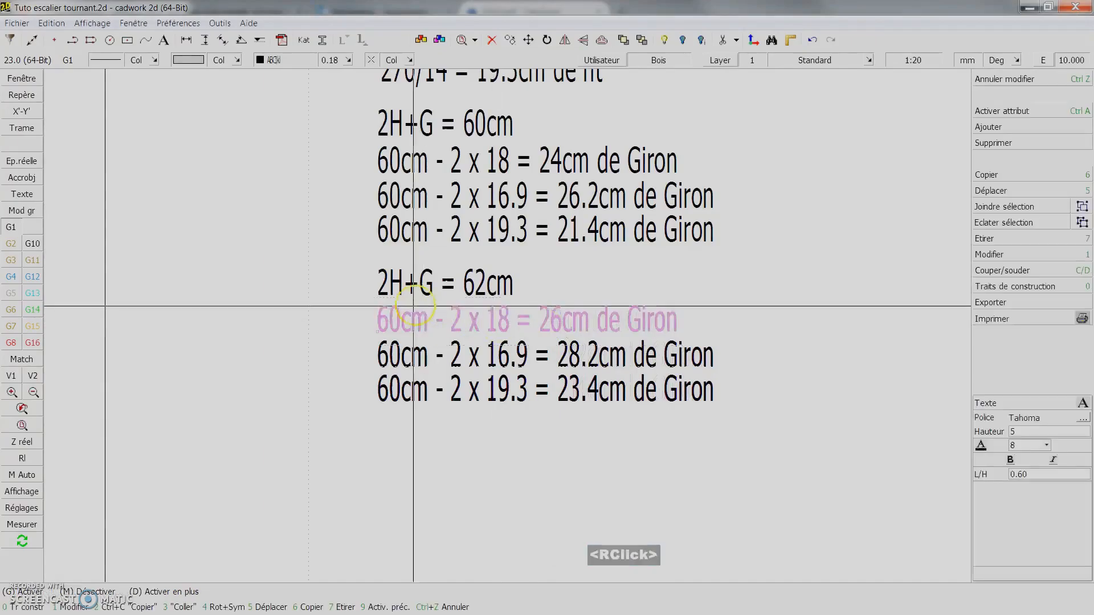
key(BackSpace)
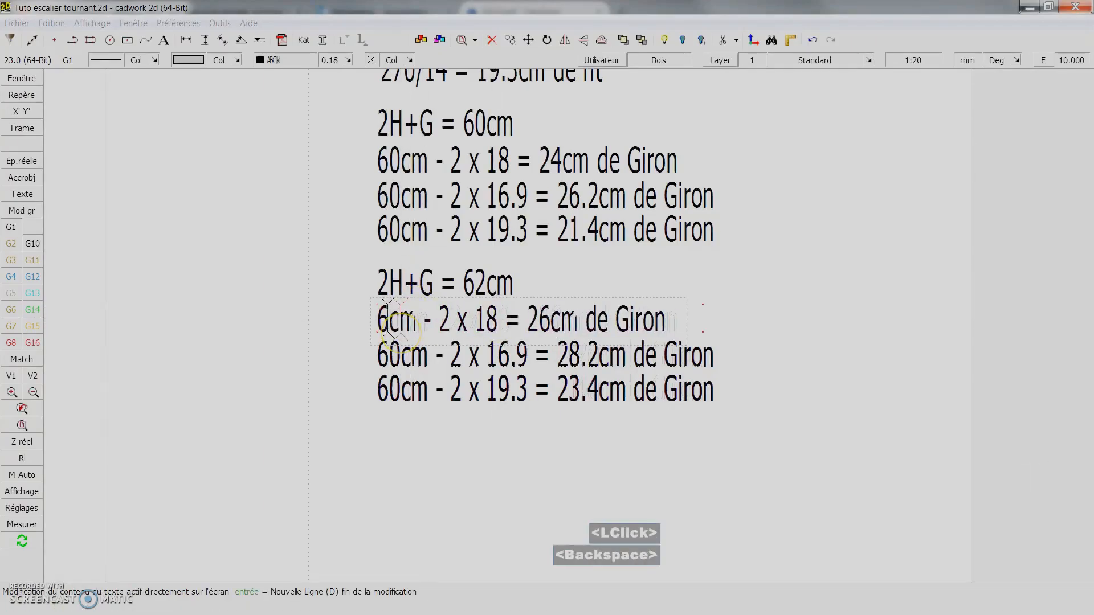
text(2)
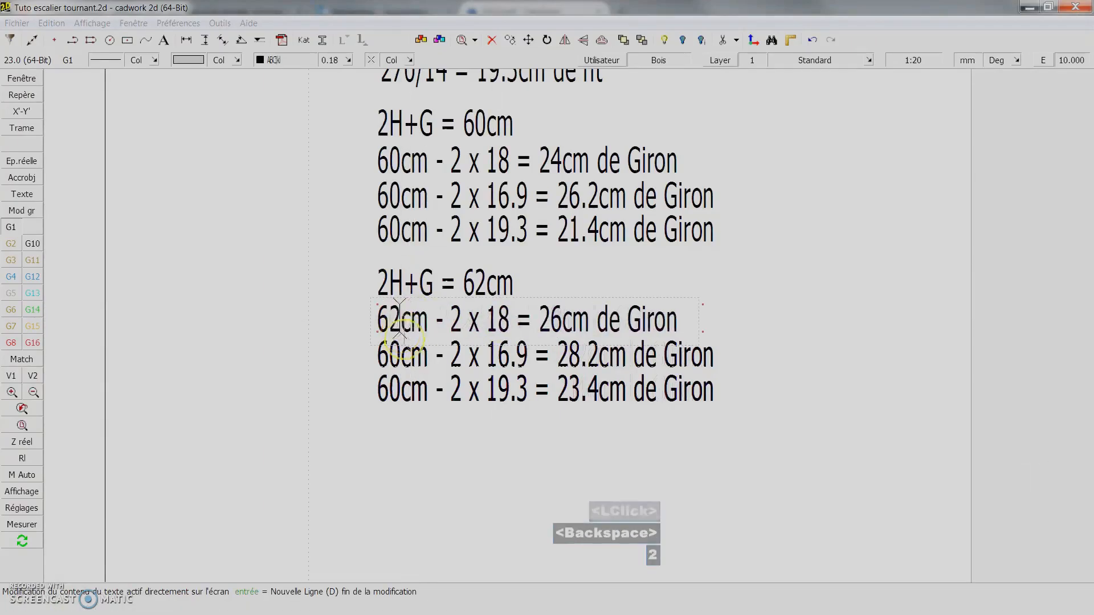
click(399, 358)
key(BackSpace)
text(2)
right_click(399, 358)
double_click(396, 392)
key(BackSpace)
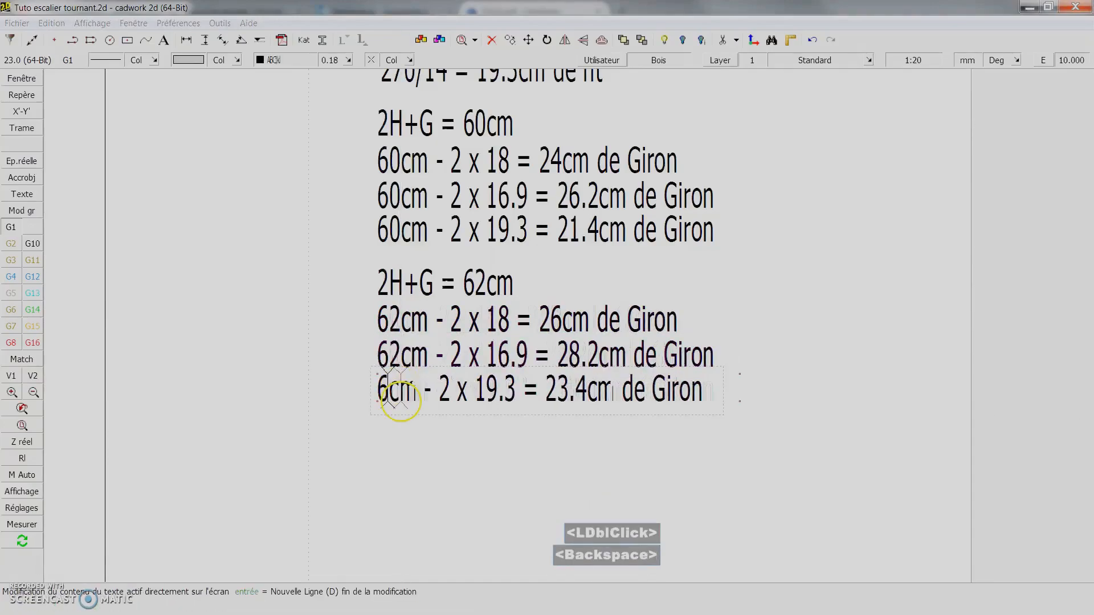
text(2)
right_click(403, 391)
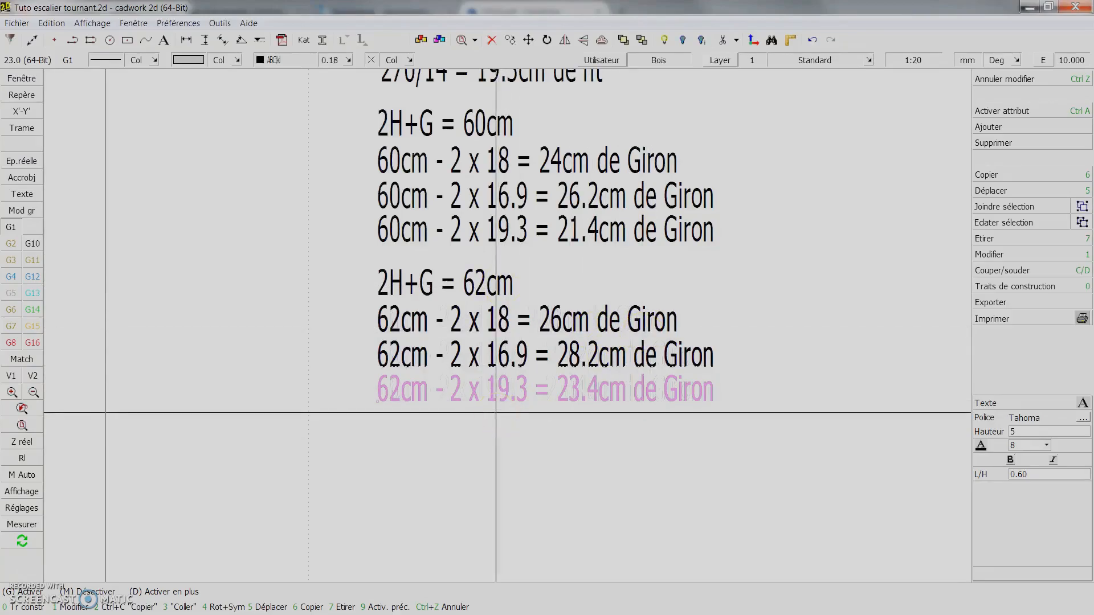
scroll(455, 392, up, 3)
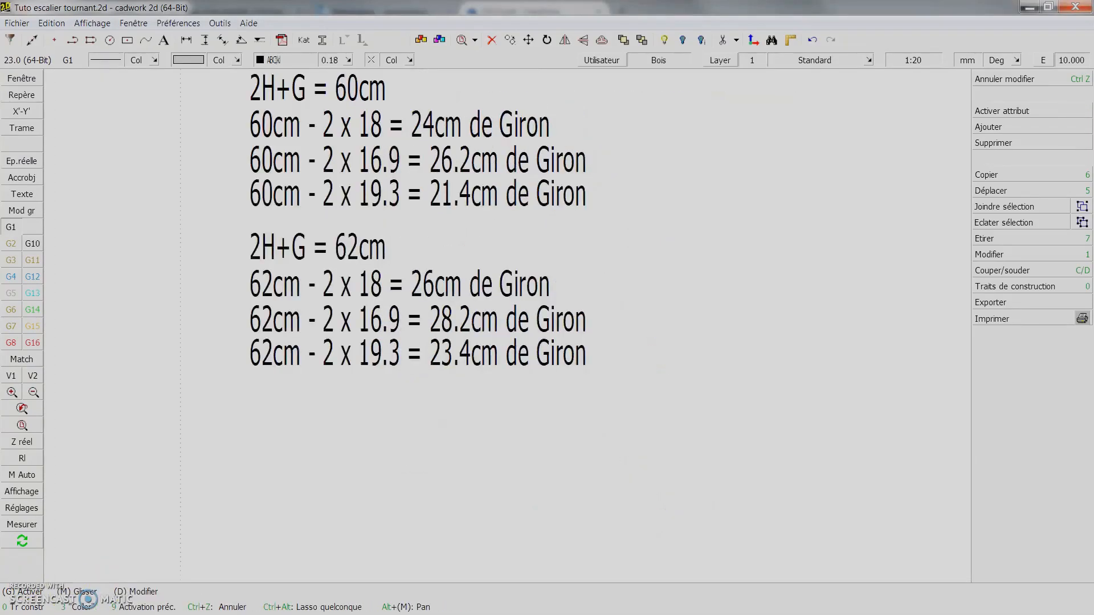
scroll(440, 390, down, 1)
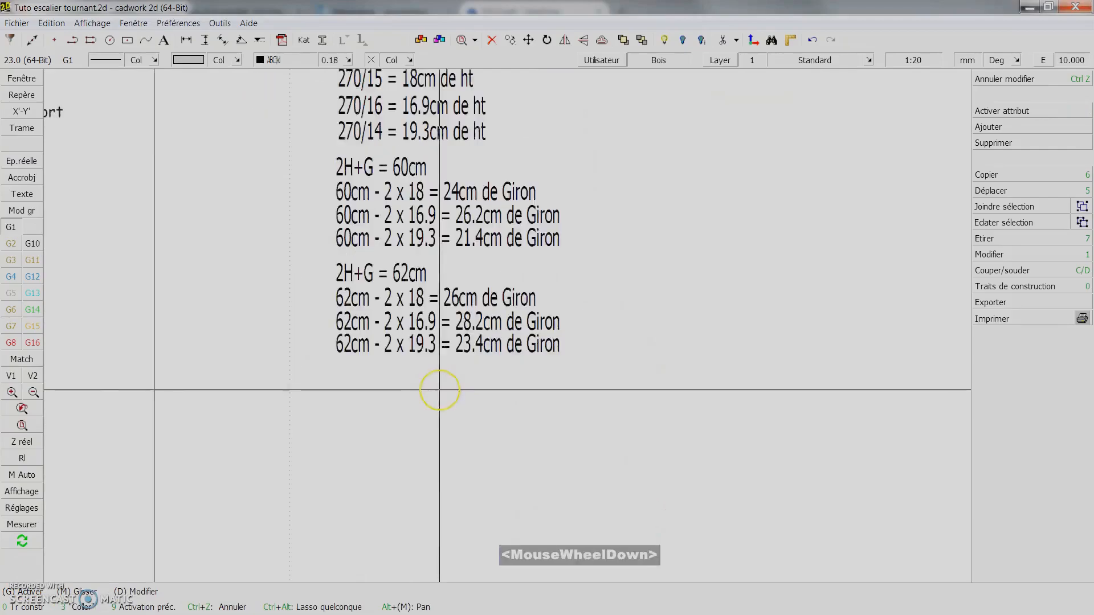
key(Up)
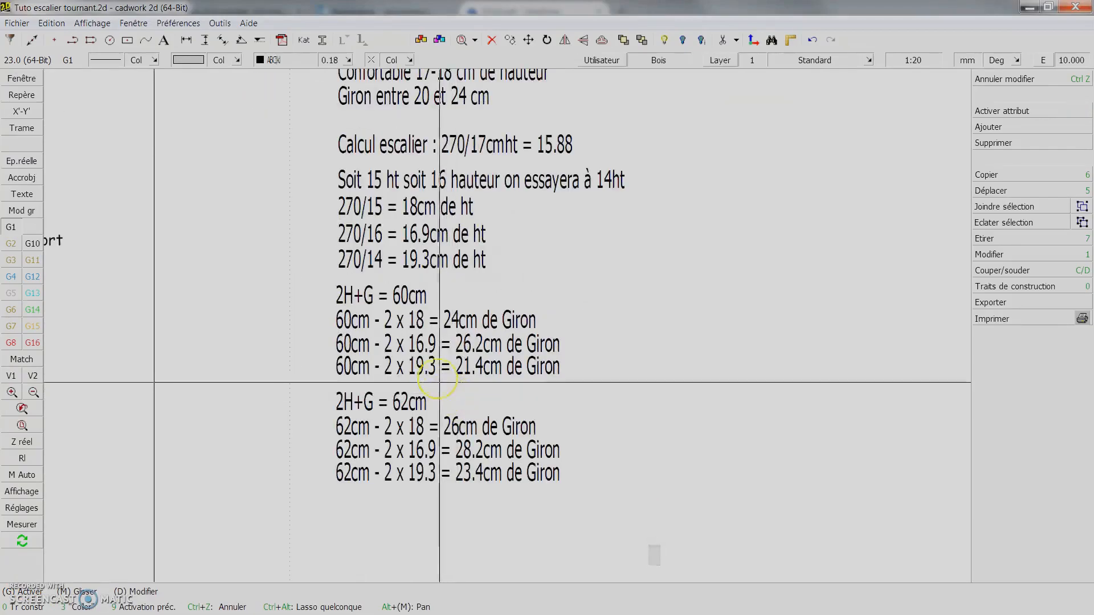
key(Right)
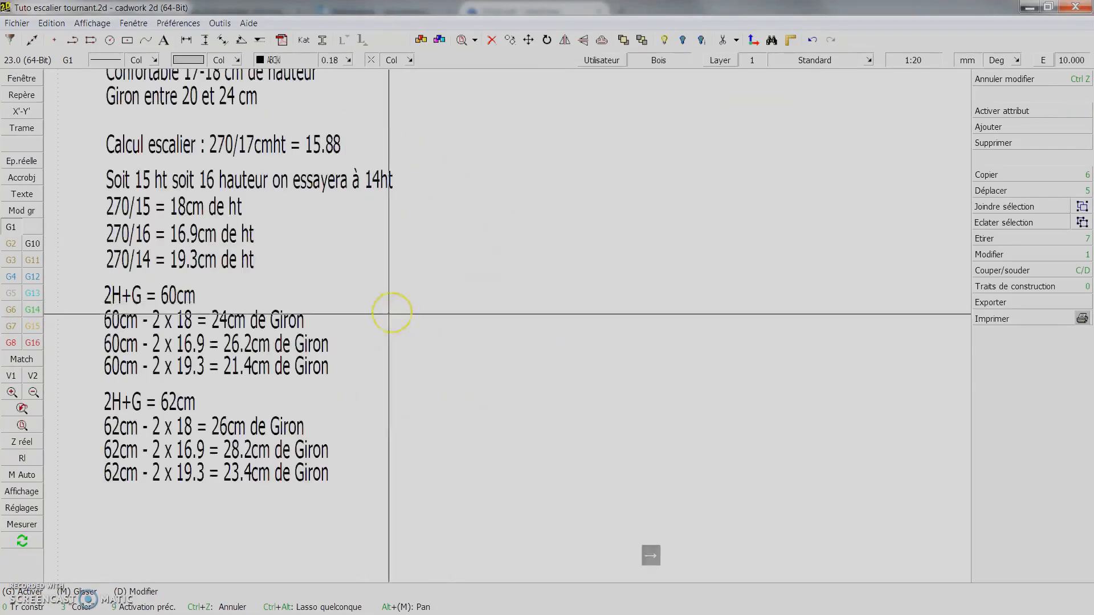
Copy the "2H+G = 60cm" heading horizontally into the empty area beside the 60cm block.
click(171, 295)
key(6)
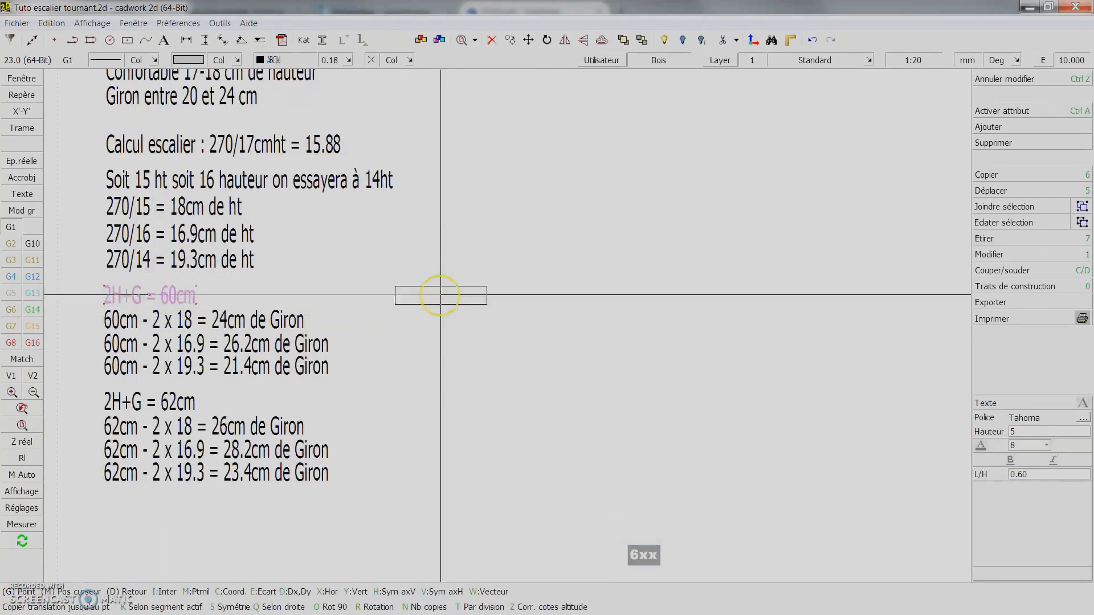
middle_click(433, 297)
Replace the copied heading's text with "Calcul du reculement".
click(411, 302)
click(412, 297)
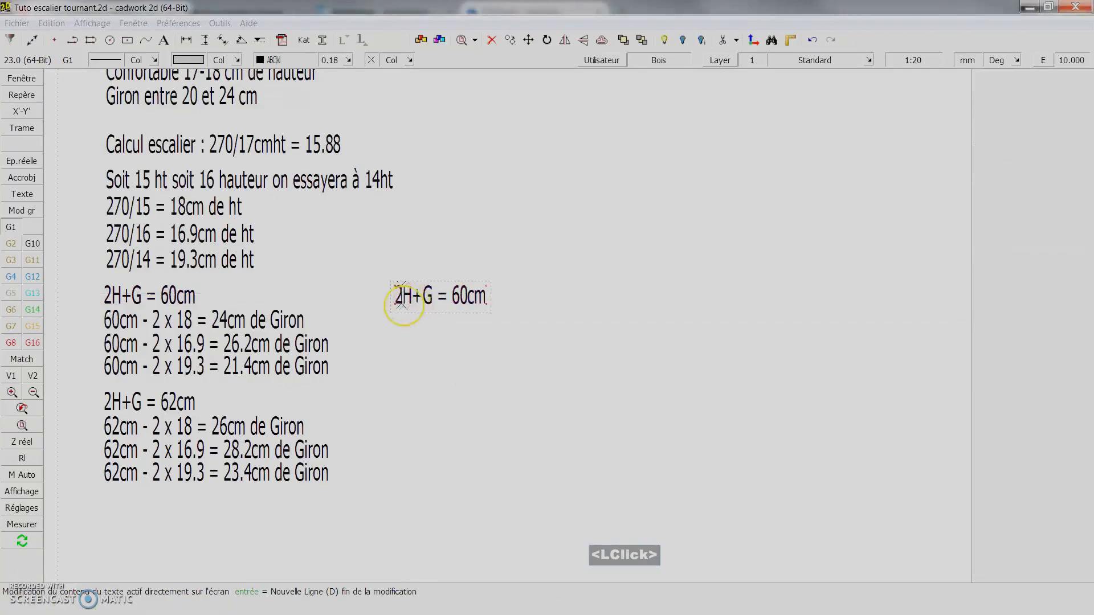
key(BackSpace)
key(Delete)
key(Delete)
key(Delete)
key(Delete)
key(Delete)
key(Delete)
key(Delete)
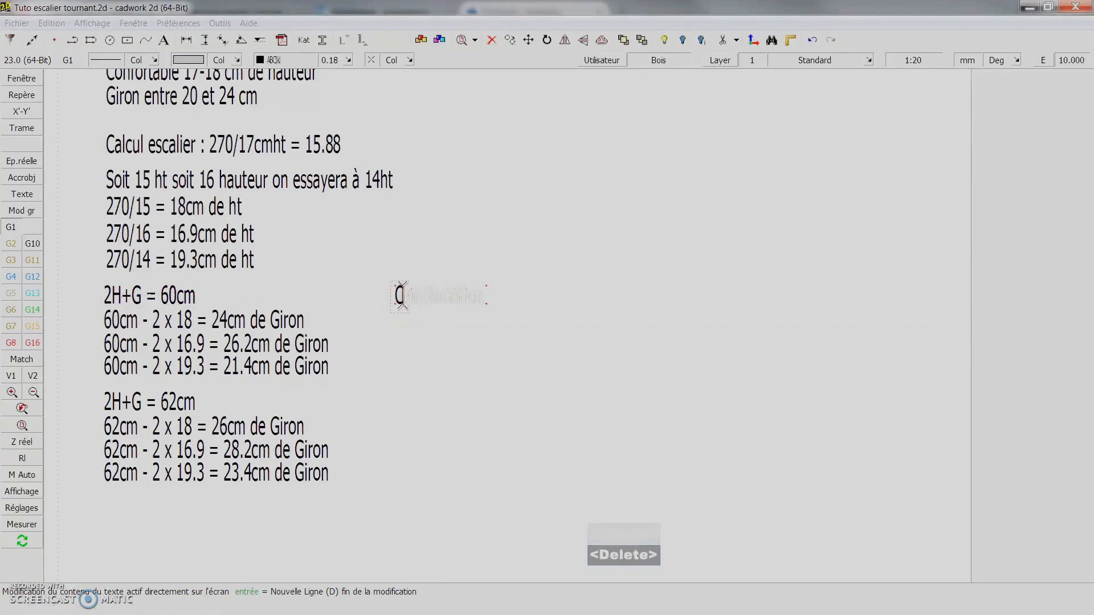
text(Calcul du re)
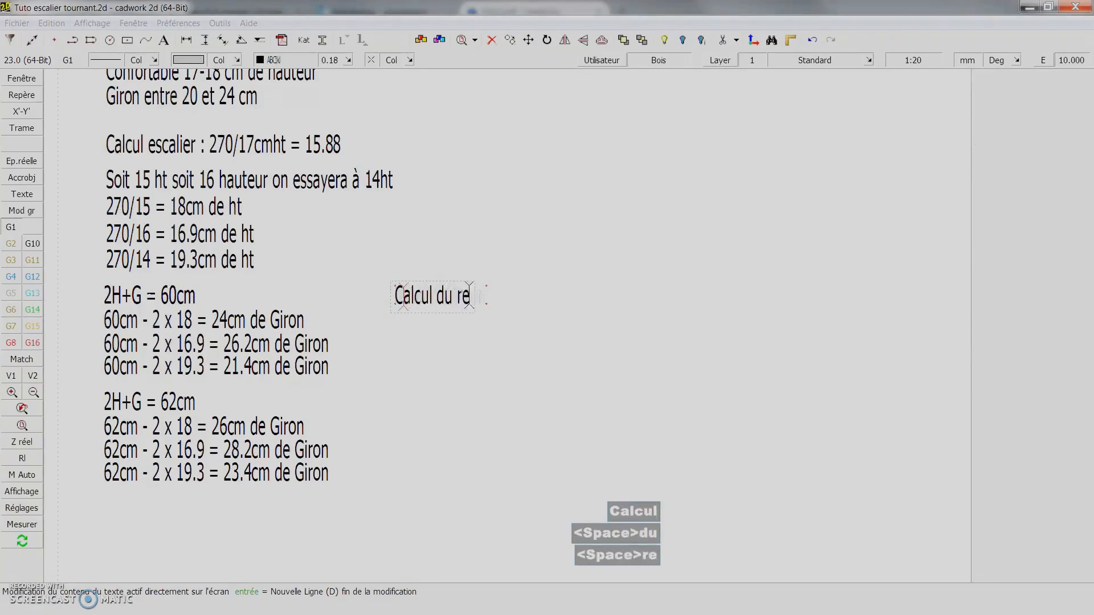
text(culement)
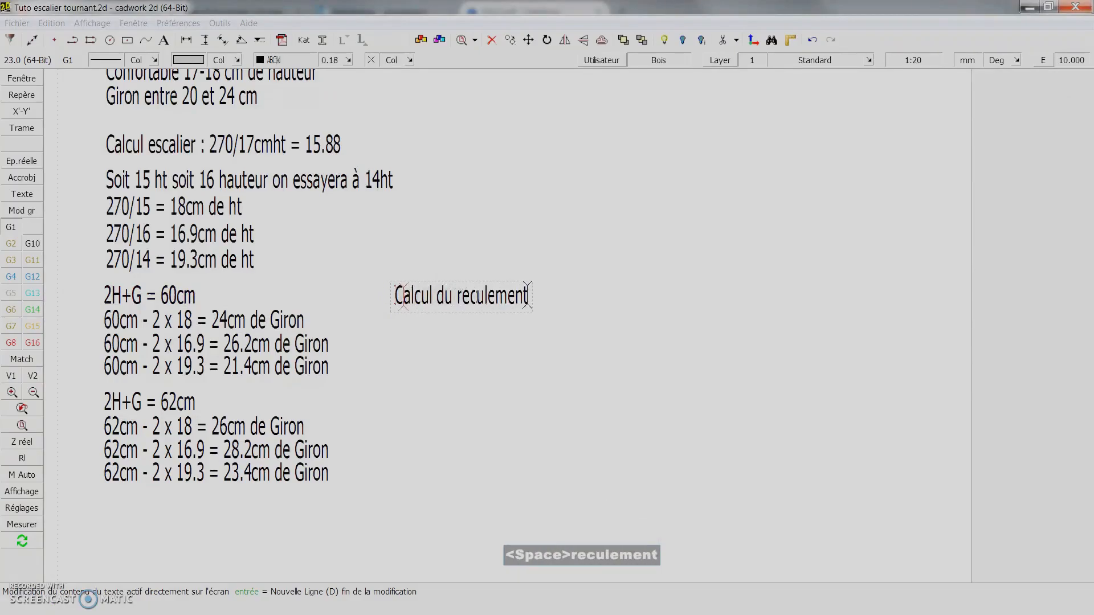
right_click(403, 306)
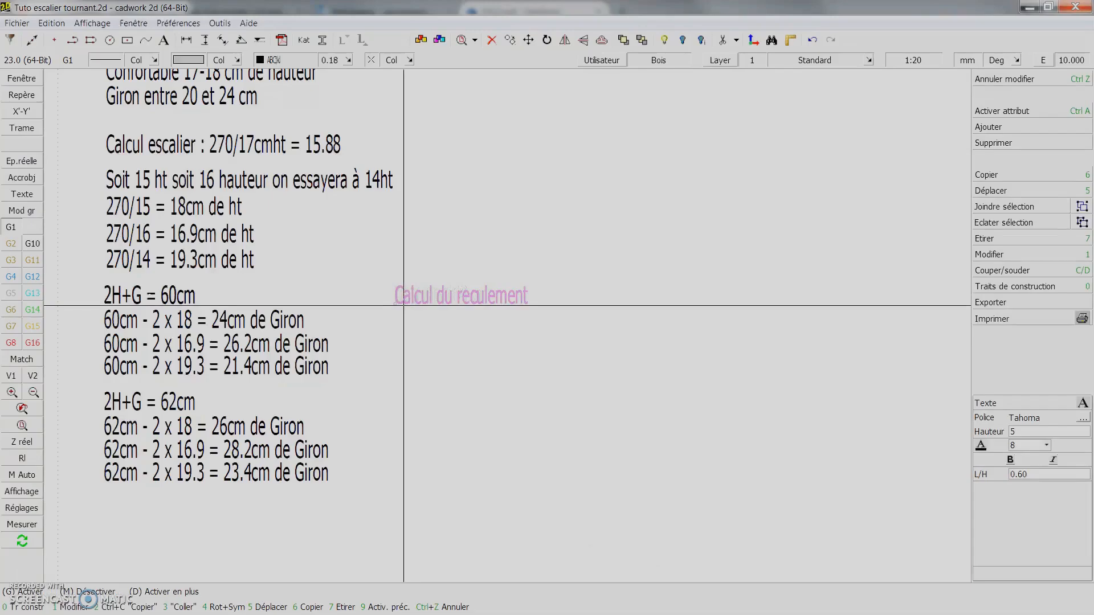
Copy the "60cm - 2 x 18 = 24cm de Giron" line horizontally and position the copy under "Calcul du reculement".
click(235, 318)
key(6)
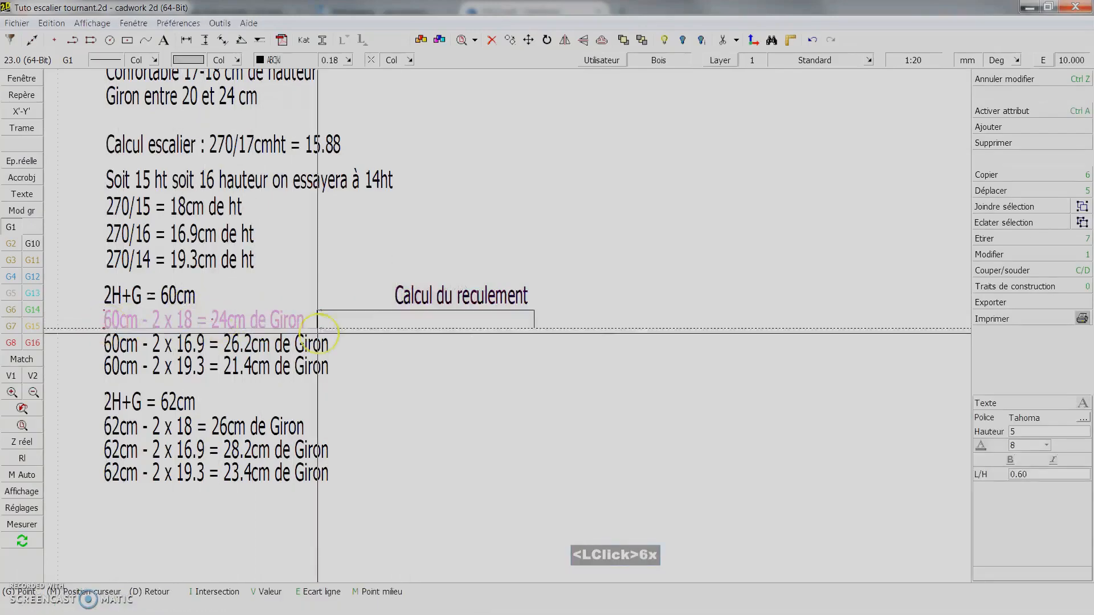
middle_click(400, 328)
right_click(476, 344)
key(5)
key(x)
middle_click(383, 329)
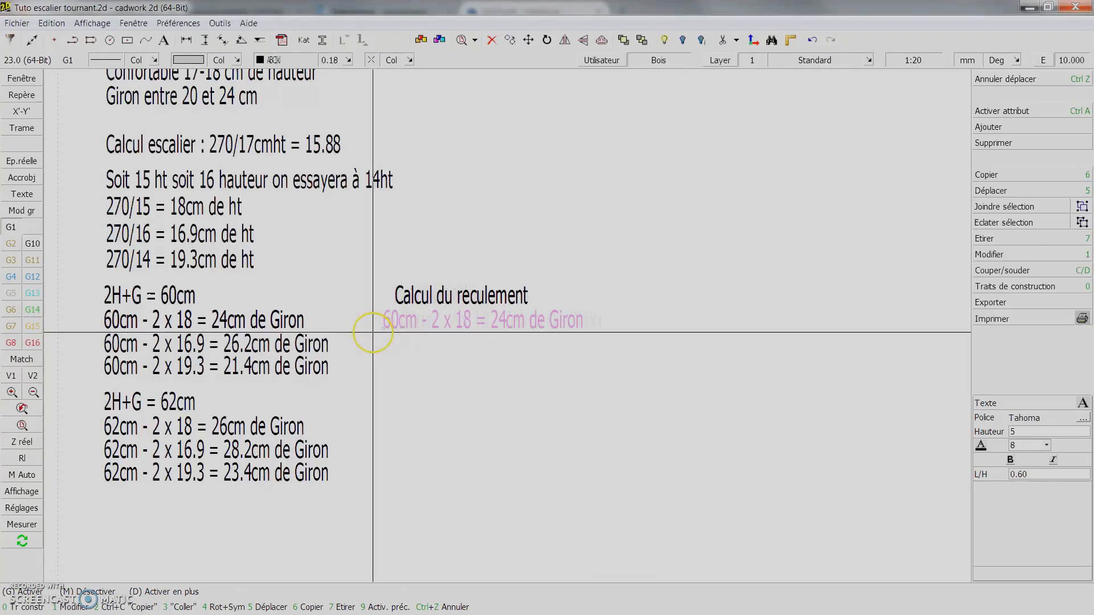
Replace "60cm - 2 x 18 =" with "14 x" in the line under "Calcul du reculement", keeping the 24cm.
scroll(374, 342, up, 3)
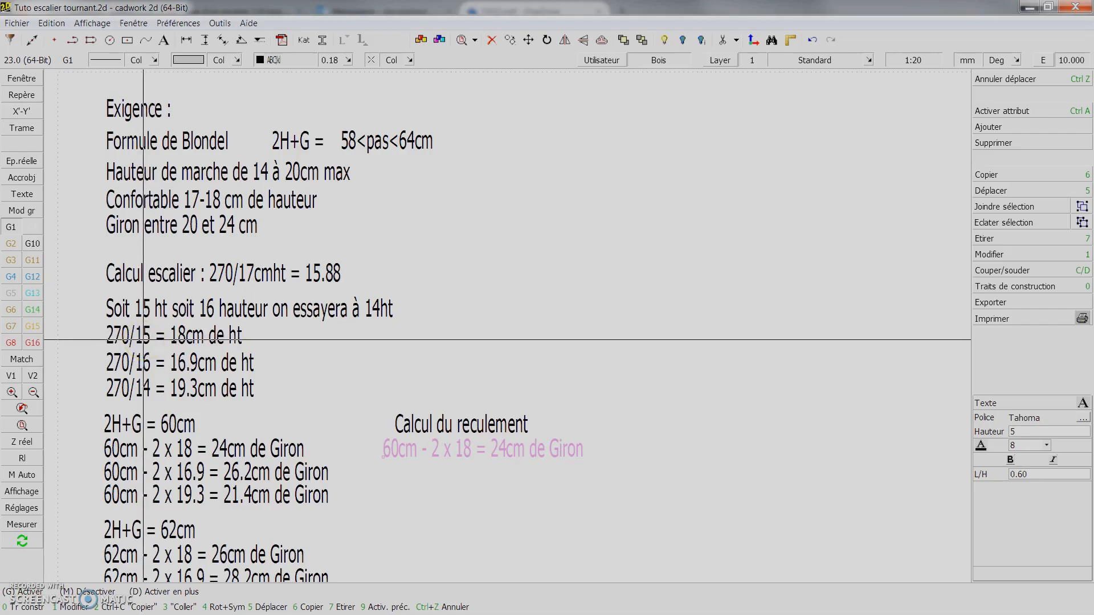
click(384, 456)
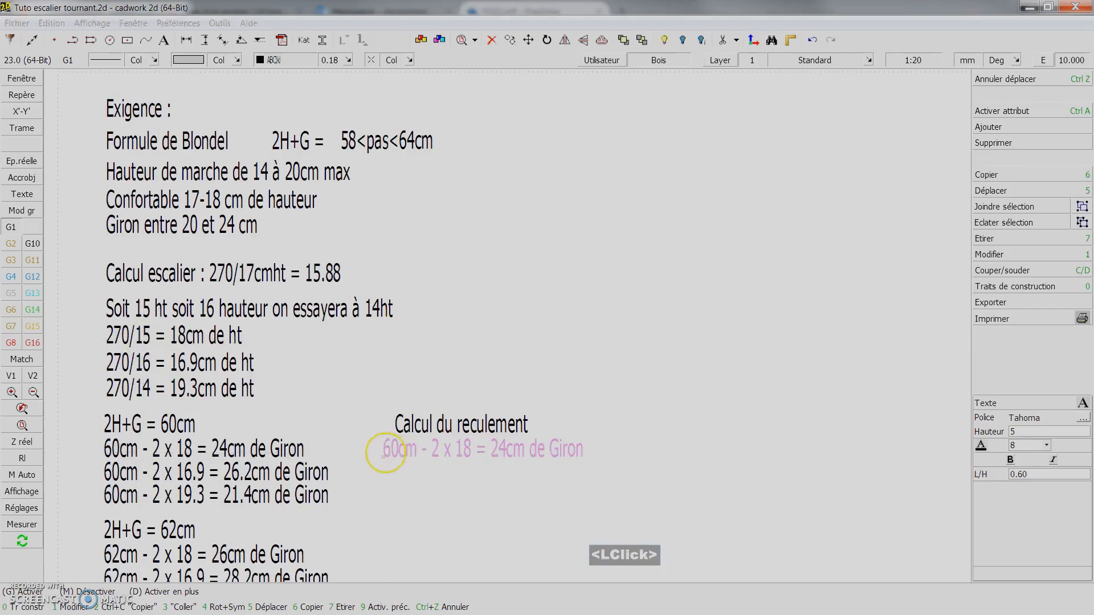
double_click(383, 455)
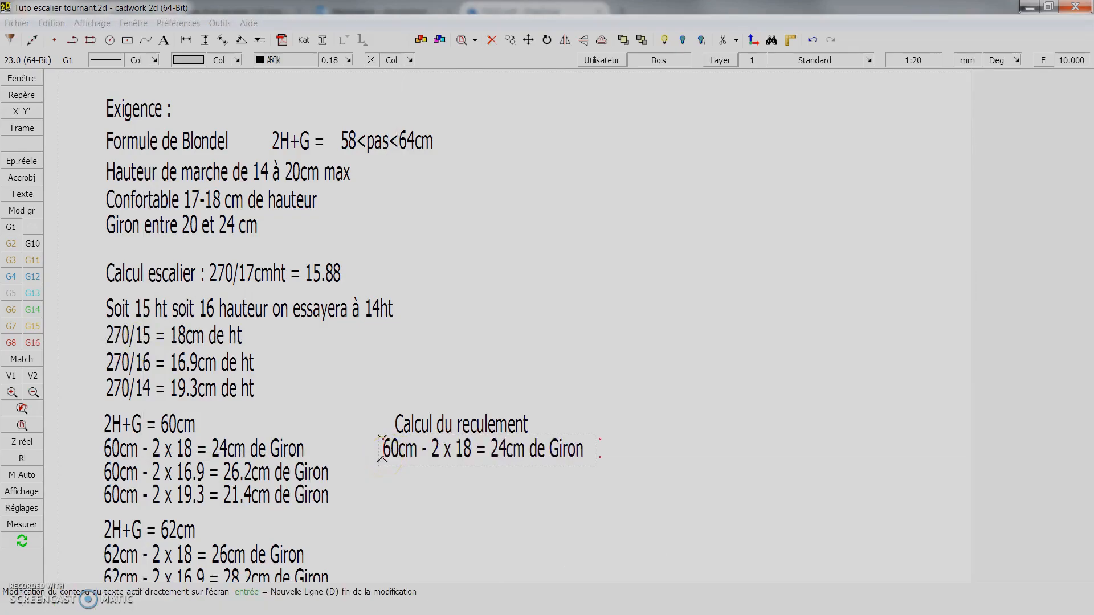
key(Delete)
key(Delete)
key(Delete)
key(Delete)
key(Delete)
key(Delete)
key(Delete)
key(Delete)
key(Delete)
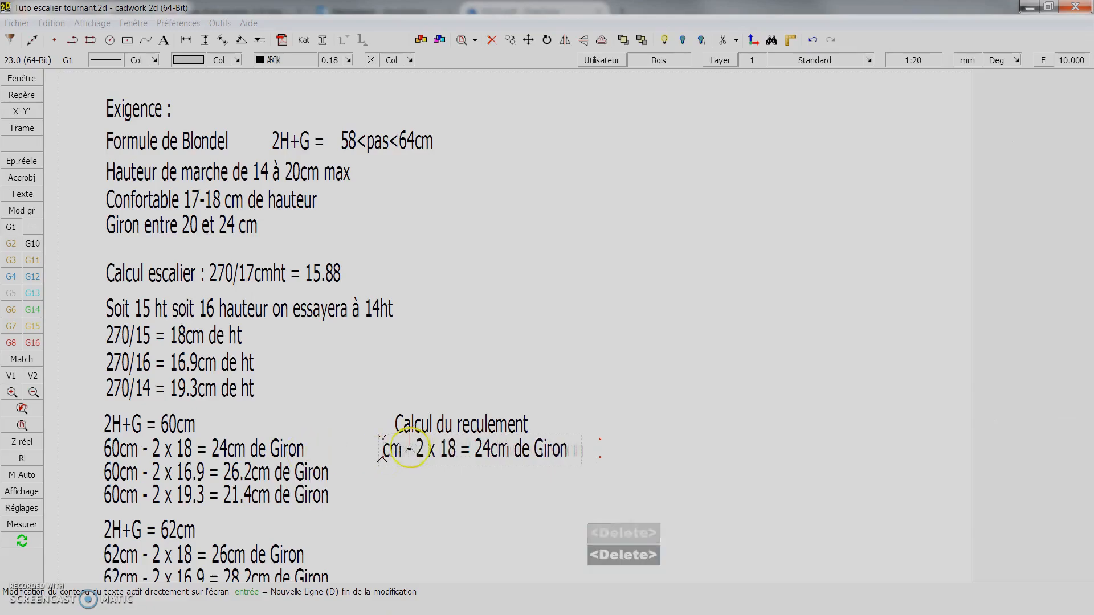
key(Delete)
key(Delete)
key(Delete)
key(Delete)
key(Delete)
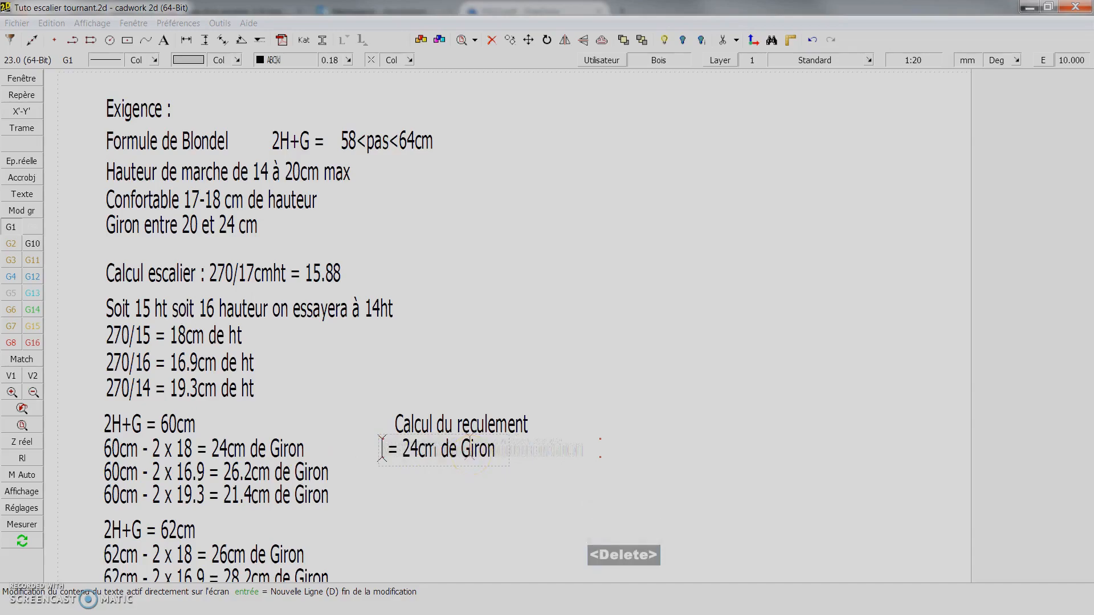
key(Delete)
key(Delete)
text(14)
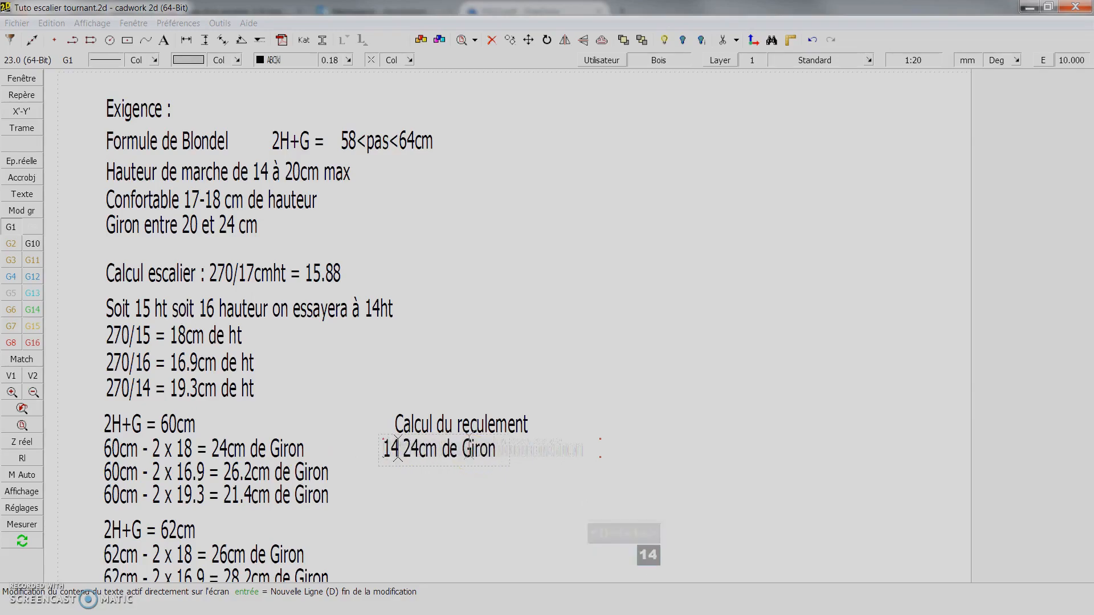
text(x)
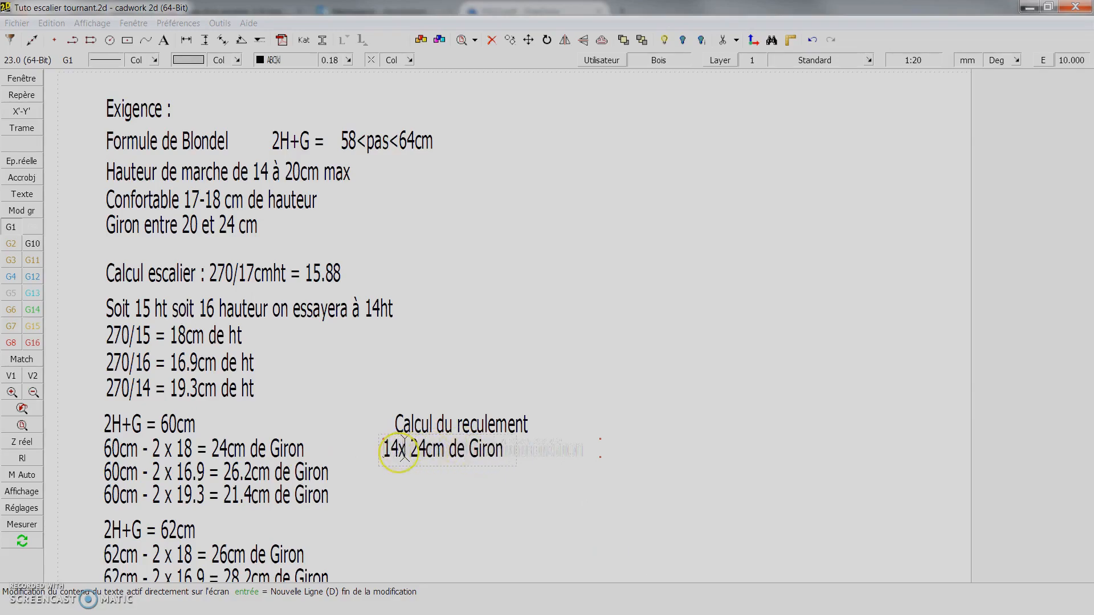
click(433, 450)
right_click(463, 453)
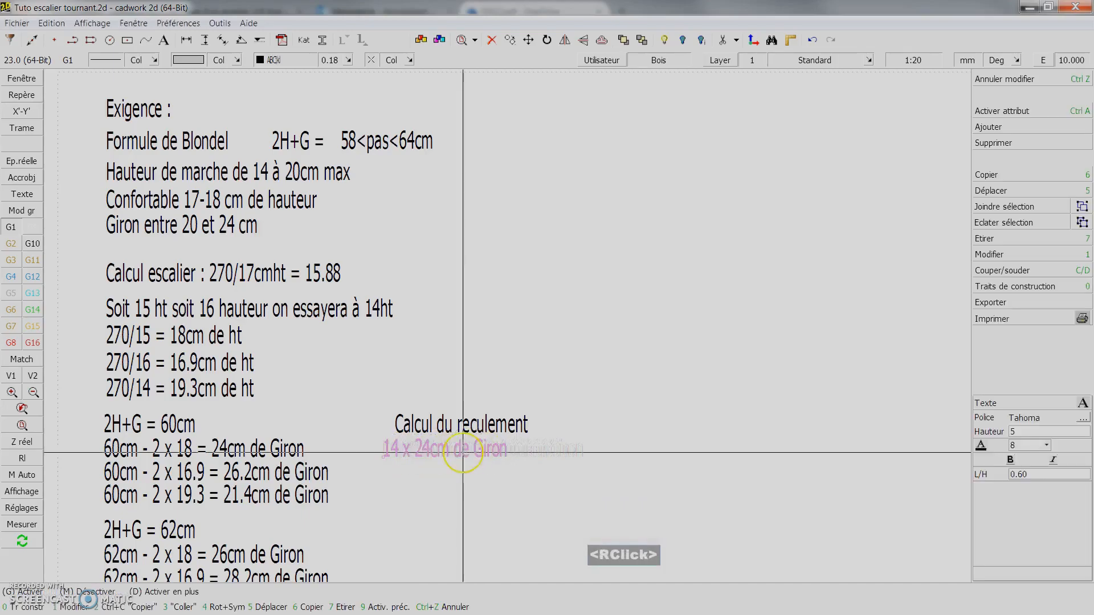
Replace "de Giron" with an equals sign so the line under "Calcul du reculement" reads "14 x 24cm =".
double_click(459, 452)
click(456, 451)
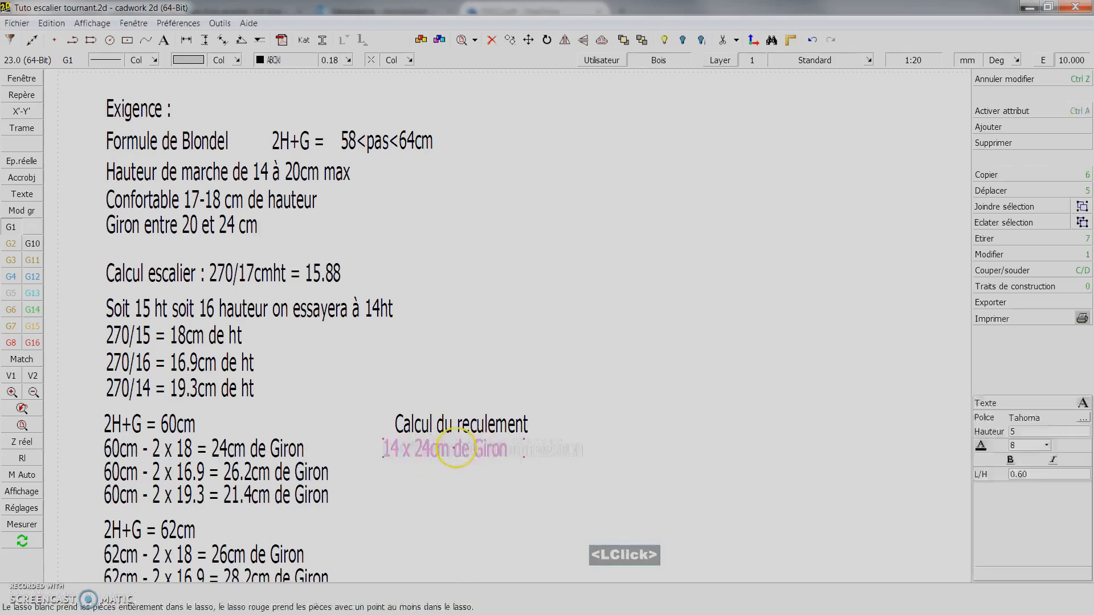
key(Delete)
key(Delete)
key(Delete)
key(Delete)
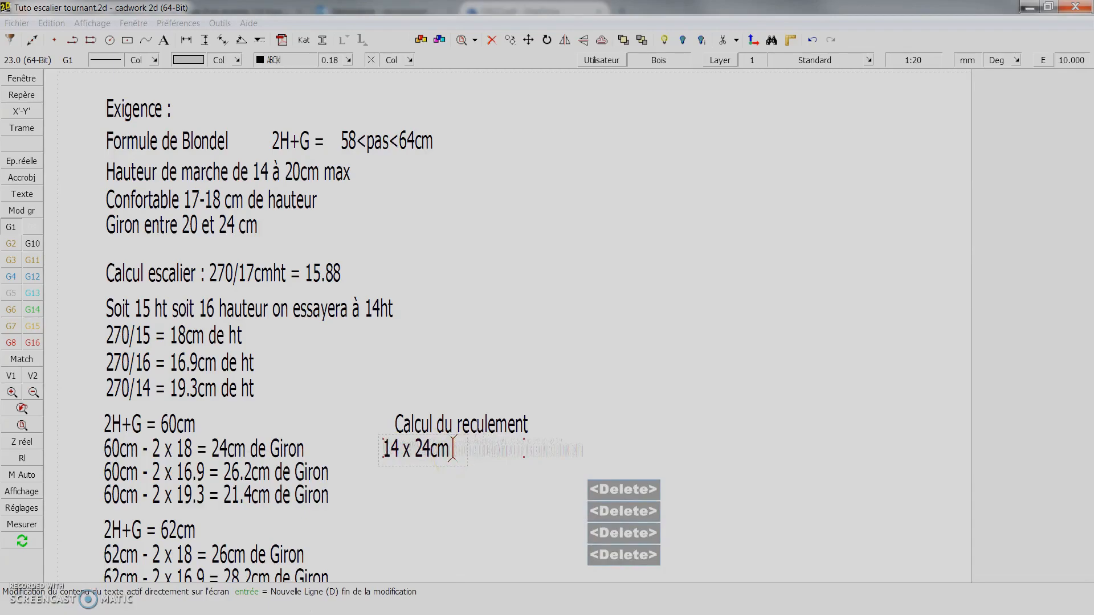
text(=)
right_click(460, 449)
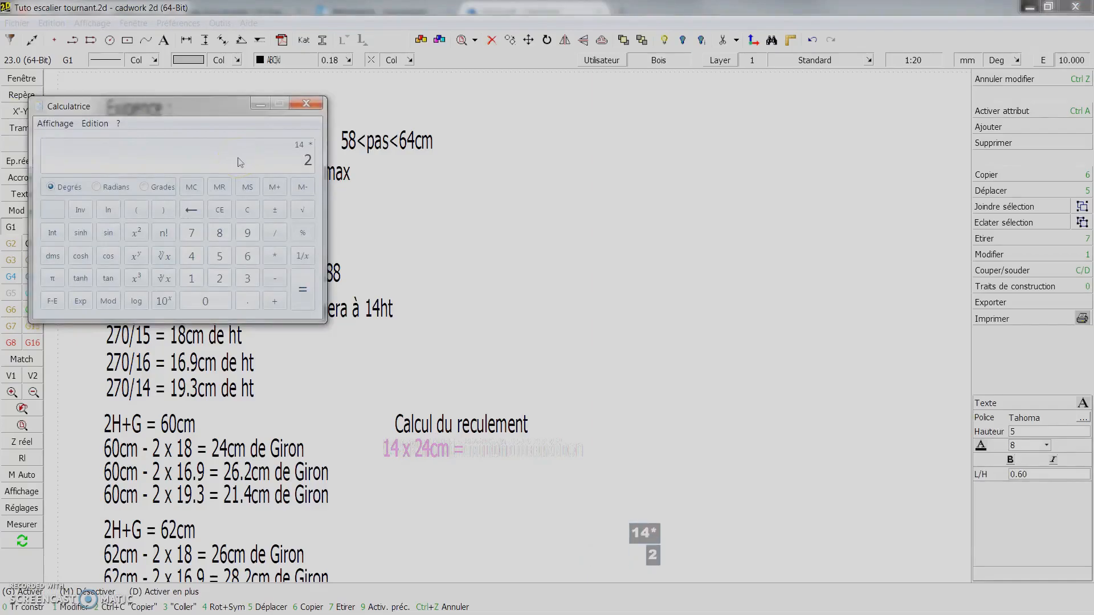
Calculate 14 x 24 in the Calculator and complete the "14 x 24cm =" line with 336cm.
key(Return)
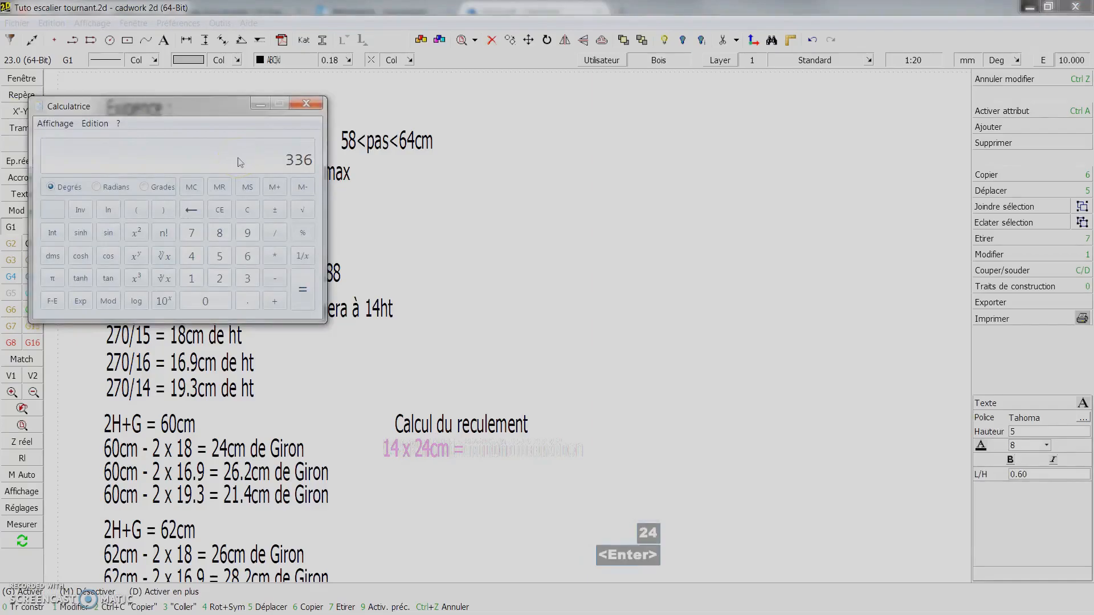
click(450, 462)
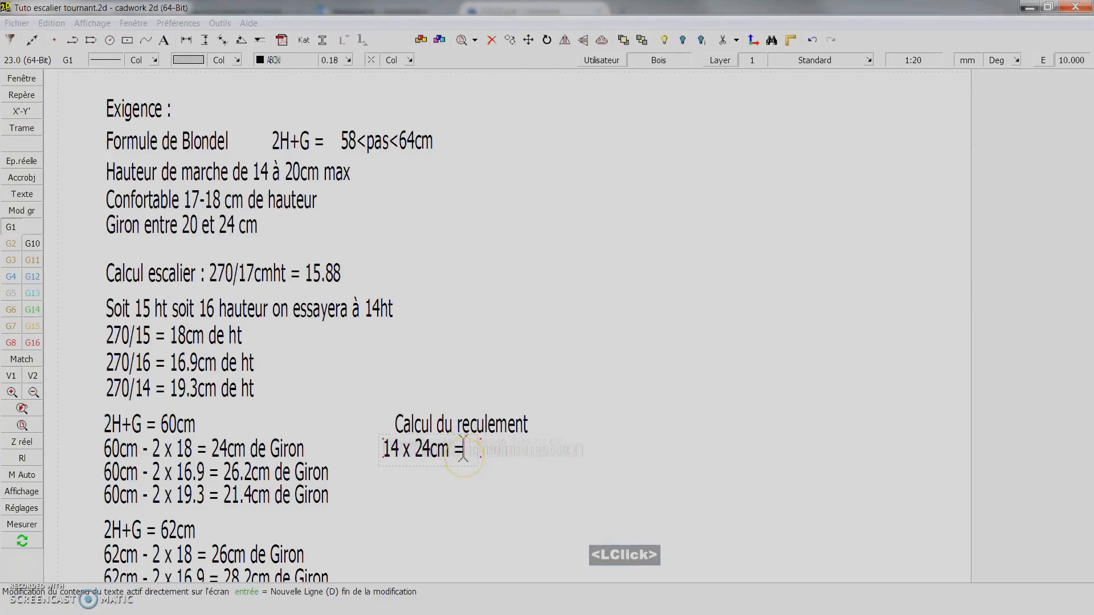
text(6cm)
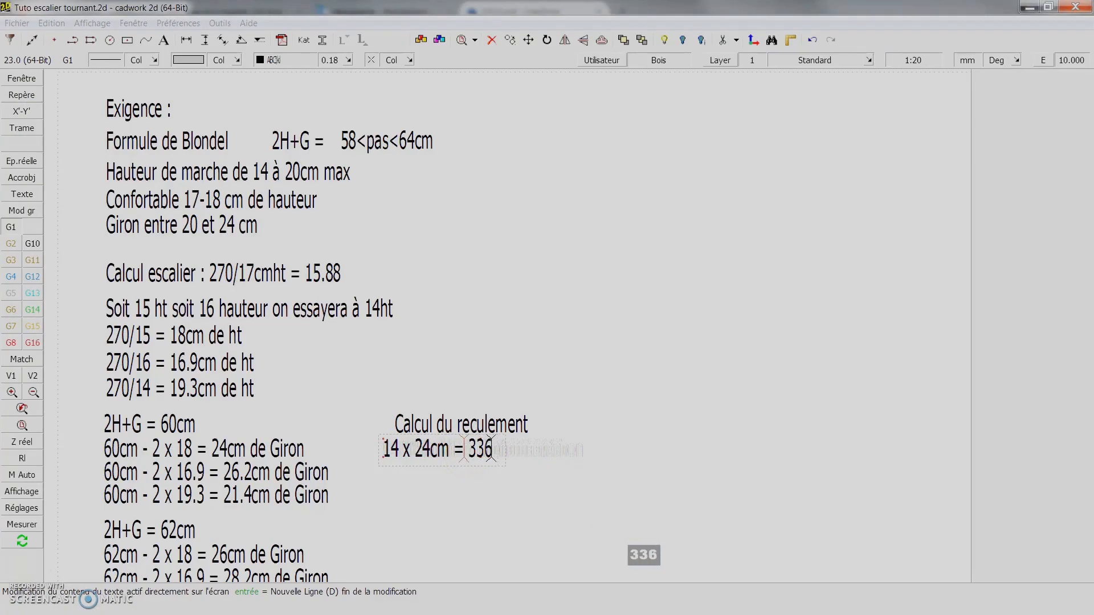
right_click(510, 449)
Copy the "14 x 24cm = 336cm" line vertically twice to make two more lines below it.
scroll(399, 456, up, 2)
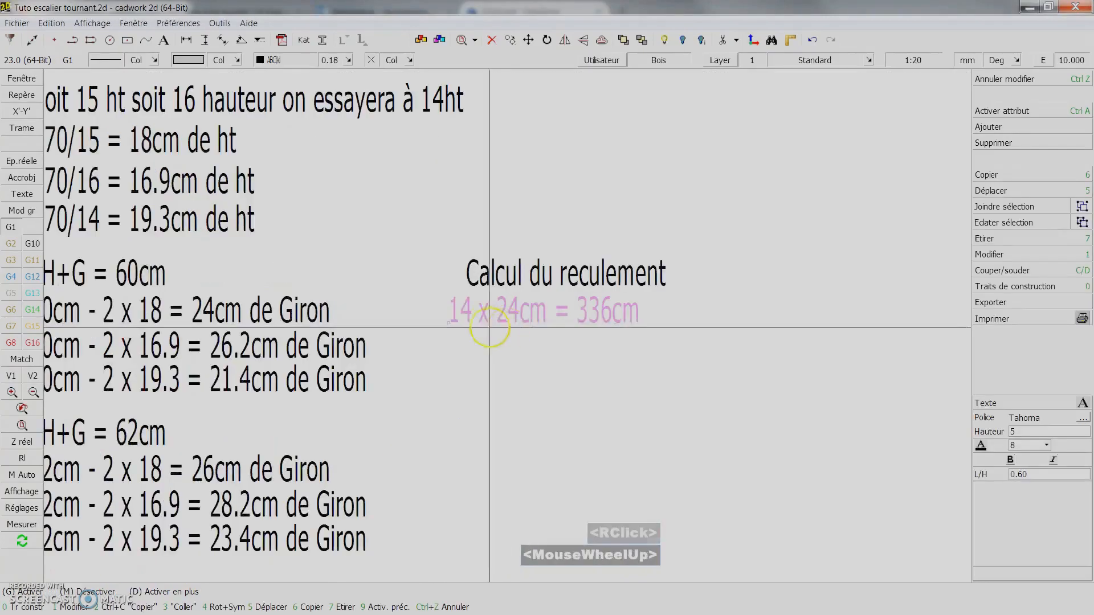
key(6)
key(y)
middle_click(450, 362)
key(y)
middle_click(446, 402)
Change the multiplication in the second line under "Calcul du reculement" to 15 x 26.2cm.
scroll(478, 341, down, 1)
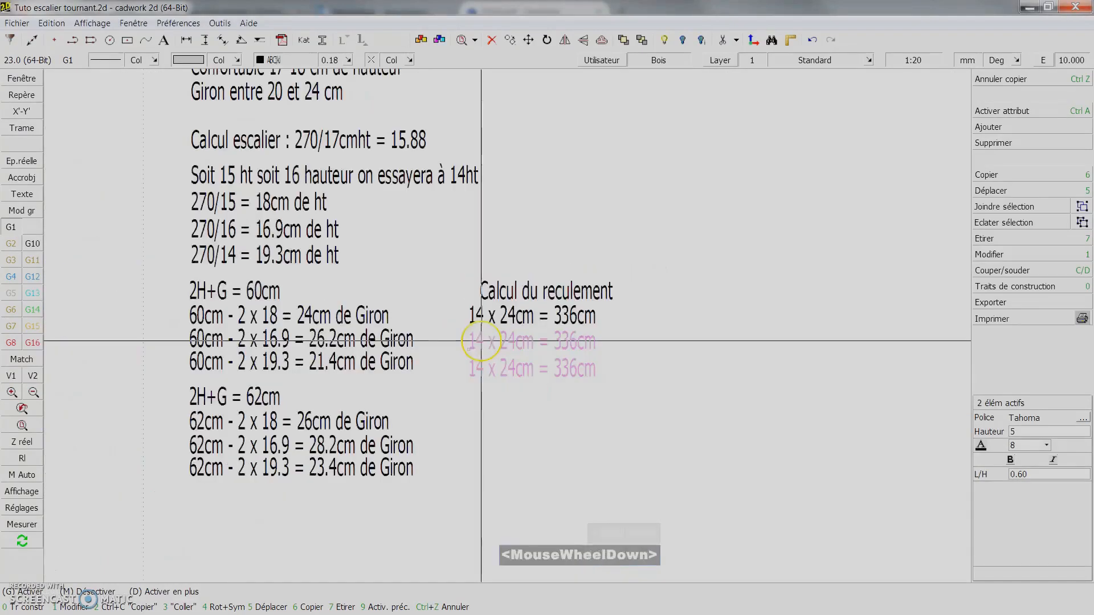
click(483, 348)
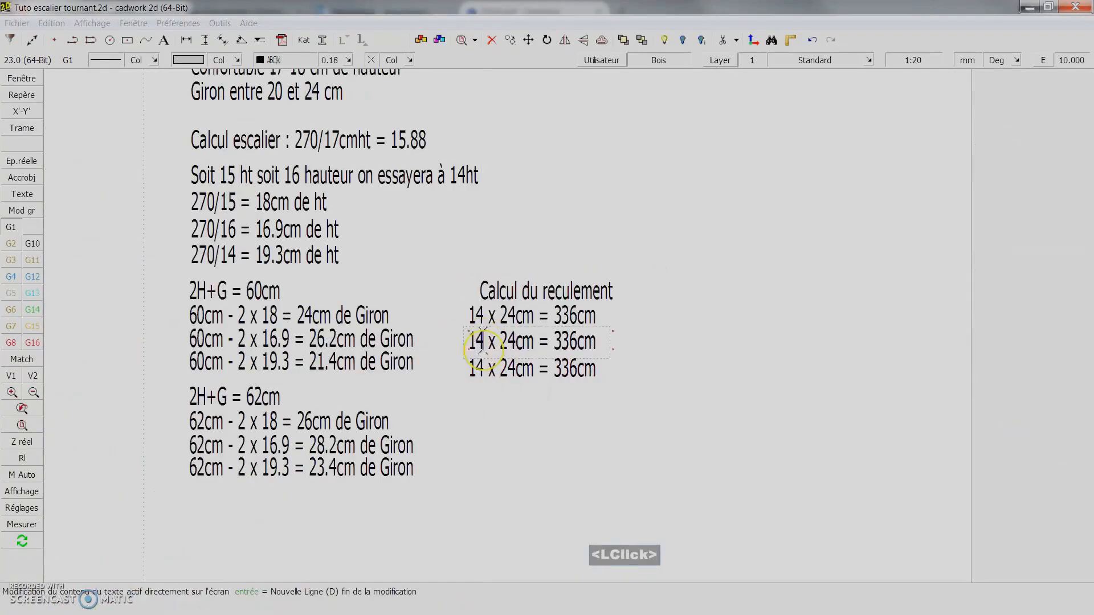
key(BackSpace)
text(5)
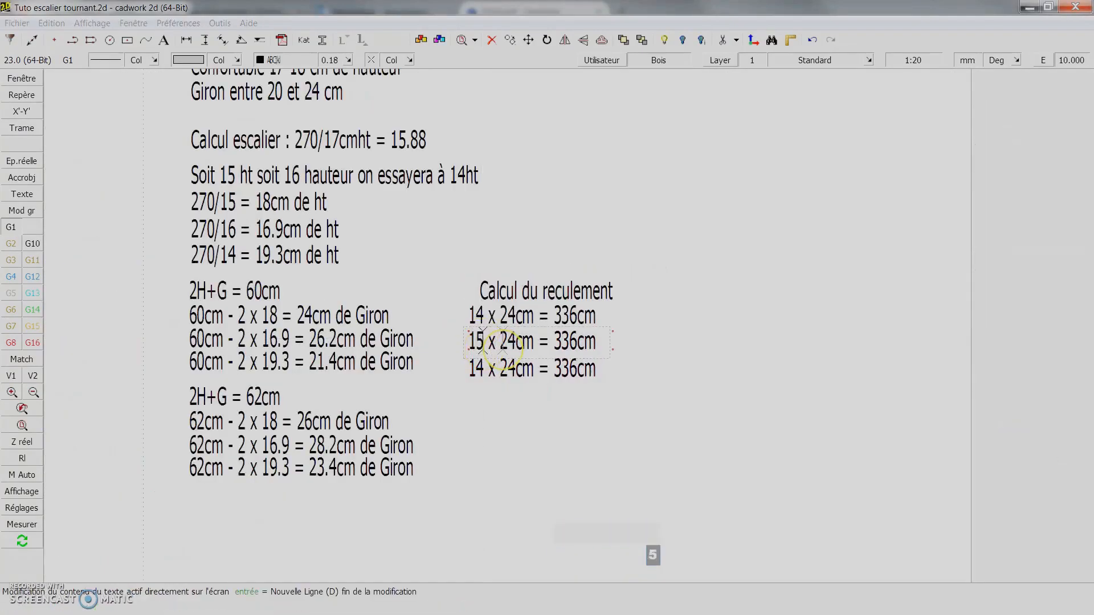
right_click(483, 347)
double_click(514, 345)
key(BackSpace)
text(6.2)
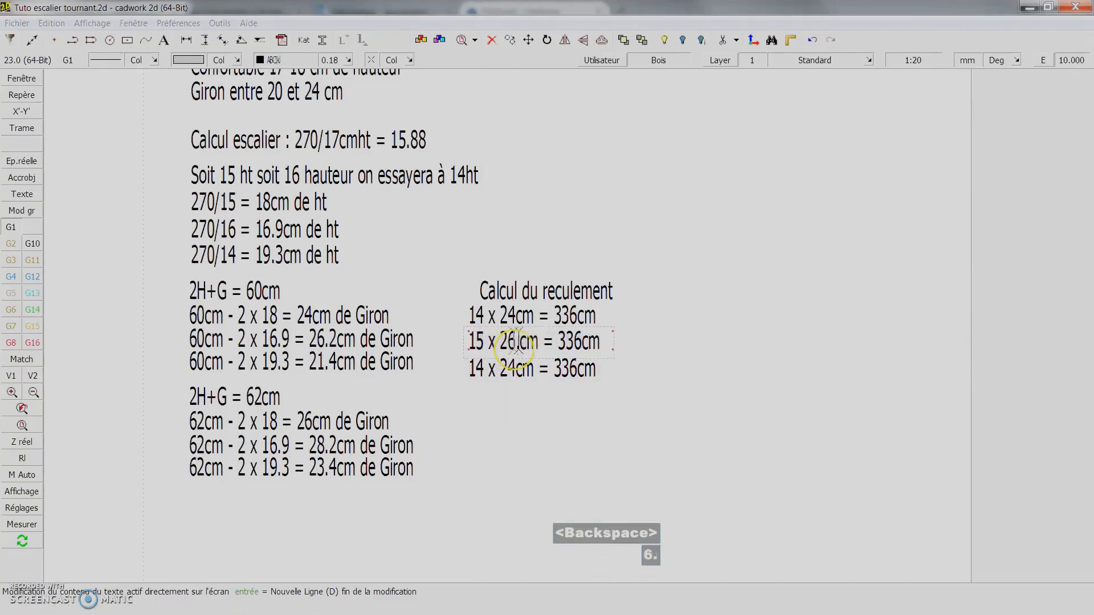
right_click(525, 340)
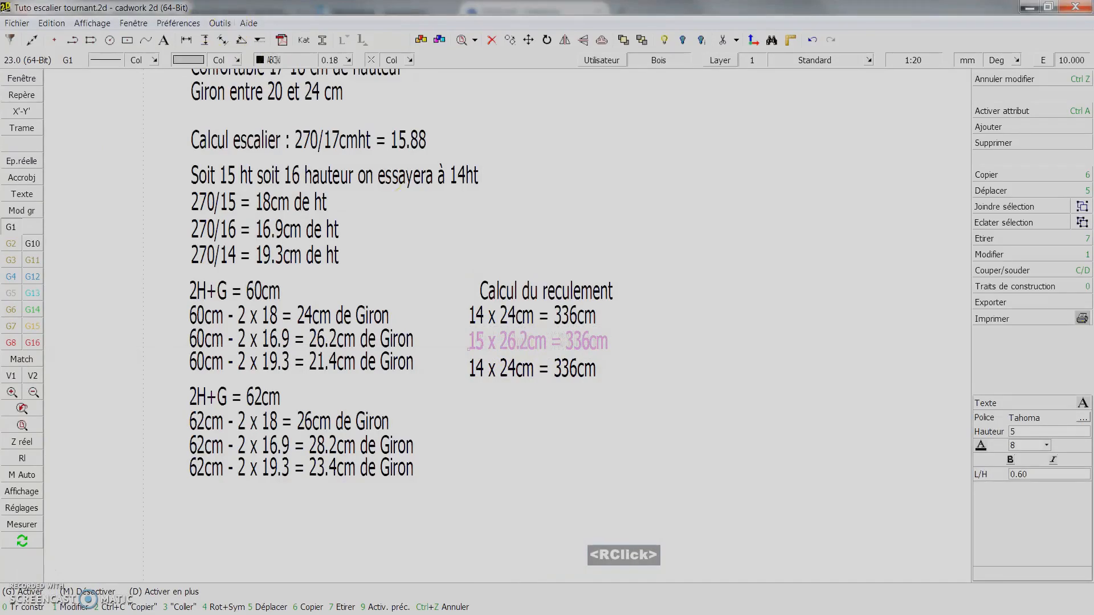
Calculate 15 x 26.2 in the Calculator and set the second reculement line's result to 393cm.
key(alt+Tab)
key(Delete)
text(15*)
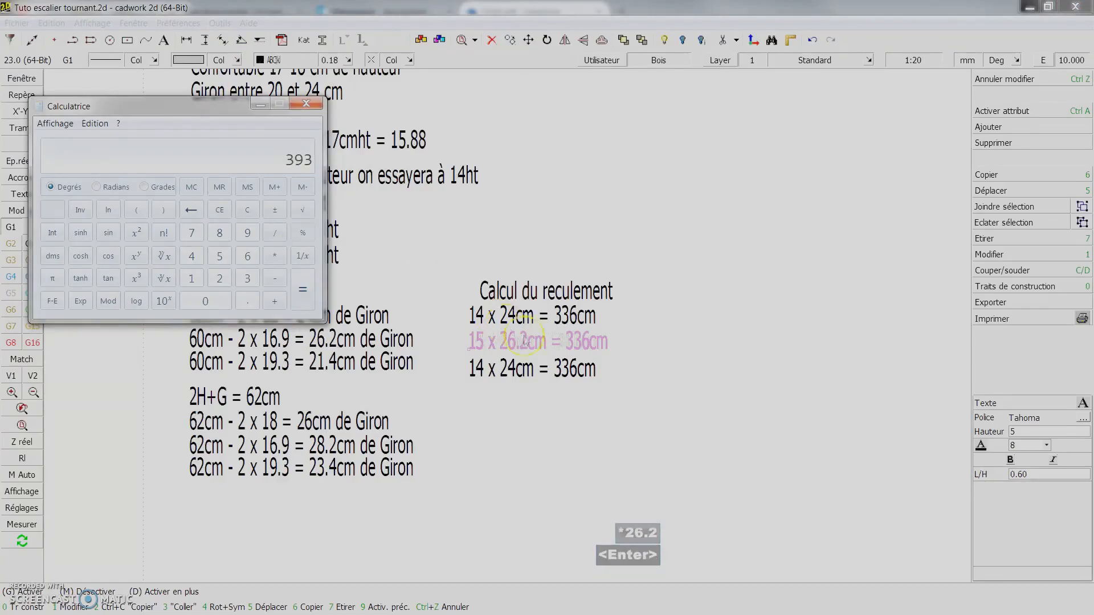
click(506, 329)
double_click(580, 343)
click(580, 346)
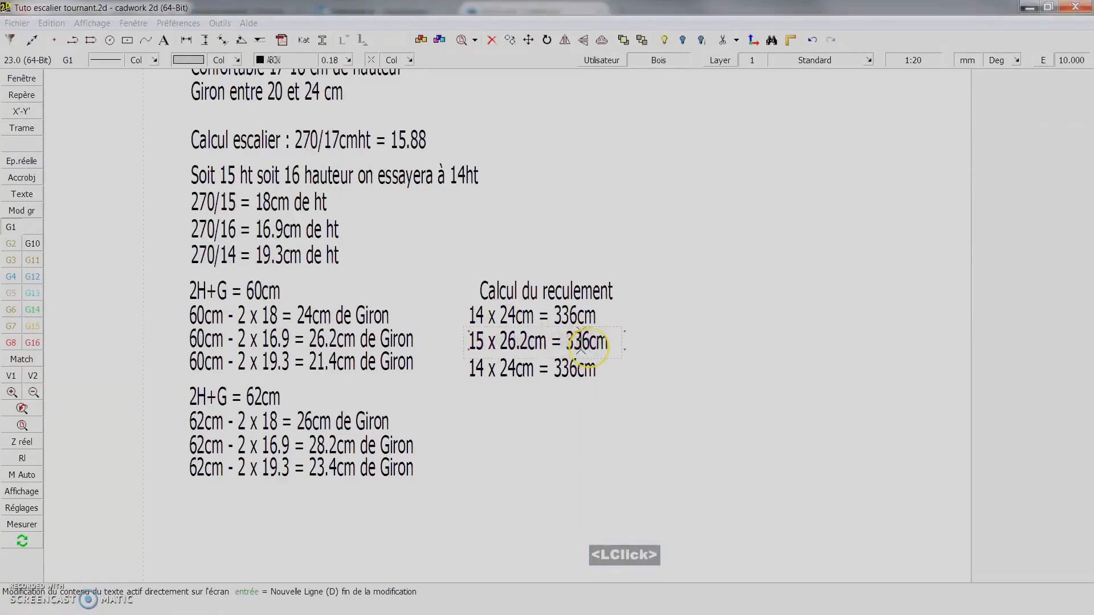
key(BackSpace)
key(BackSpace)
text(93)
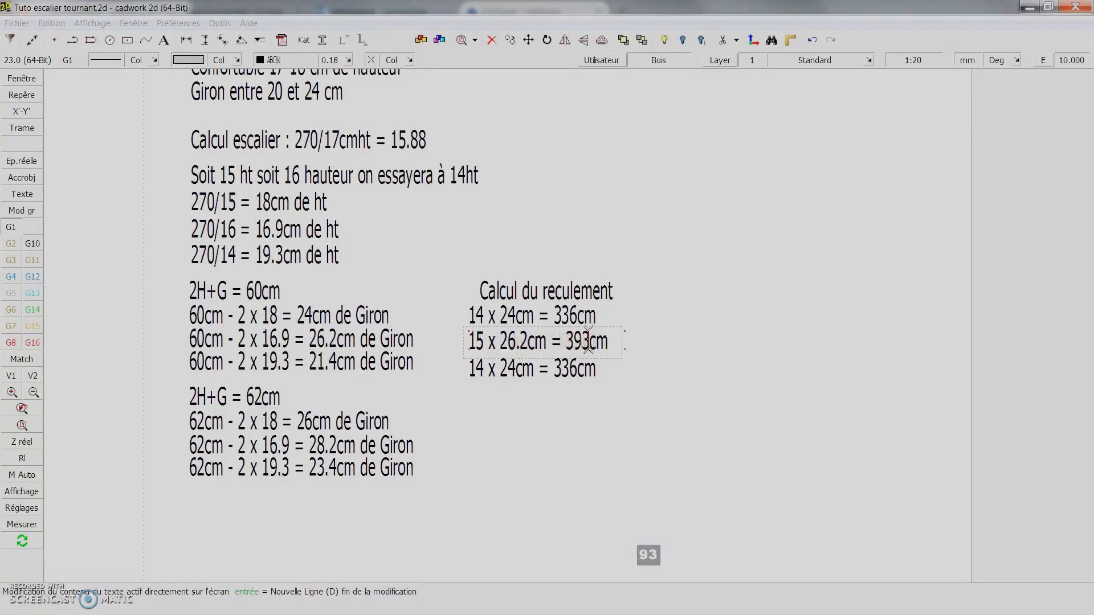
right_click(587, 342)
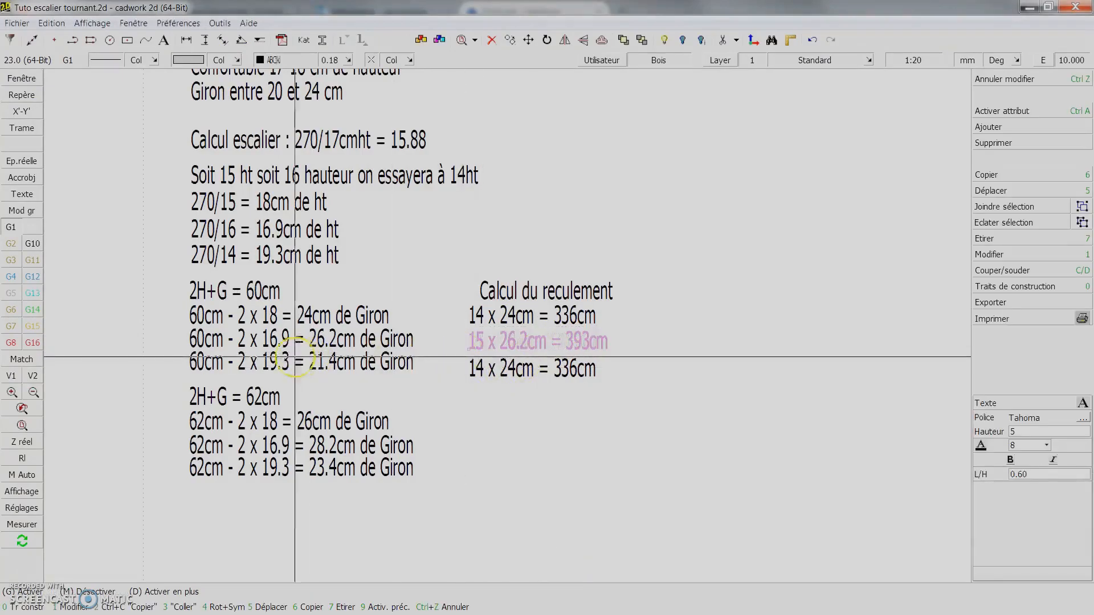
Change the multiplication in the third line under "Calcul du reculement" to 13 x 21.4cm.
click(474, 367)
key(Delete)
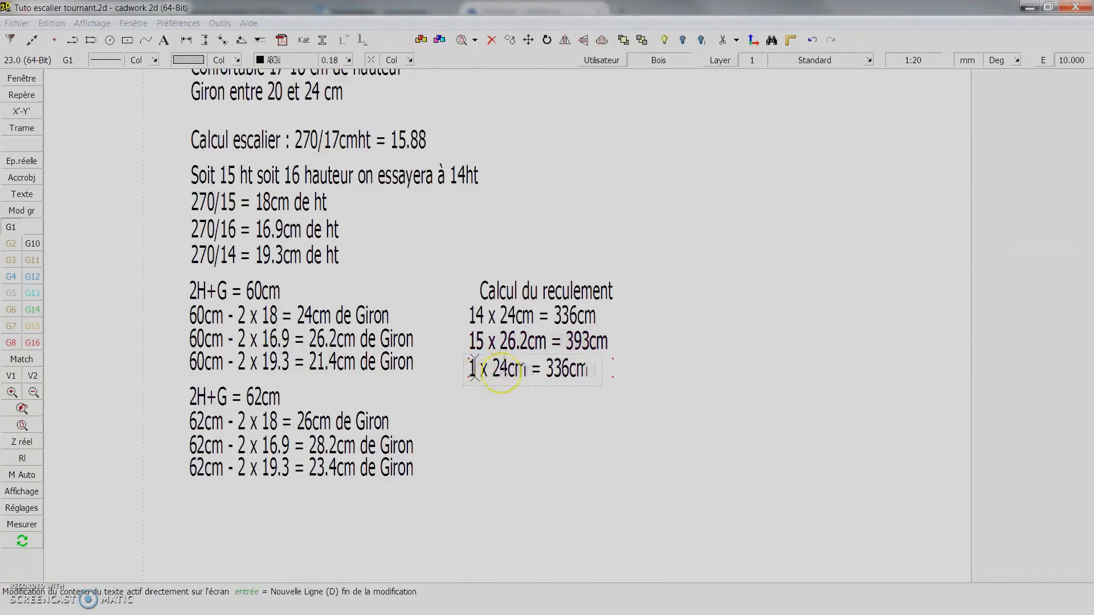
text(3)
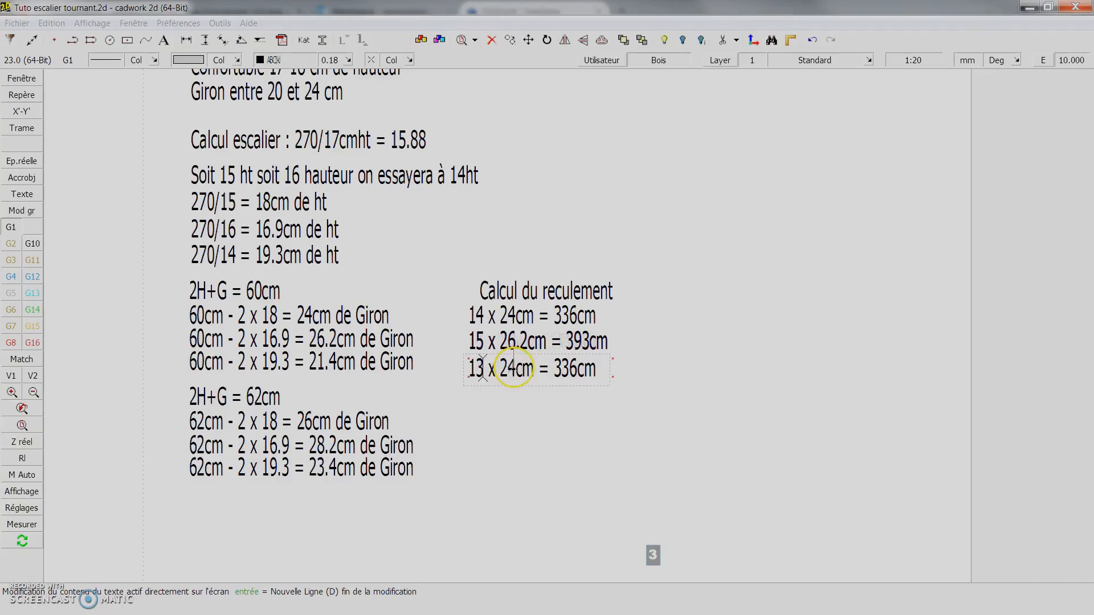
key(BackSpace)
text(21)
key(BackSpace)
key(BackSpace)
text(1.4)
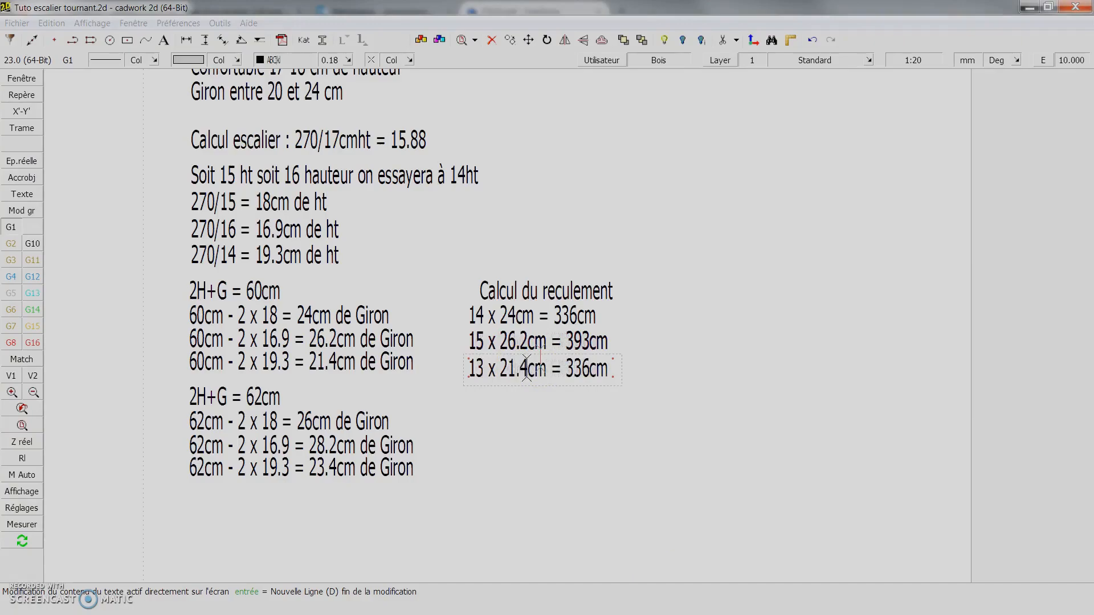
Calculate 13 x 21.4 in the Calculator and set the third reculement line's result to 278.2cm.
right_click(527, 367)
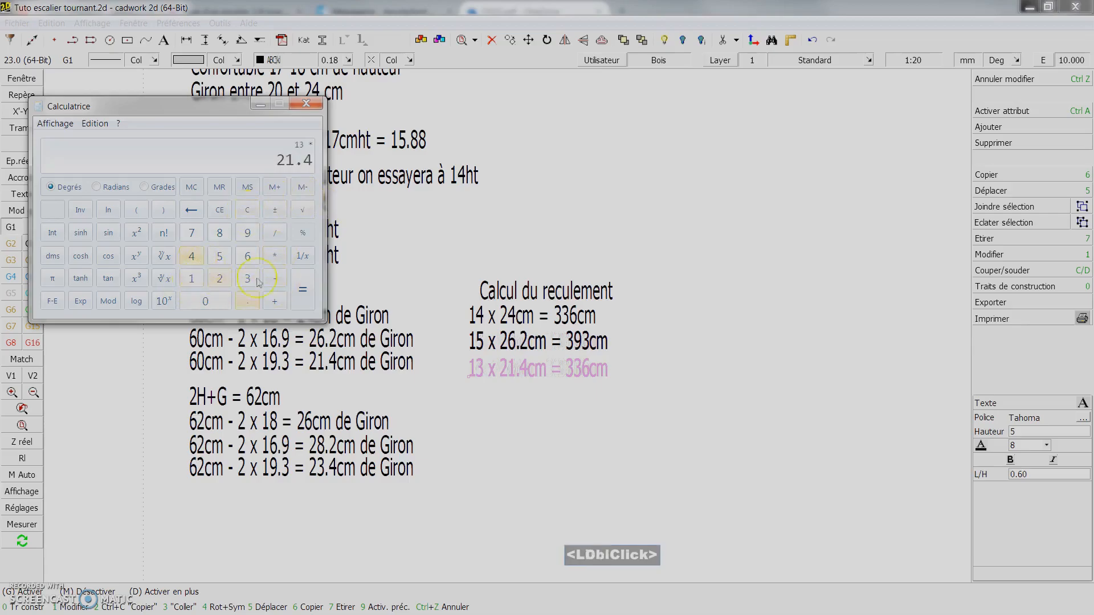
click(575, 381)
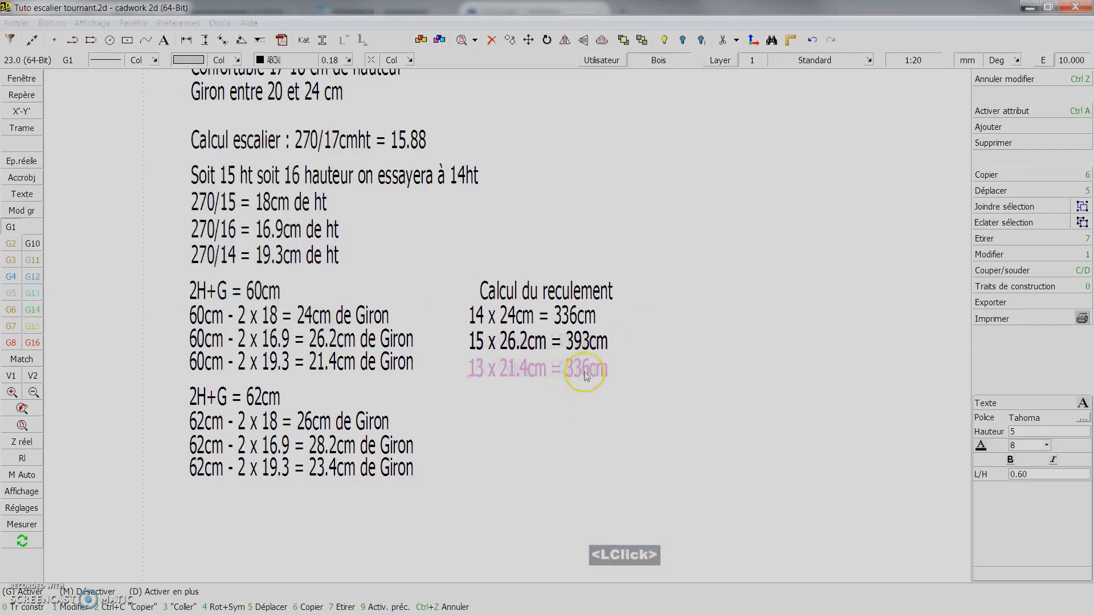
key(BackSpace)
key(BackSpace)
key(BackSpace)
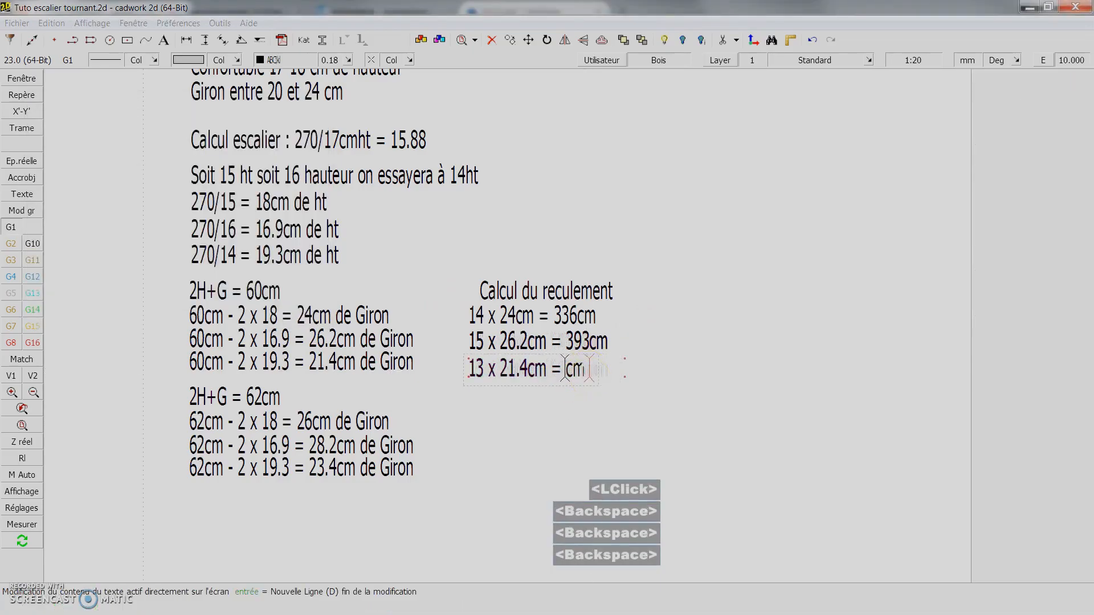
text(278.2)
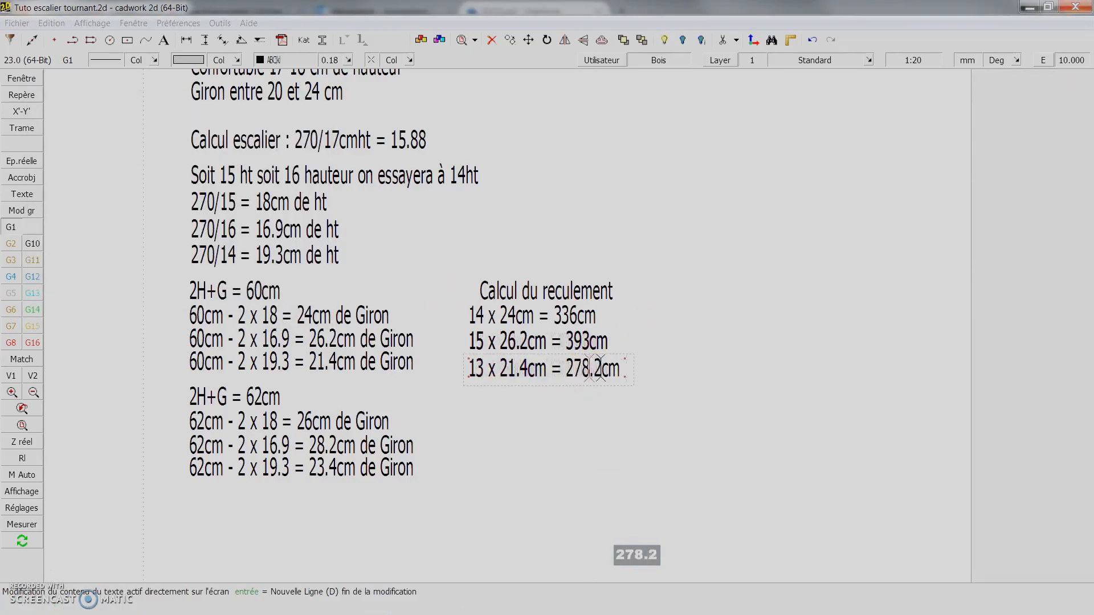
right_click(595, 365)
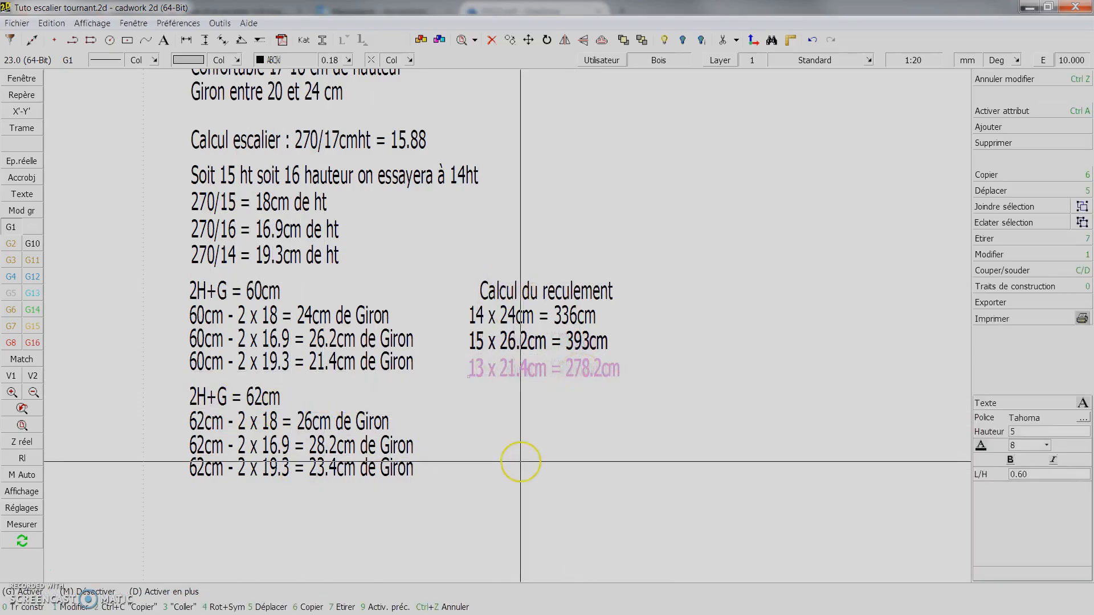
Add the text "AB=" below the limon line of the staircase plan.
scroll(513, 399, down, 2)
scroll(510, 341, up, 1)
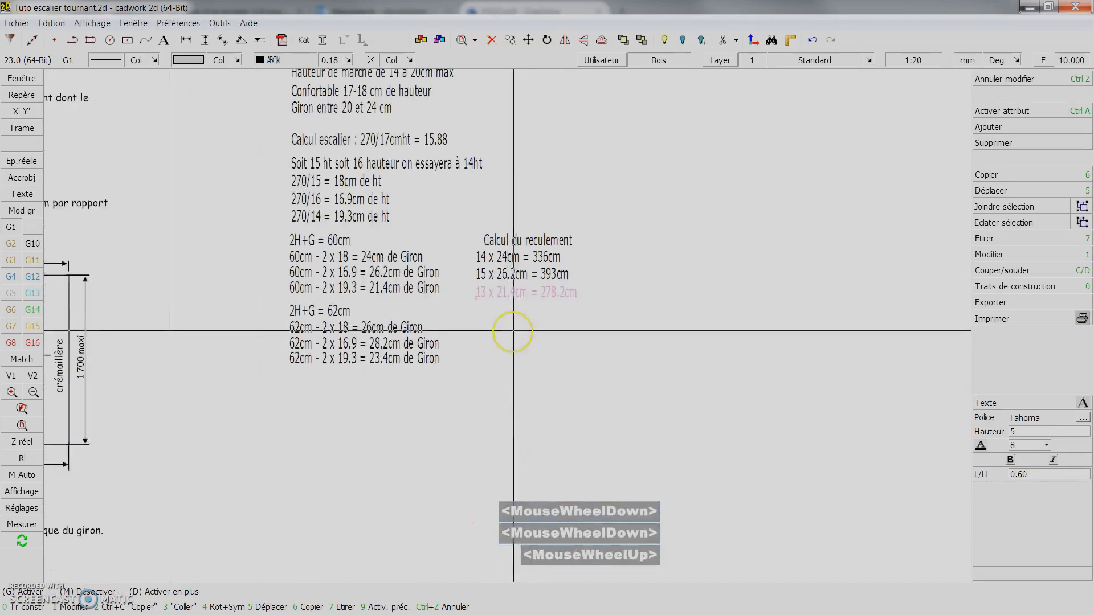
key(Left)
key(Left)
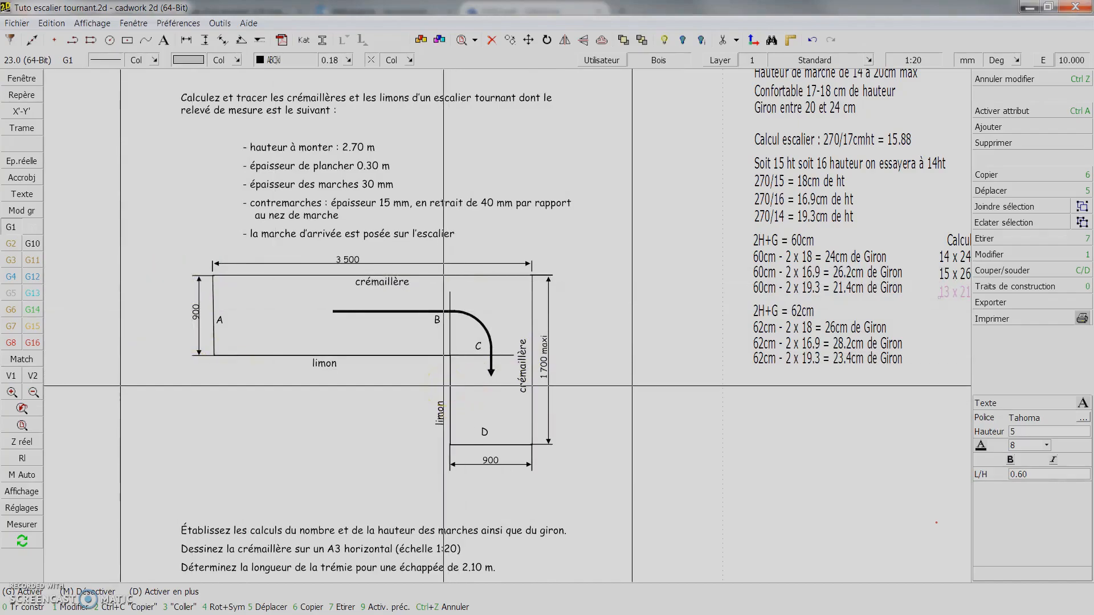
scroll(434, 354, down, 2)
scroll(500, 330, up, 2)
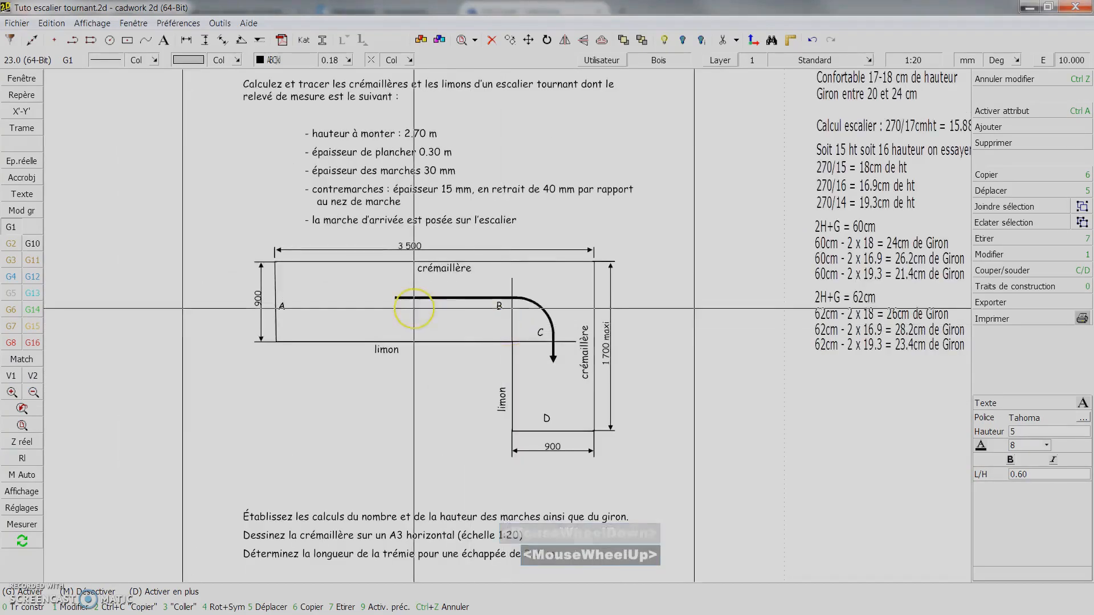
scroll(432, 361, down, 2)
scroll(439, 363, up, 2)
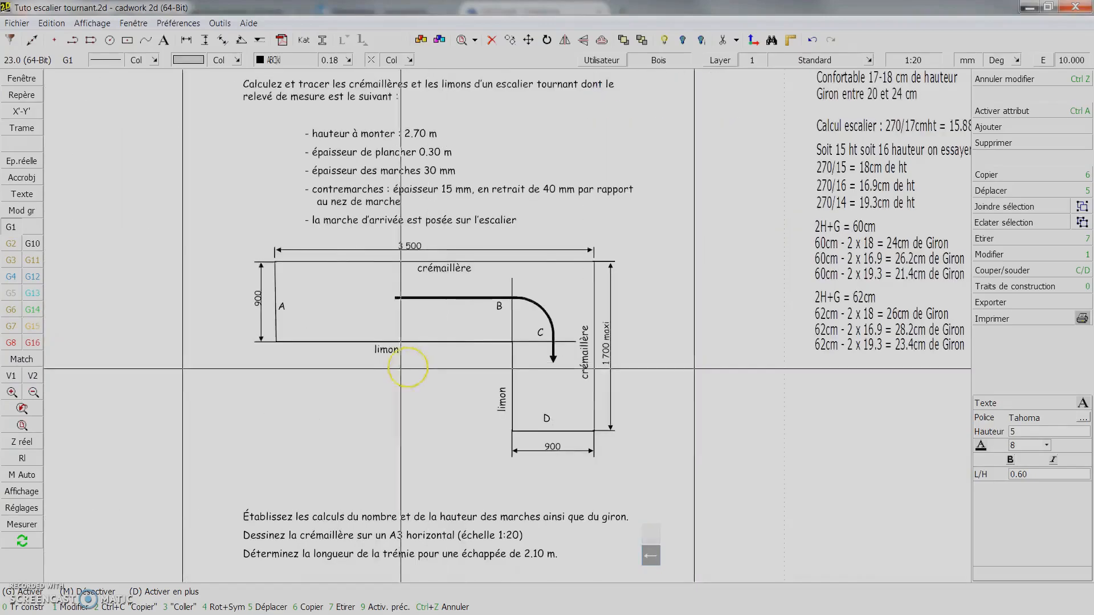
right_click(317, 435)
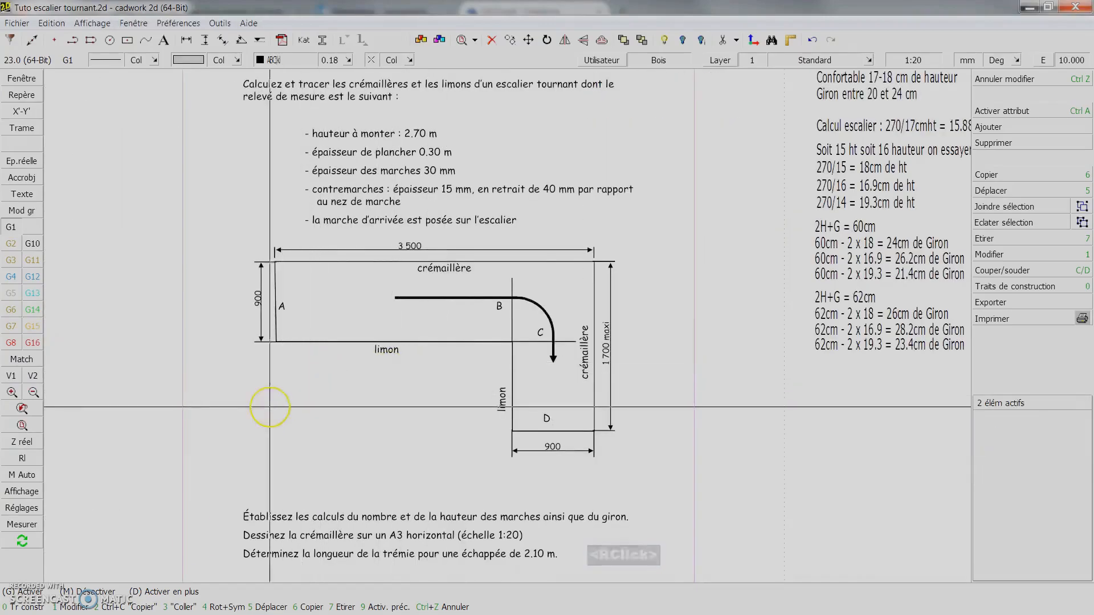
double_click(266, 390)
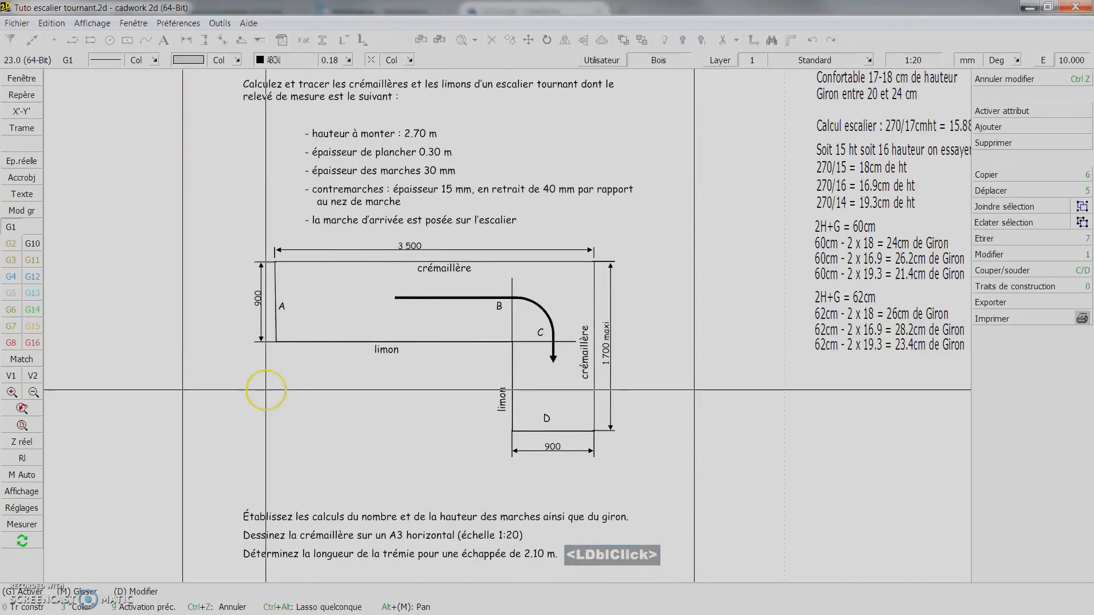
middle_click(276, 393)
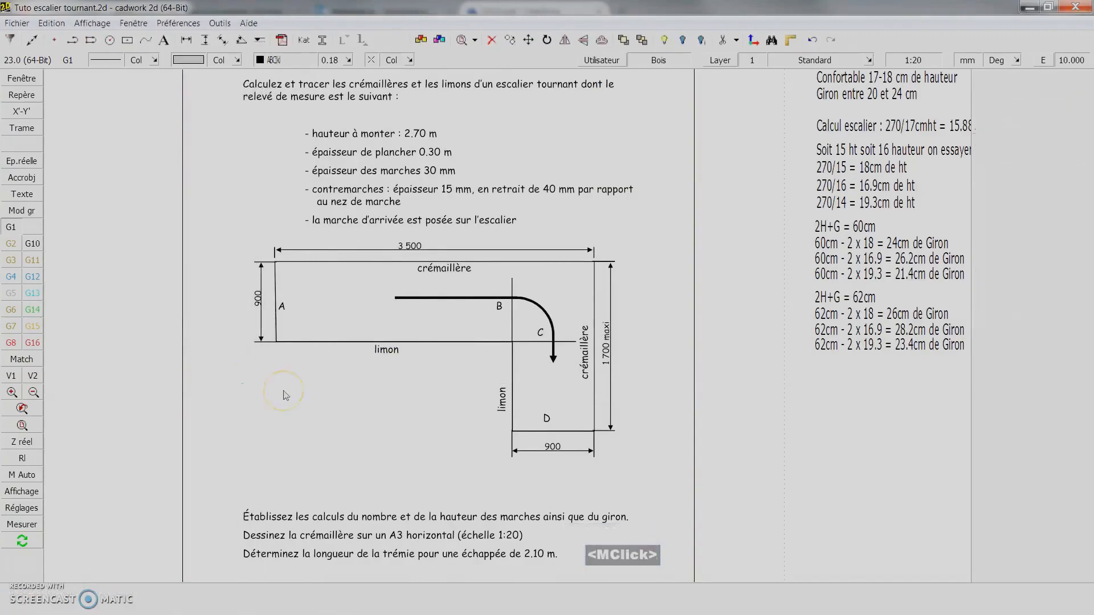
key(a)
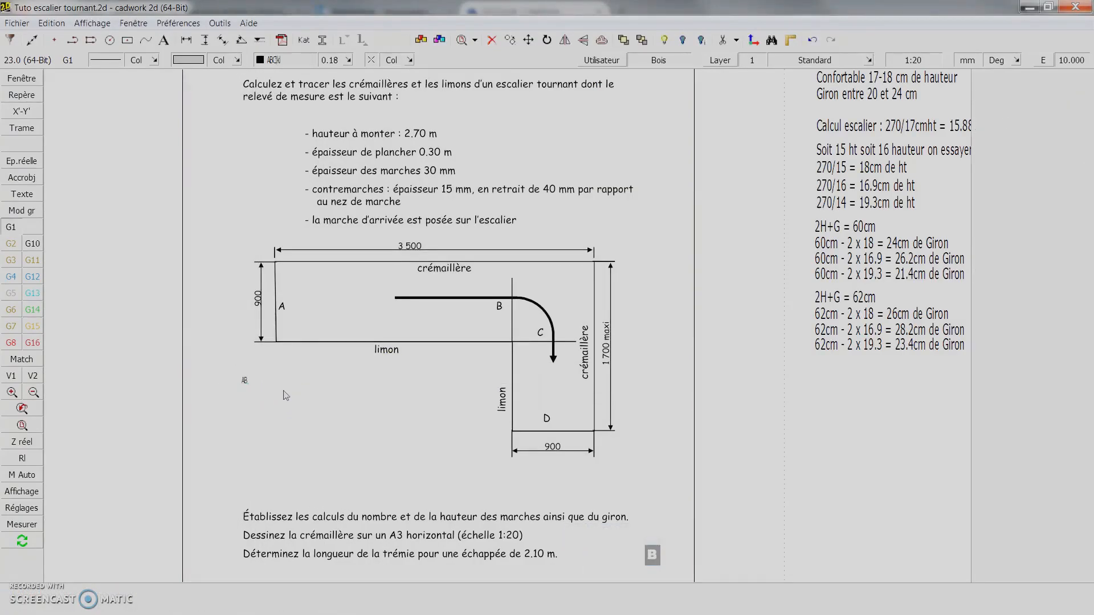
right_click(283, 391)
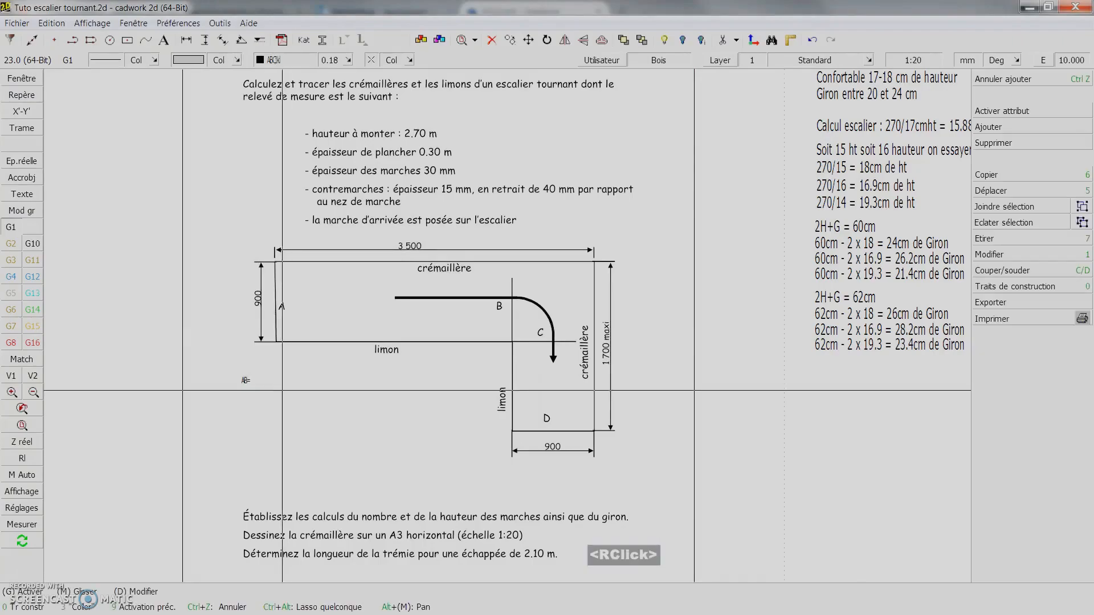
Set the text height of the "AB=" line to 5.
click(247, 382)
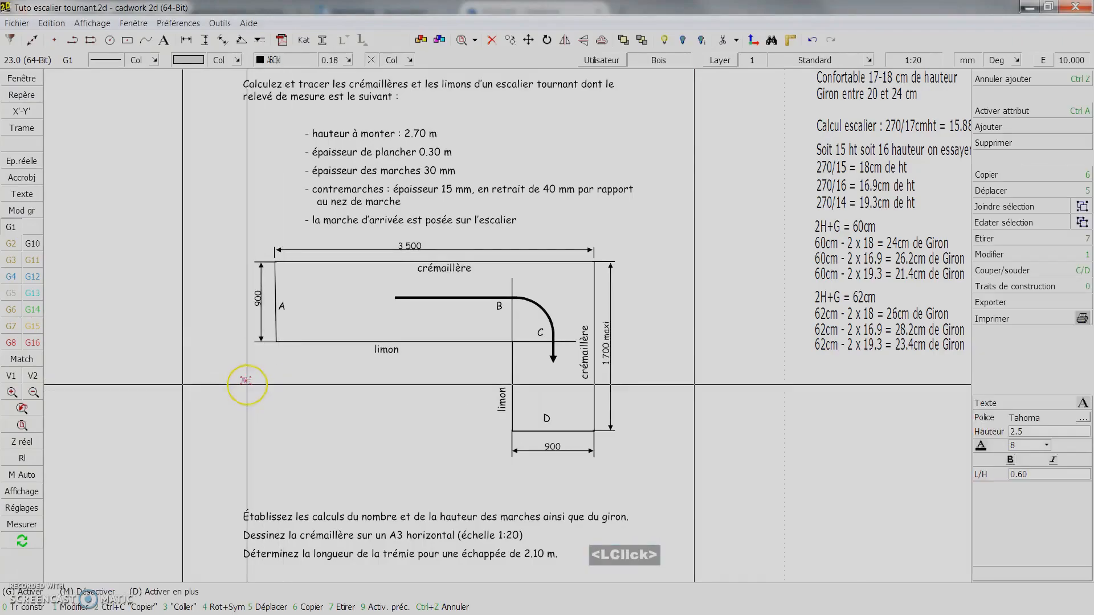
click(1040, 432)
text(5)
click(334, 393)
Extend the "AB=" text with the subtraction 350 -90.
click(259, 381)
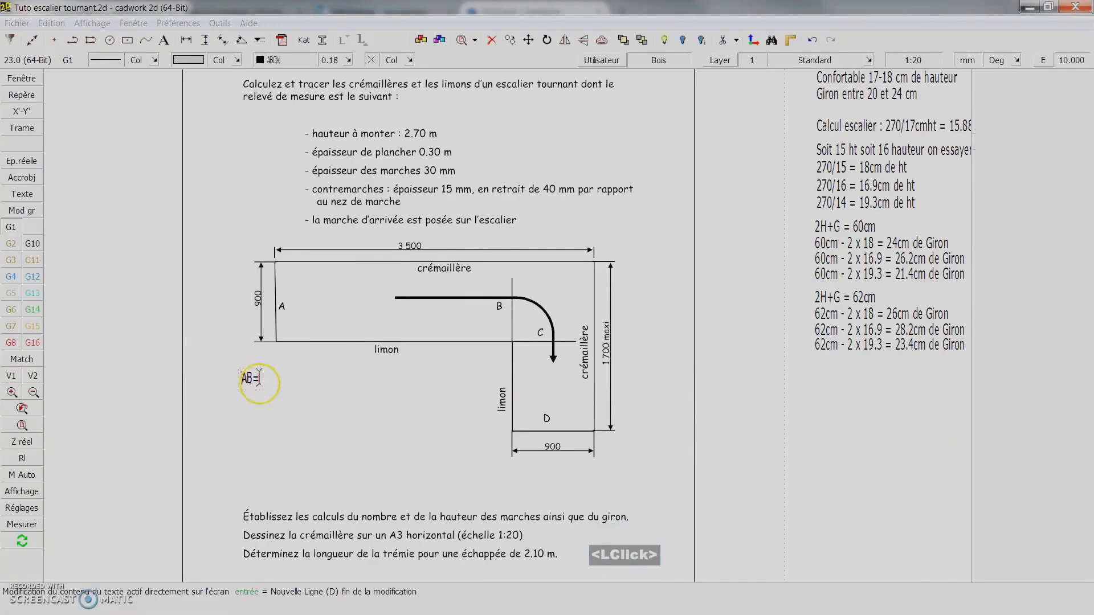
text(3500 -900)
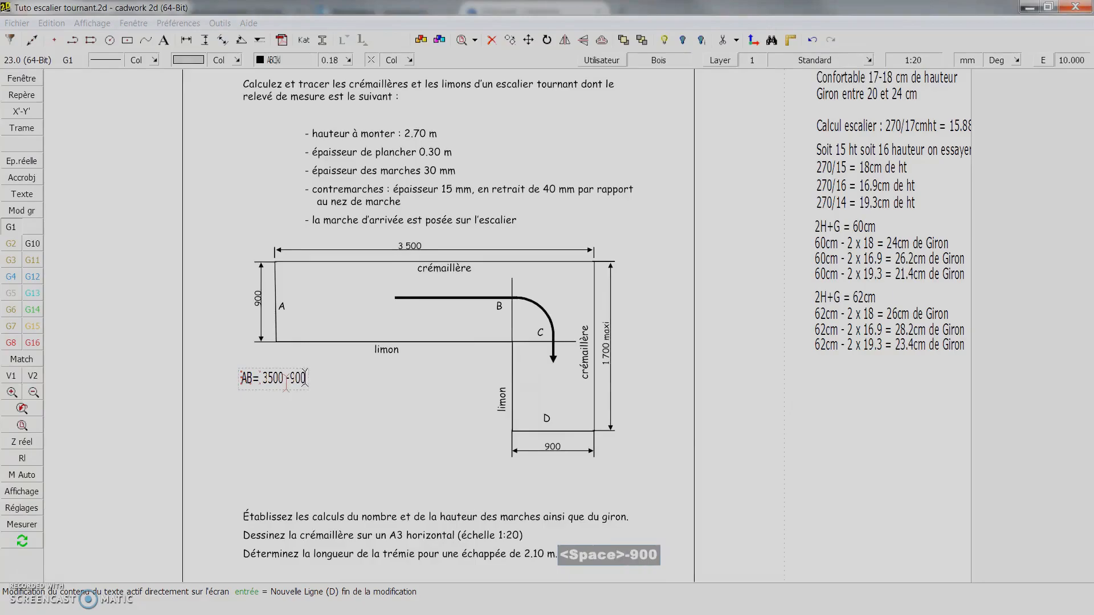
key(BackSpace)
key(BackSpace)
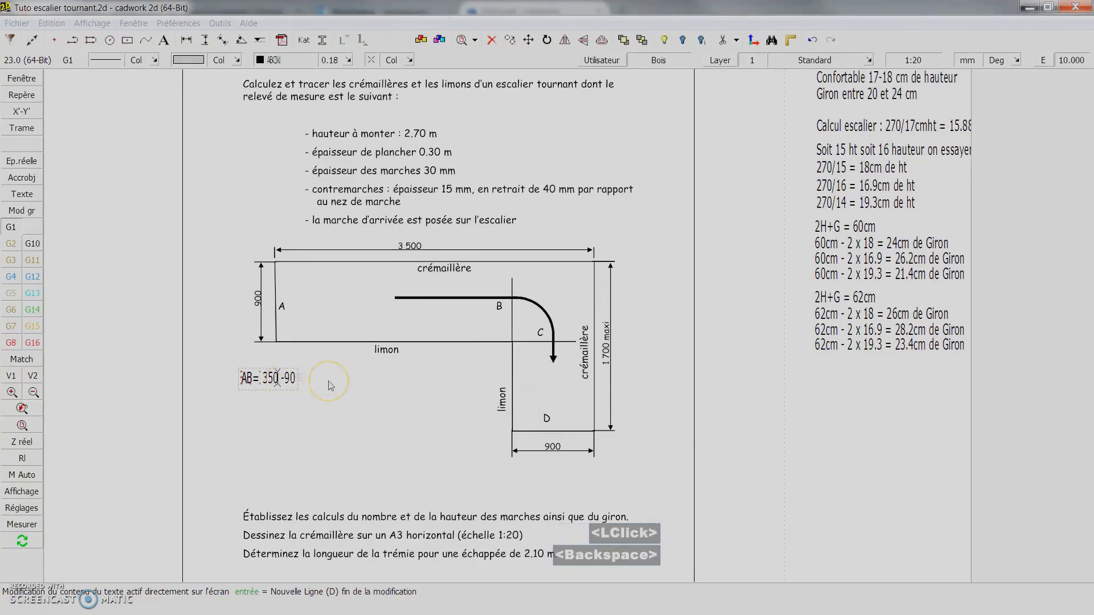
right_click(330, 384)
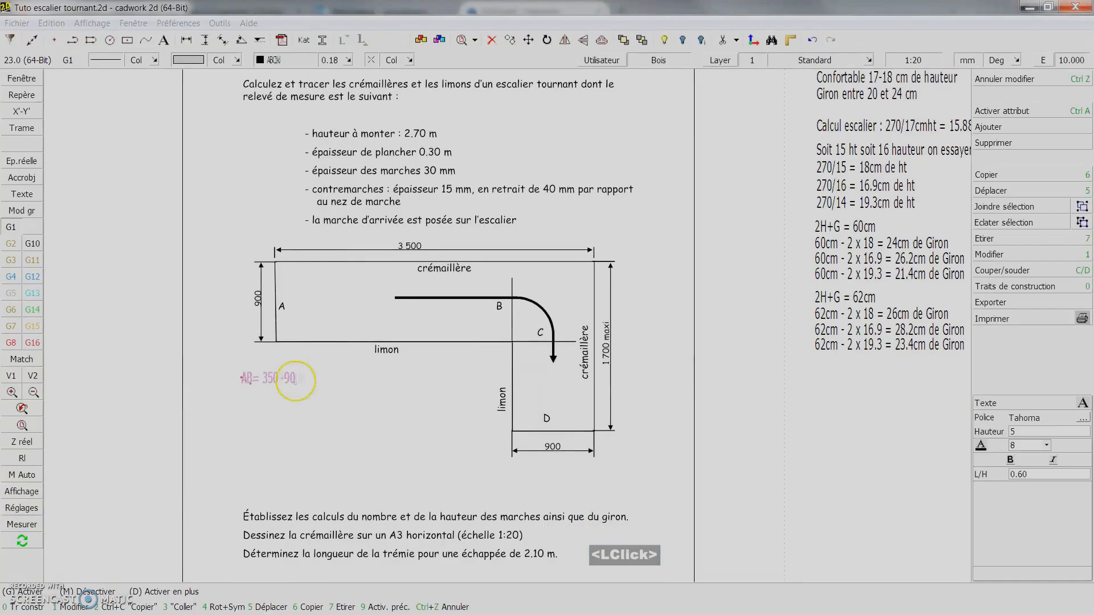
Complete the AB line with "= 260cm" after the subtraction.
click(295, 381)
key(space)
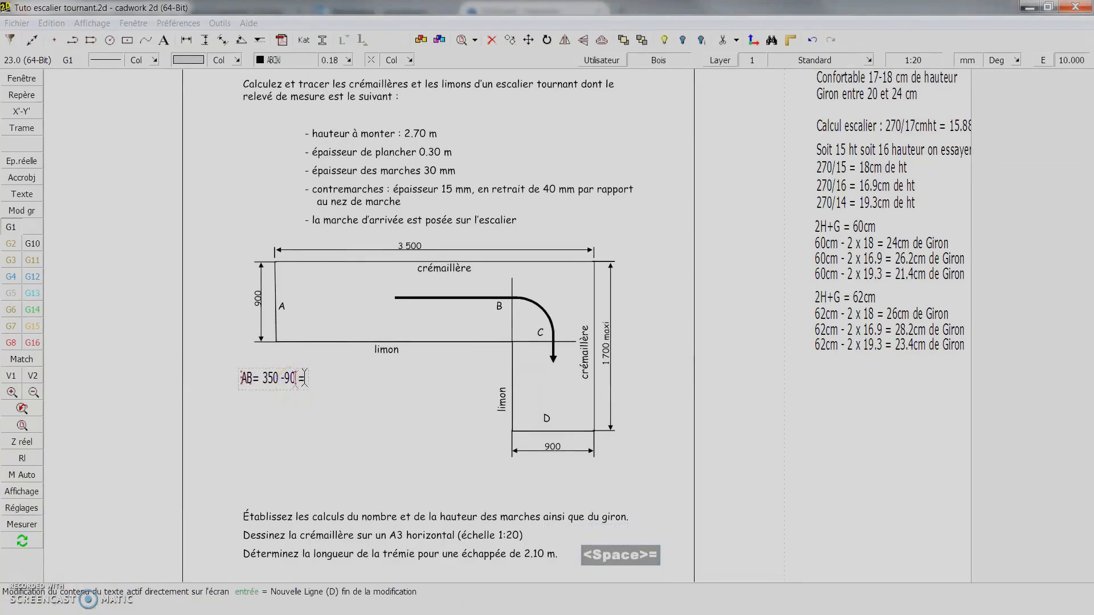
right_click(305, 378)
scroll(496, 329, up, 2)
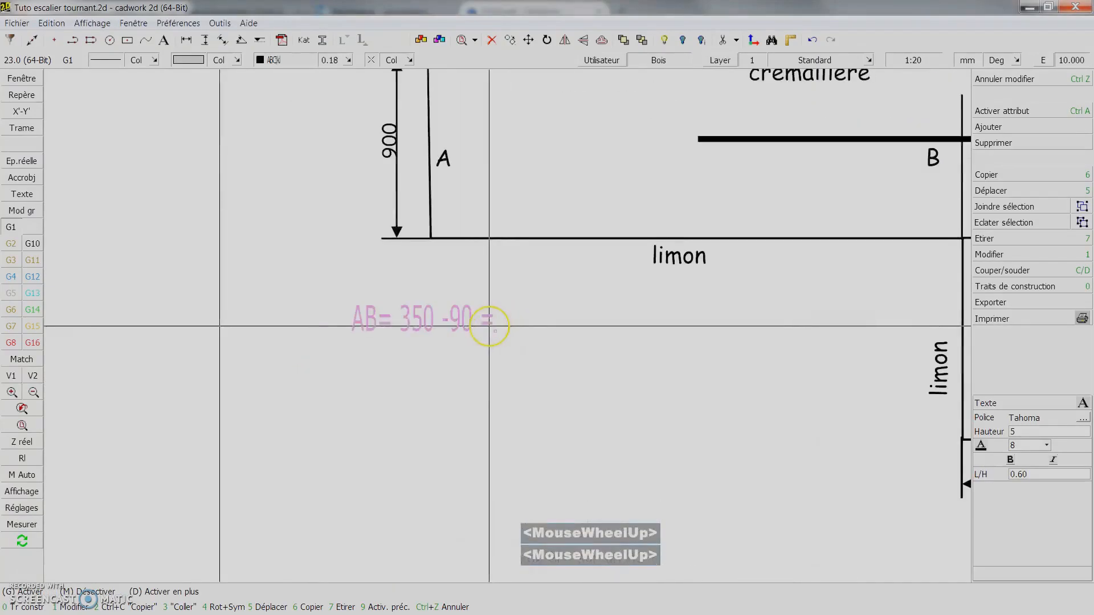
double_click(492, 324)
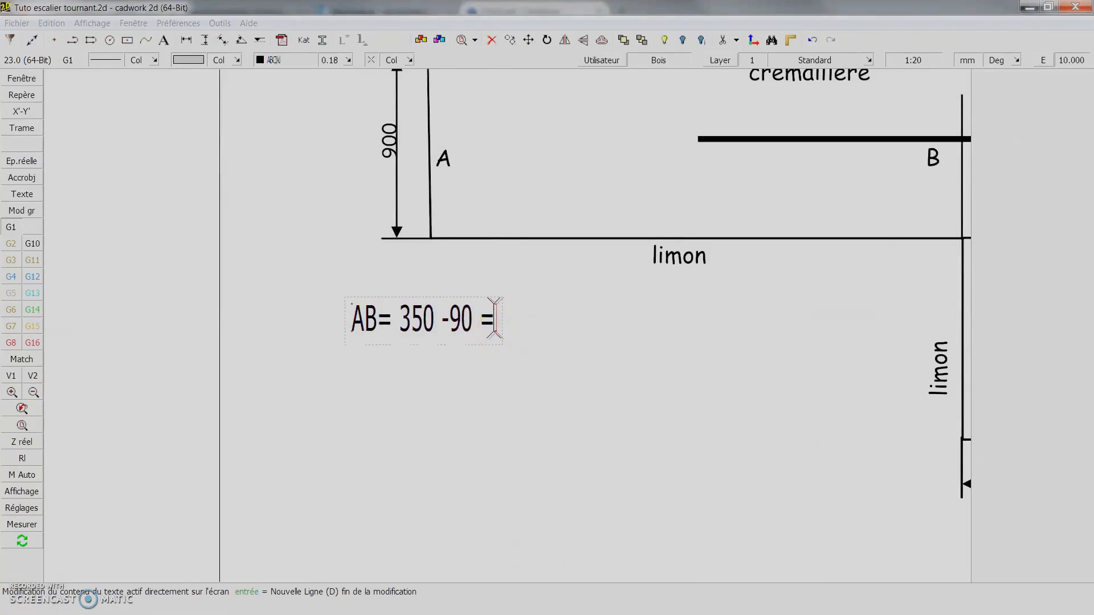
text(260cm)
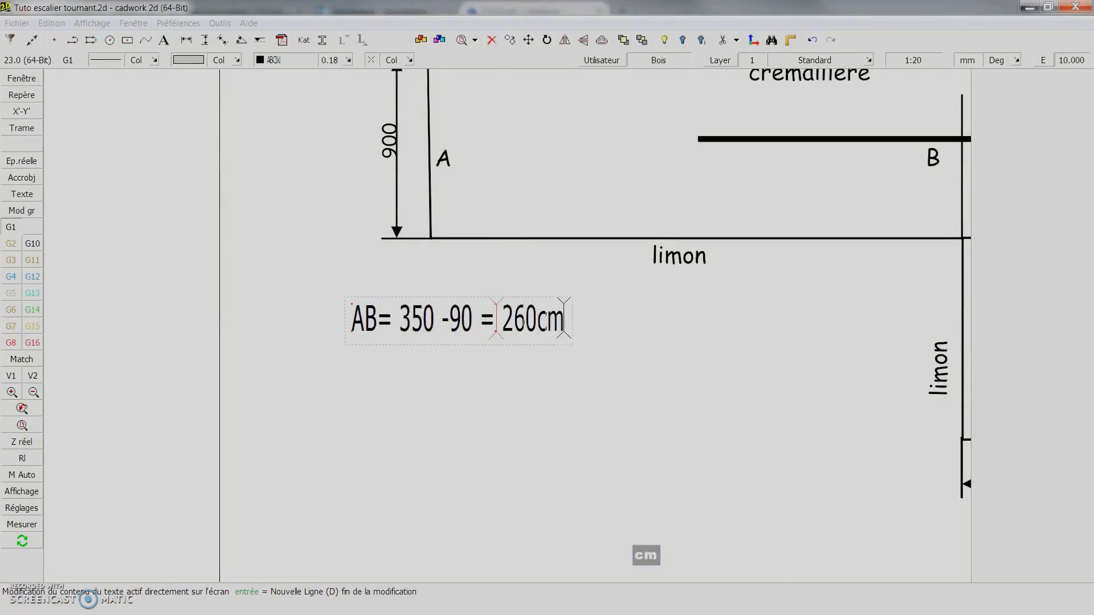
right_click(508, 325)
Copy the "AB= 350 -90 = 260cm" line vertically to make a second line just below it.
scroll(509, 326, down, 1)
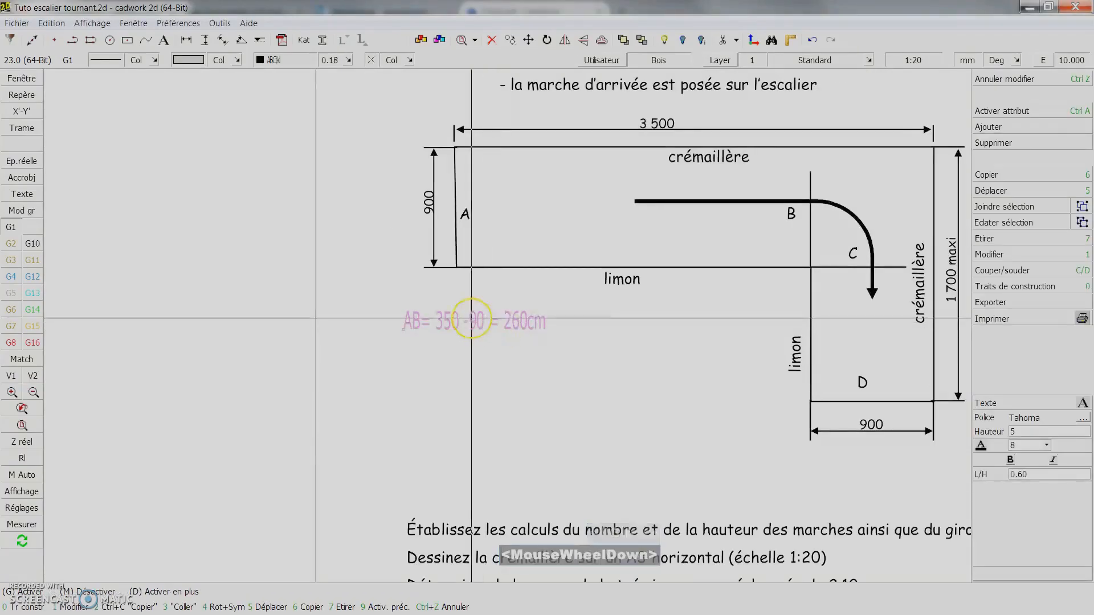
key(6)
key(y)
right_click(444, 353)
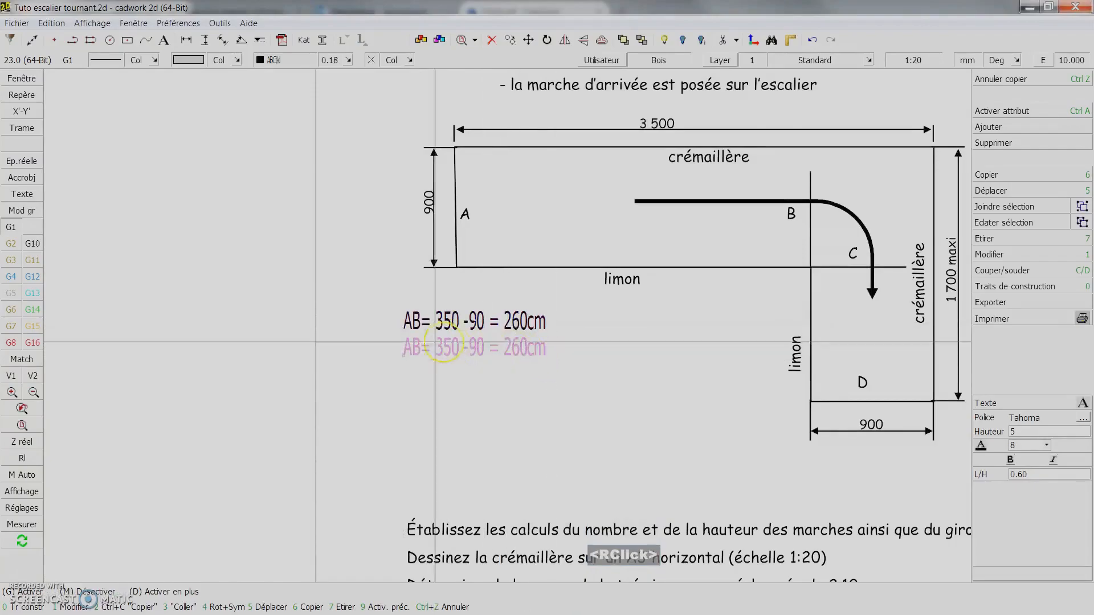
Change the label of the copied line from AB to BC.
click(412, 346)
key(Delete)
key(Delete)
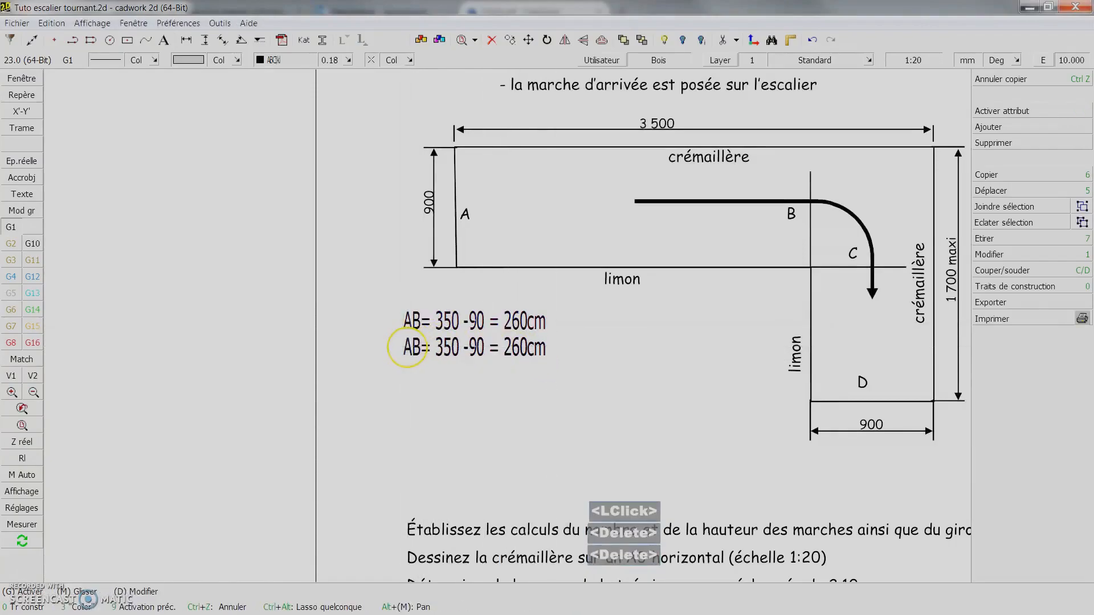
double_click(403, 351)
key(Delete)
key(Delete)
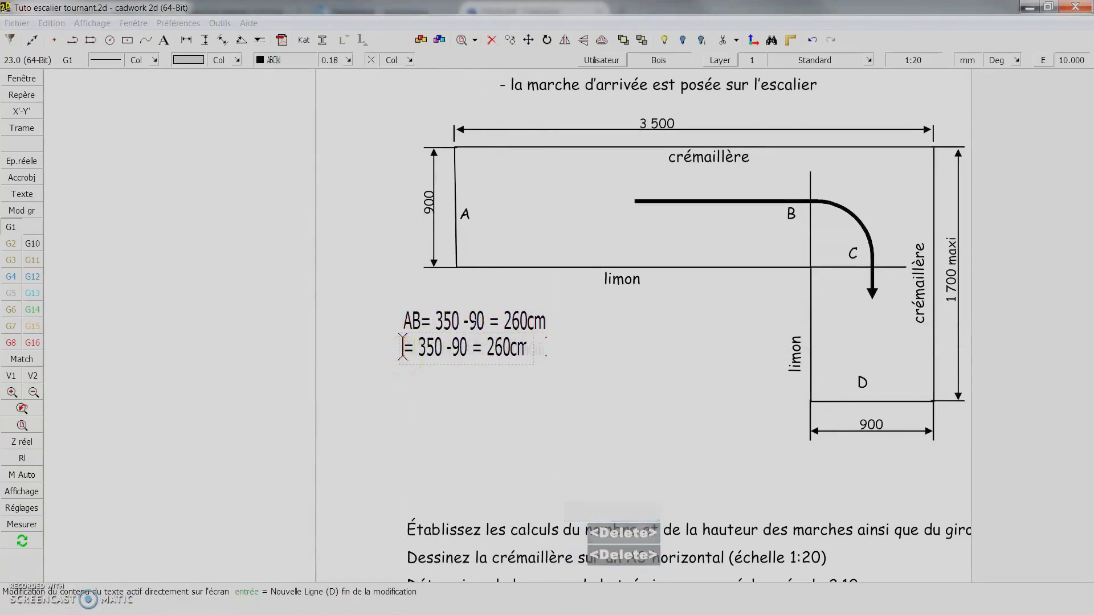
text(BC)
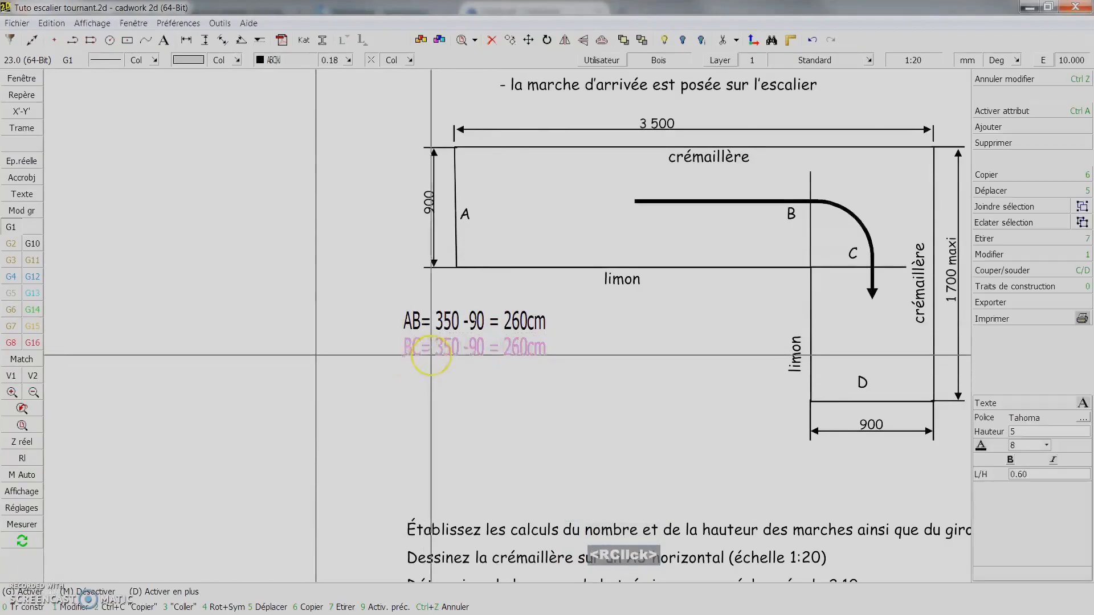
Replace the subtraction 350 -90 in the BC line with the formula "2pi x r".
click(435, 349)
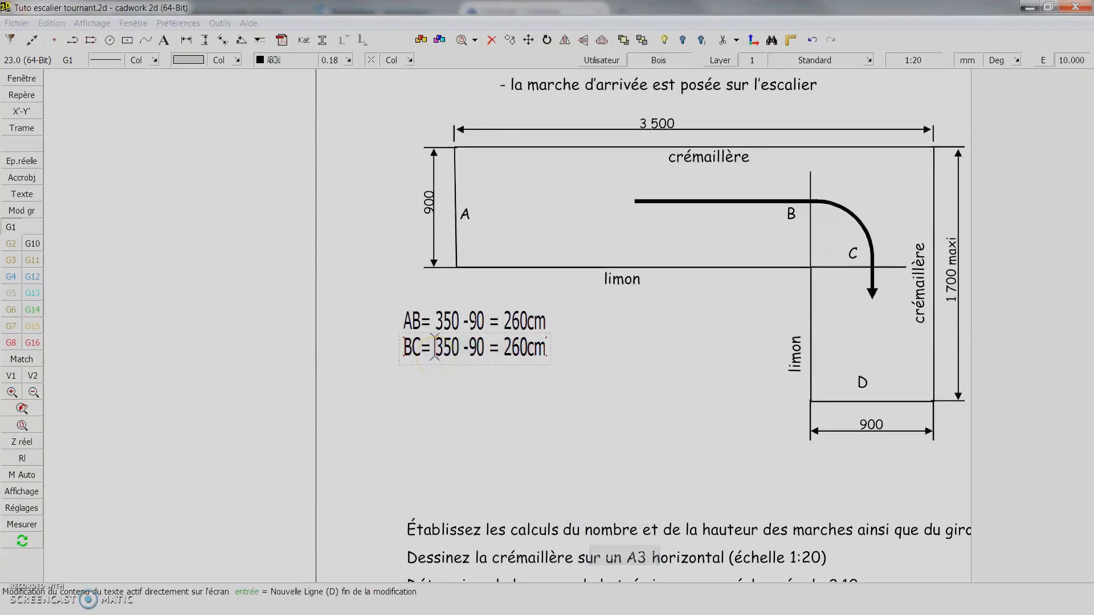
key(Delete)
key(Delete)
key(Delete)
key(Delete)
key(Delete)
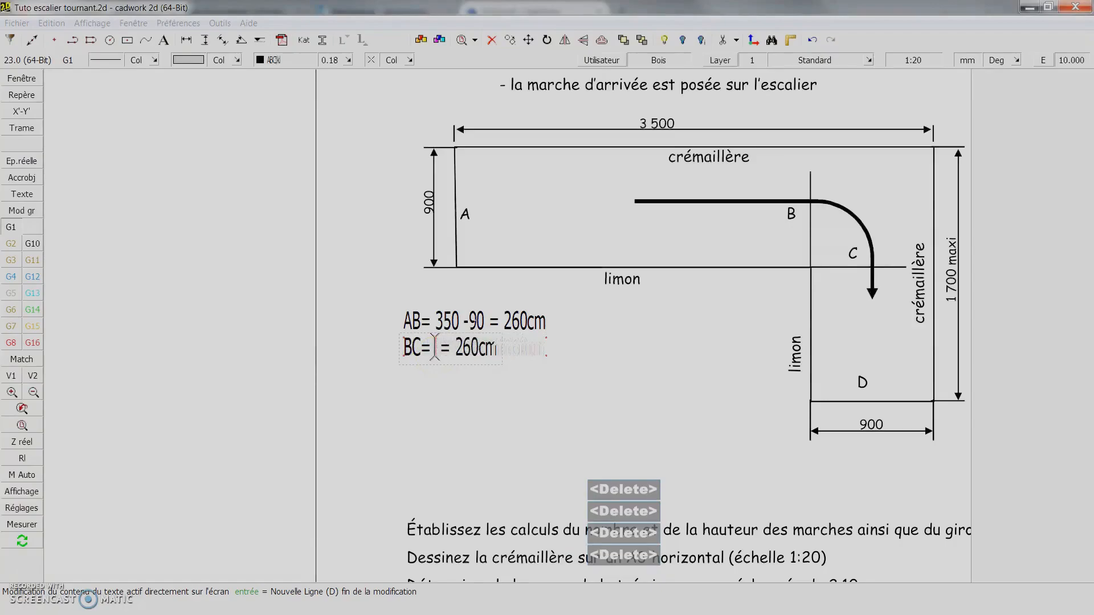
text(2pi)
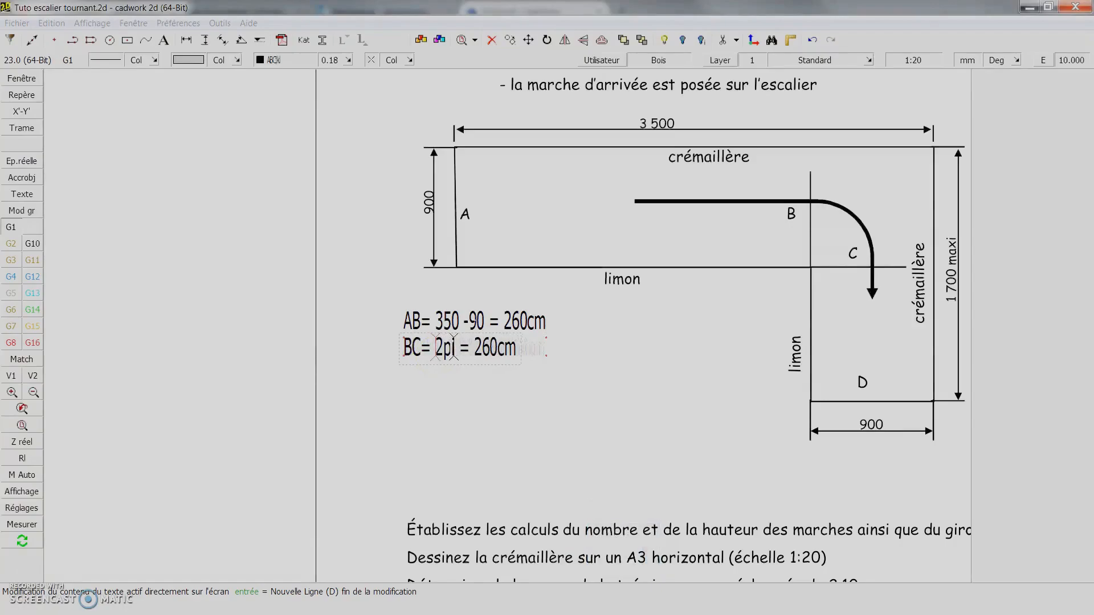
text(xr)
key(BackSpace)
key(BackSpace)
text(x )
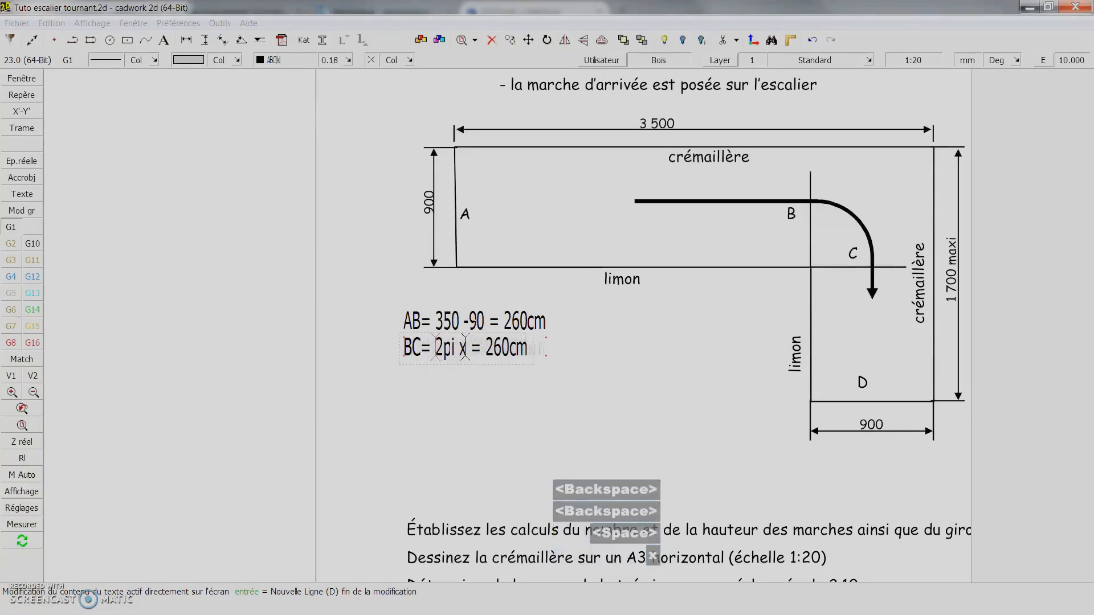
text(r)
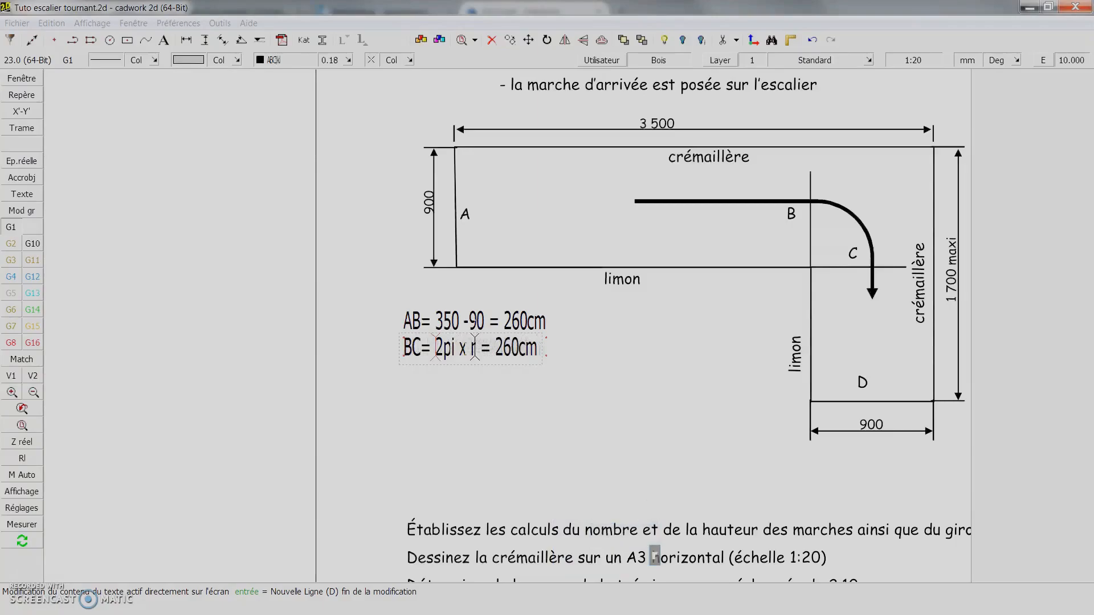
right_click(475, 348)
Delete the copied 260cm result from the end of the BC line.
scroll(491, 387, up, 1)
double_click(497, 328)
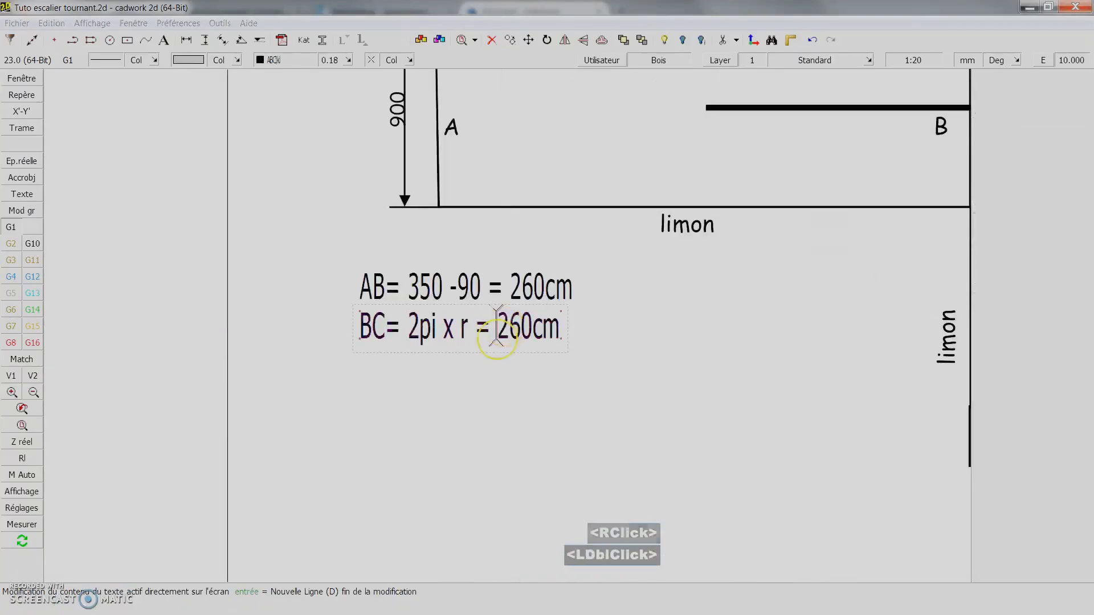
key(Delete)
key(Delete)
key(Delete)
key(Delete)
right_click(549, 323)
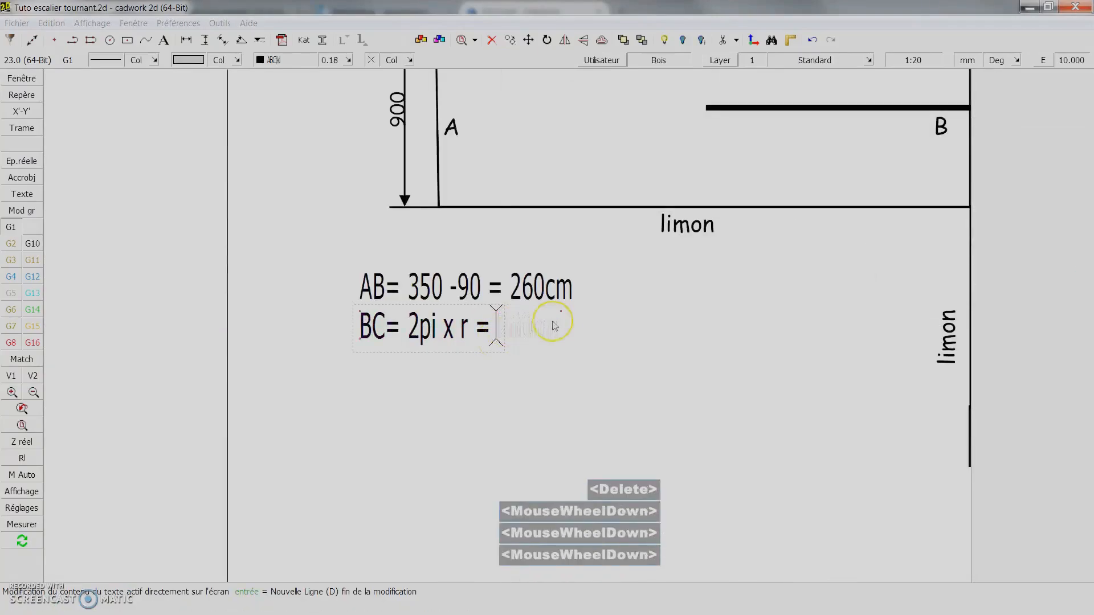
Append "2 x 3.14 x 0.45 =" to the end of the BC formula line.
scroll(549, 322, down, 2)
scroll(494, 330, up, 1)
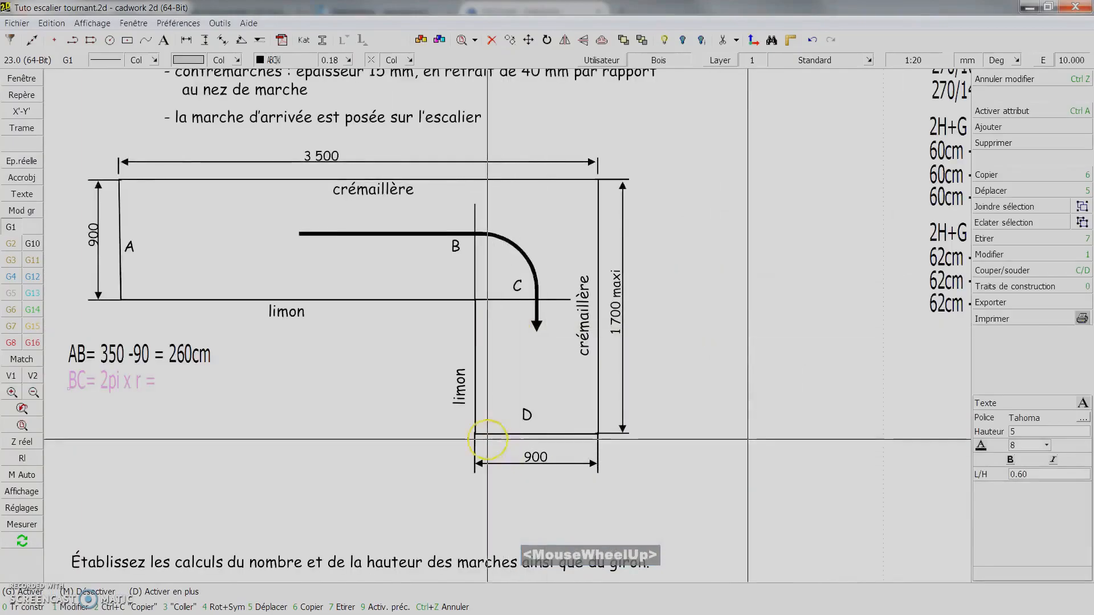
click(153, 384)
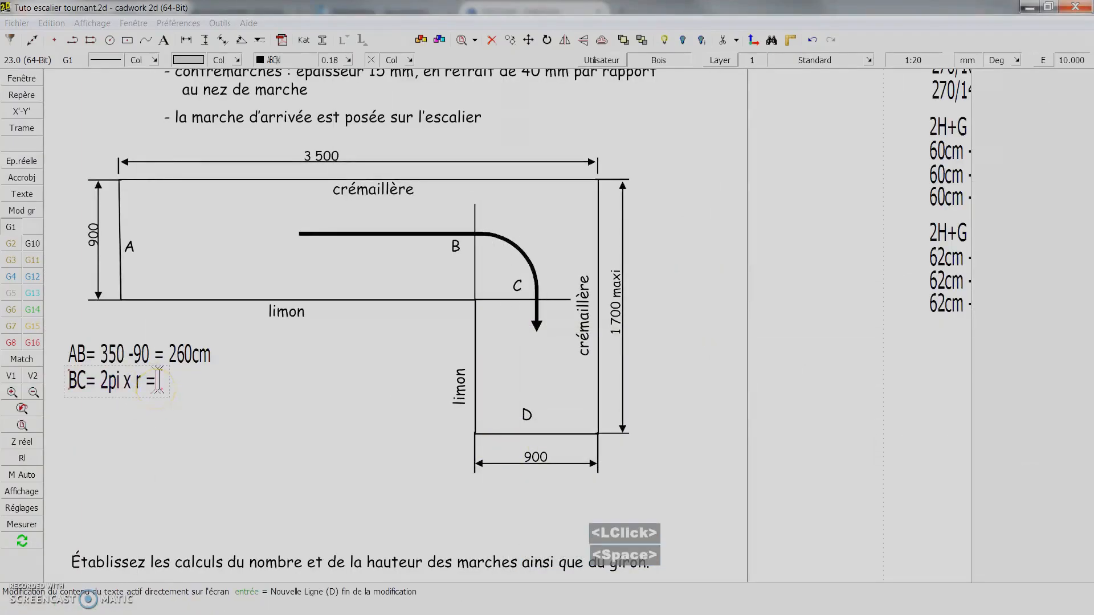
text(2 x)
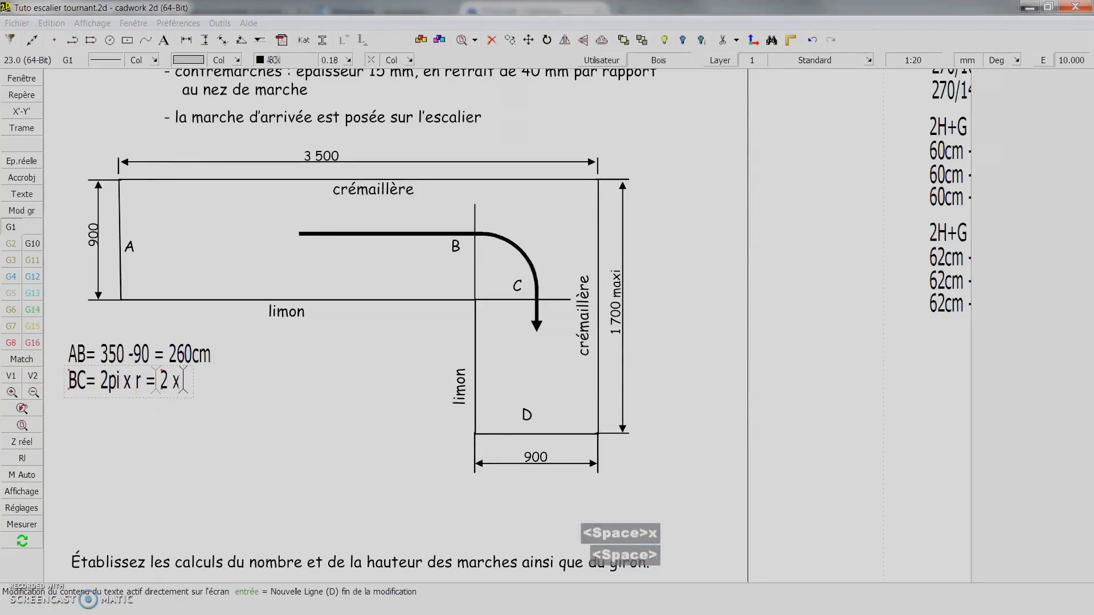
text( 3.14)
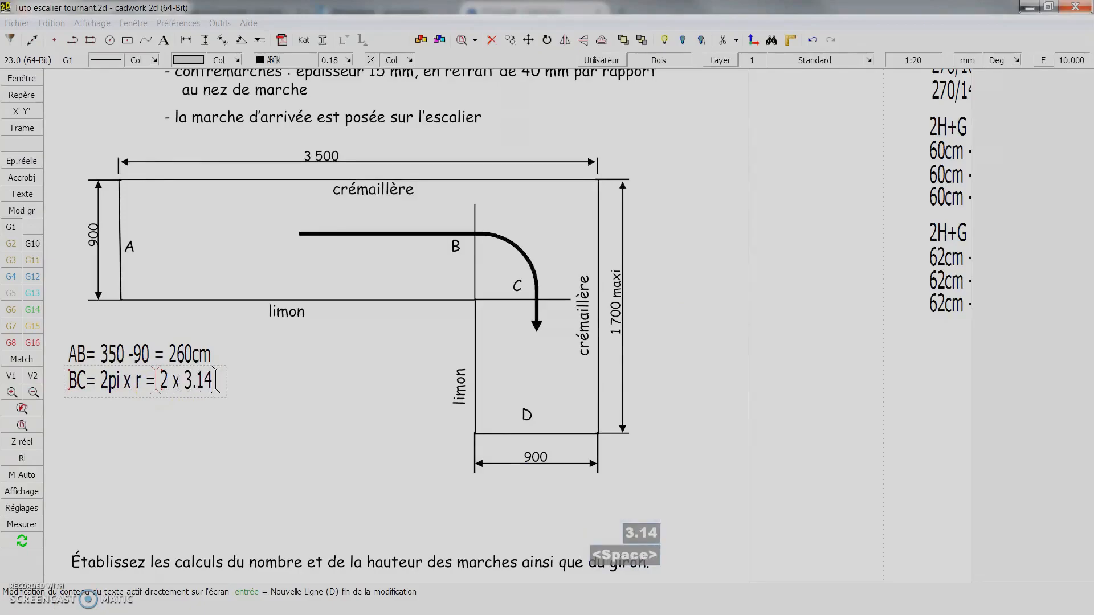
text( x 0.45)
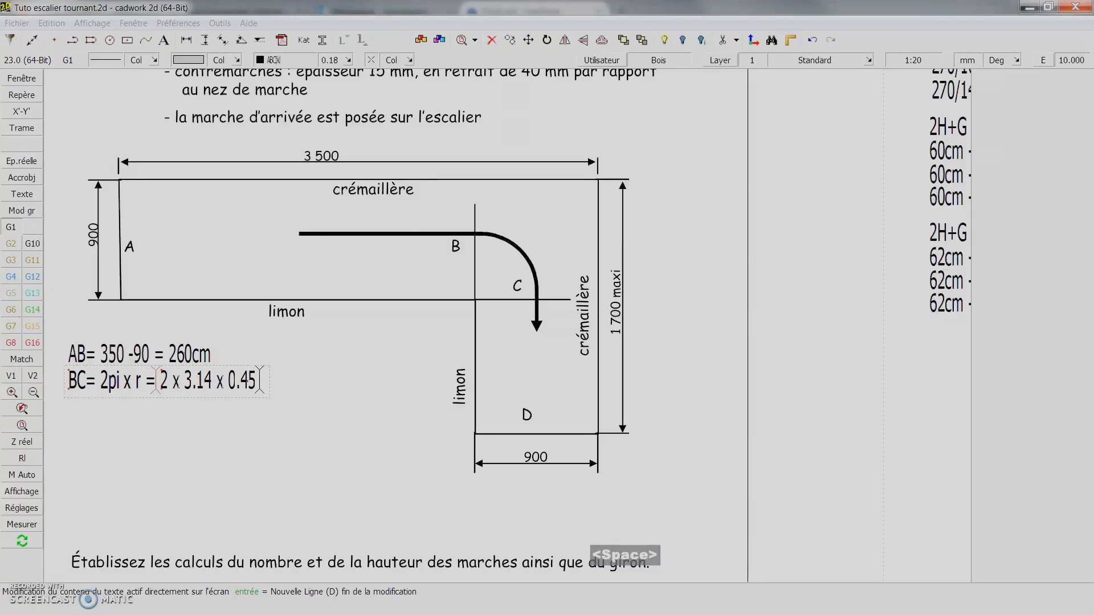
right_click(269, 380)
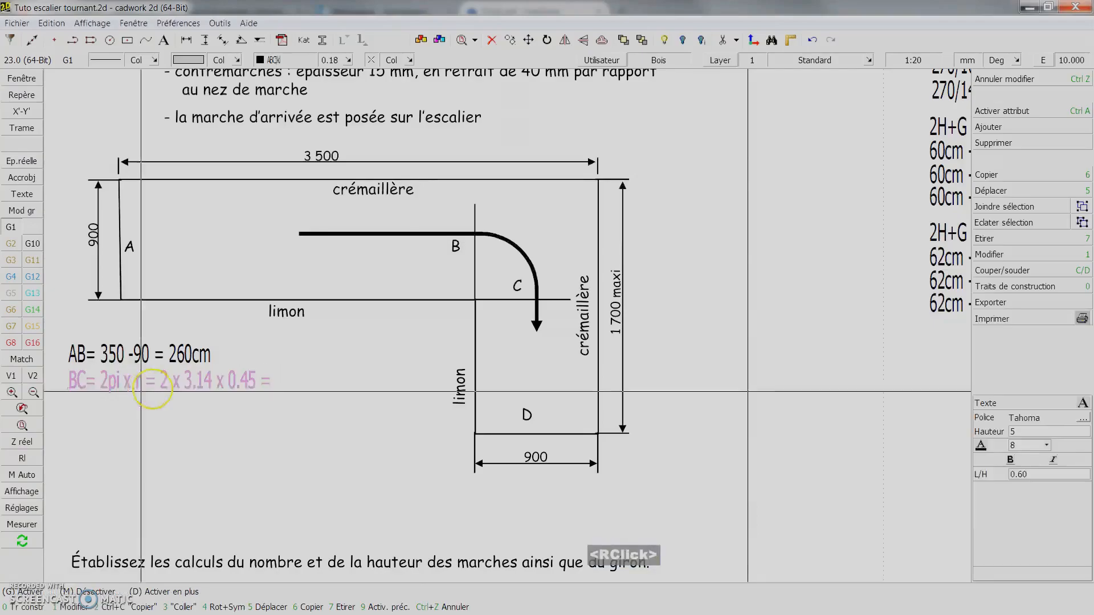
Draw a horizontal fraction bar directly beneath "2pi x r" in the BC line.
scroll(99, 392, up, 1)
middle_click(510, 320)
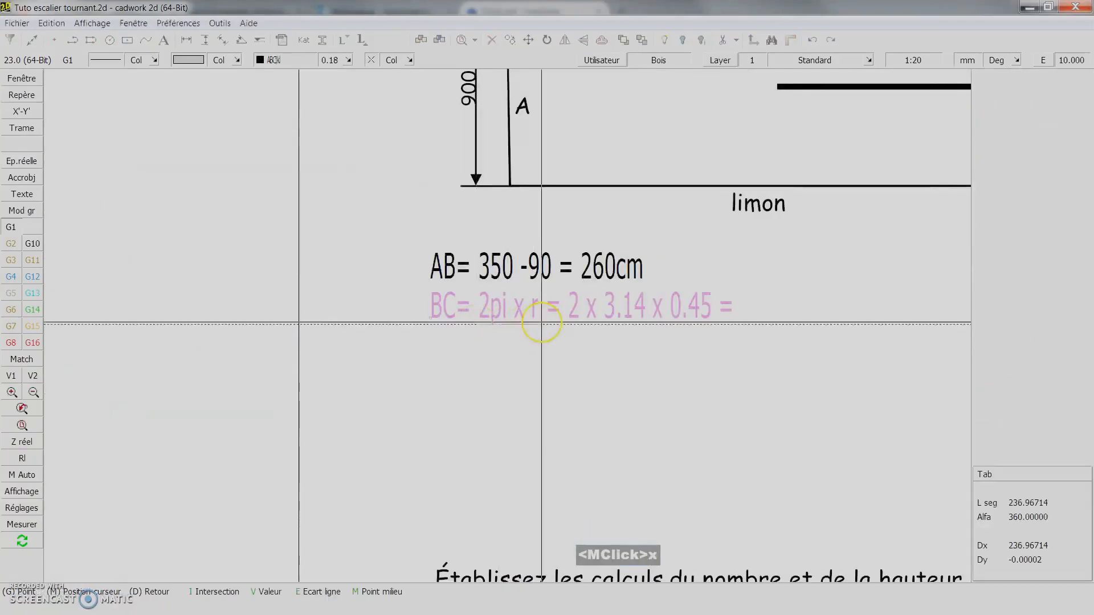
right_click(524, 316)
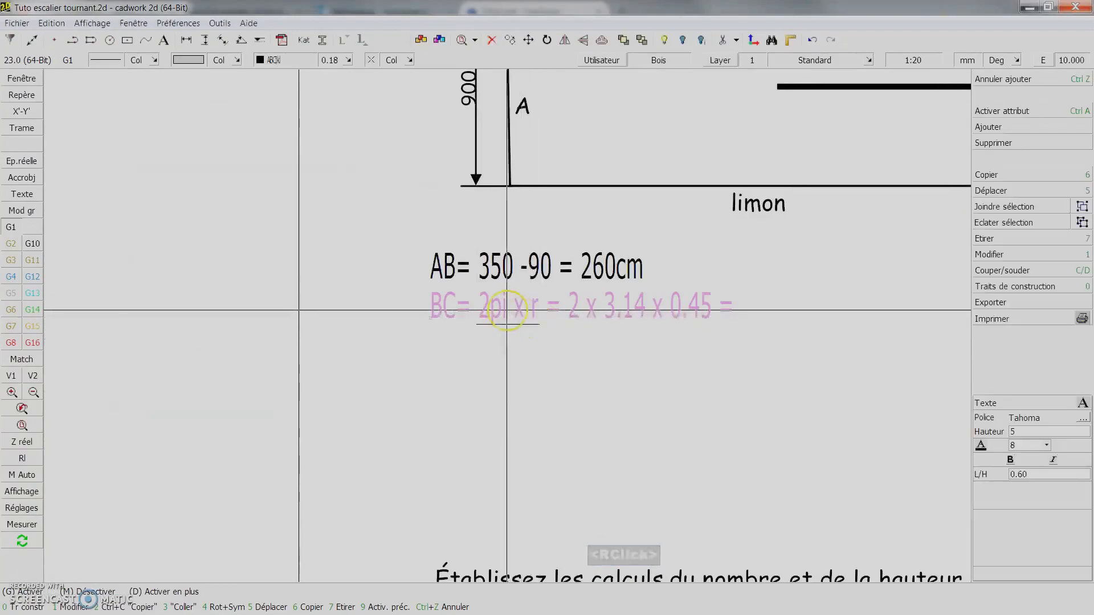
Copy the BC formula text to a spot just below the fraction bar under "2pi x r".
key(6)
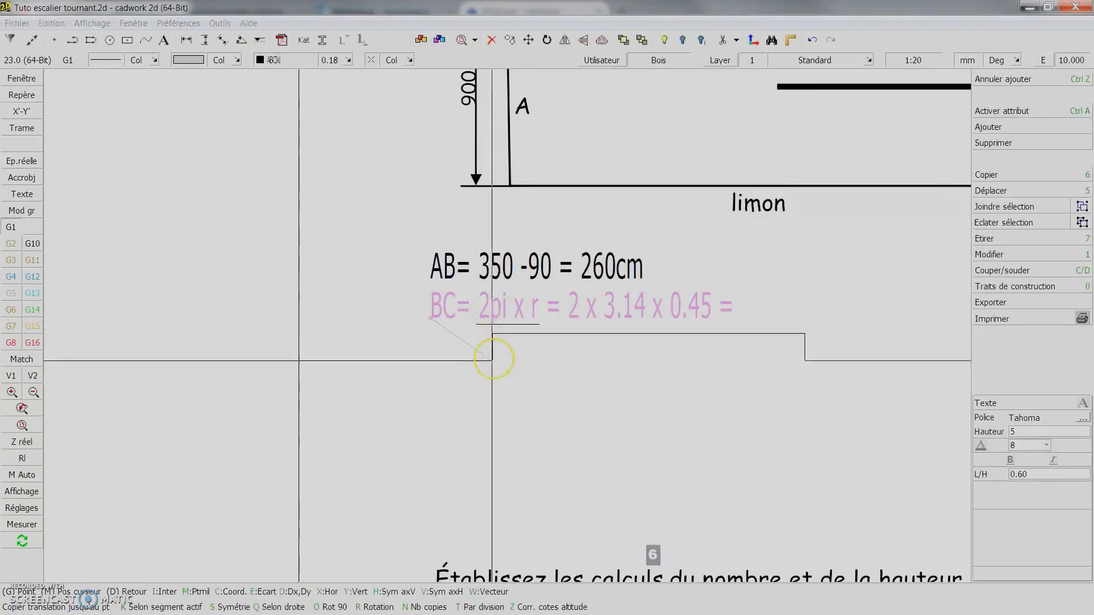
middle_click(505, 356)
right_click(505, 356)
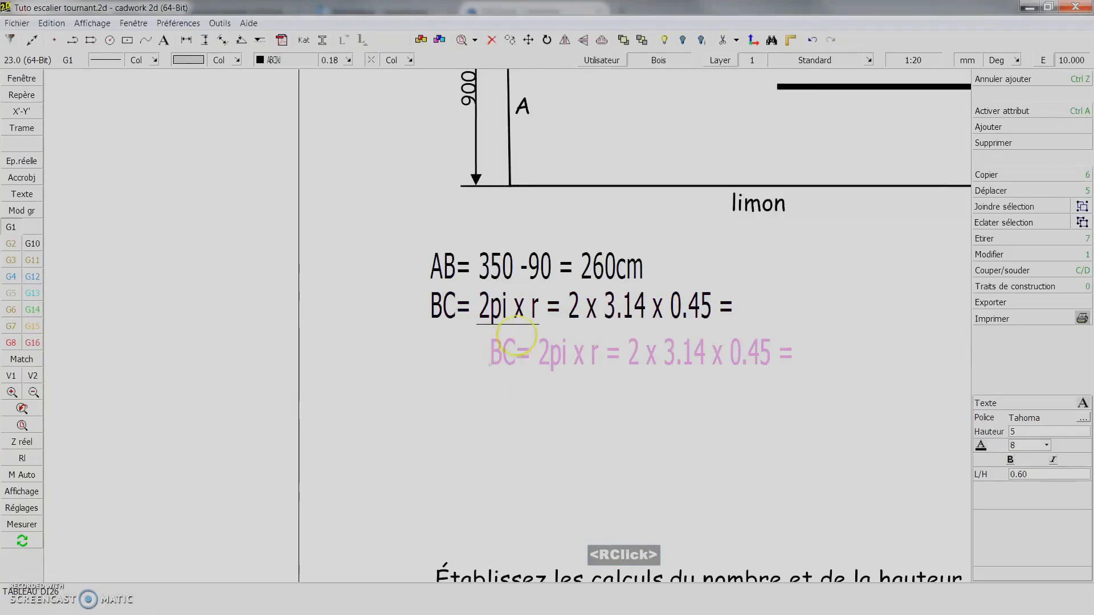
Replace the copied formula's content with the denominator 4 and move it to the middle beneath the first fraction bar.
click(489, 353)
key(Delete)
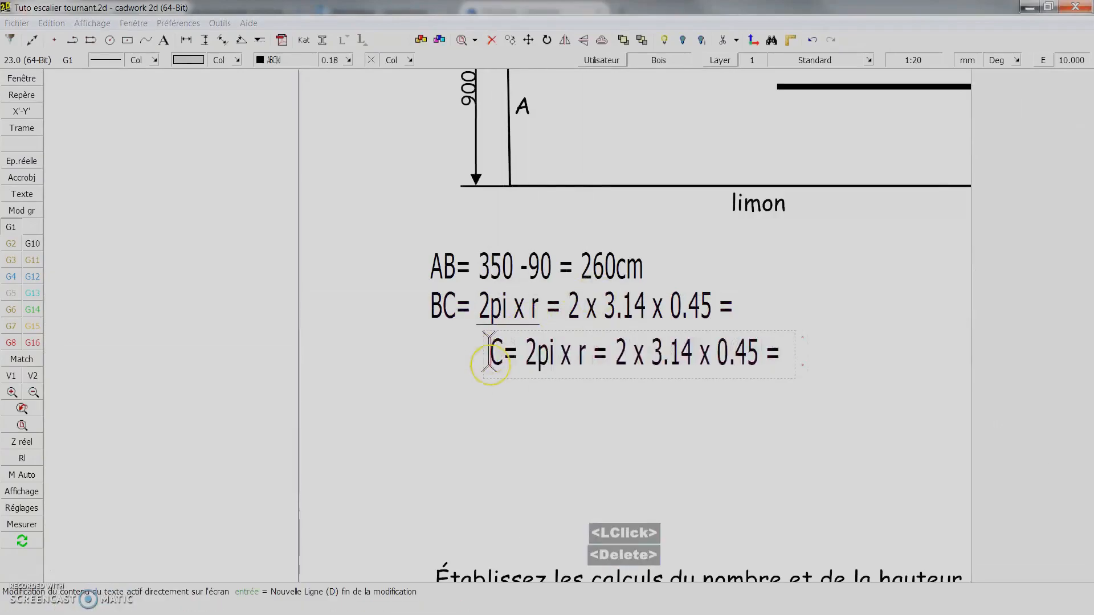
key(Delete)
key(Delete)
key(Delete)
key(Delete)
key(Delete)
key(Delete)
key(Delete)
key(Delete)
key(Delete)
key(Delete)
key(Delete)
key(Delete)
key(Delete)
key(Delete)
key(Delete)
key(Delete)
key(Delete)
key(Delete)
key(Delete)
key(Delete)
right_click(491, 353)
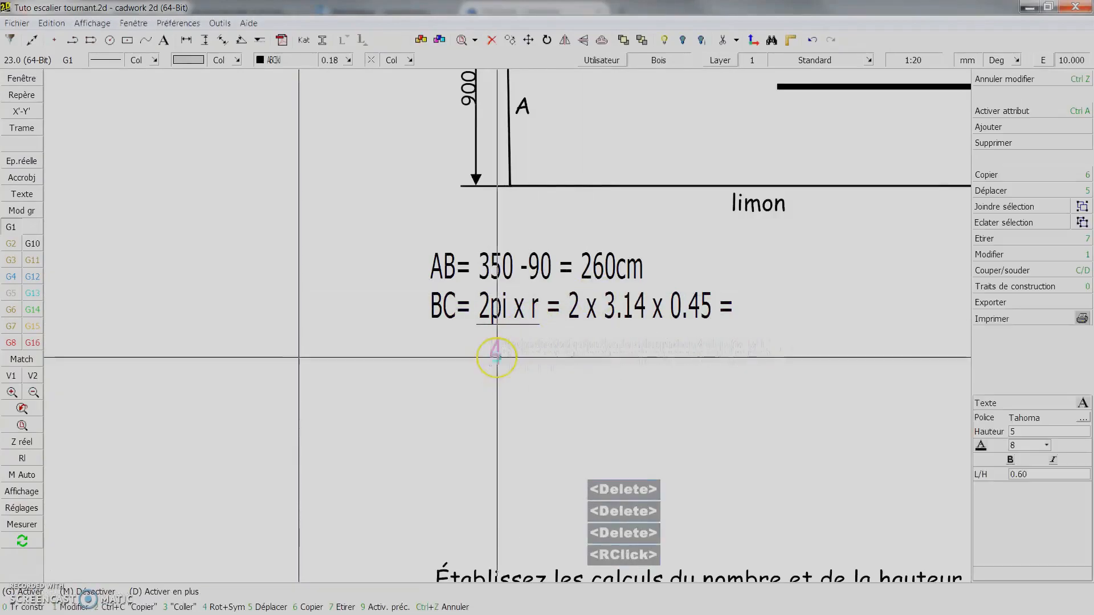
middle_click(518, 354)
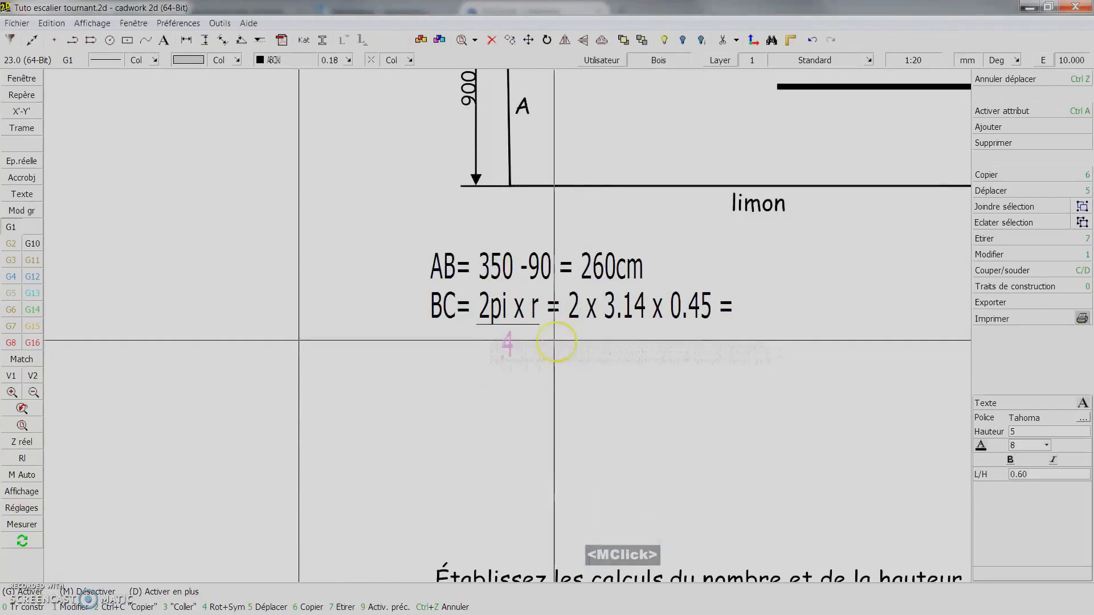
Draw a second horizontal fraction bar beneath "2 x 3.14 x 0.45" in the BC line.
click(567, 328)
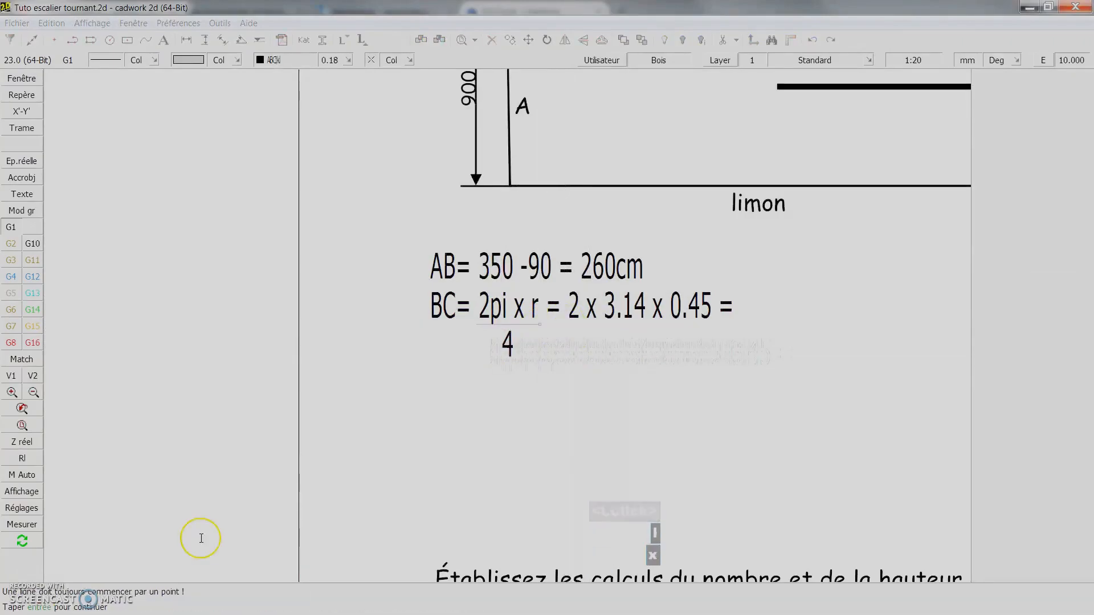
right_click(567, 327)
middle_click(566, 325)
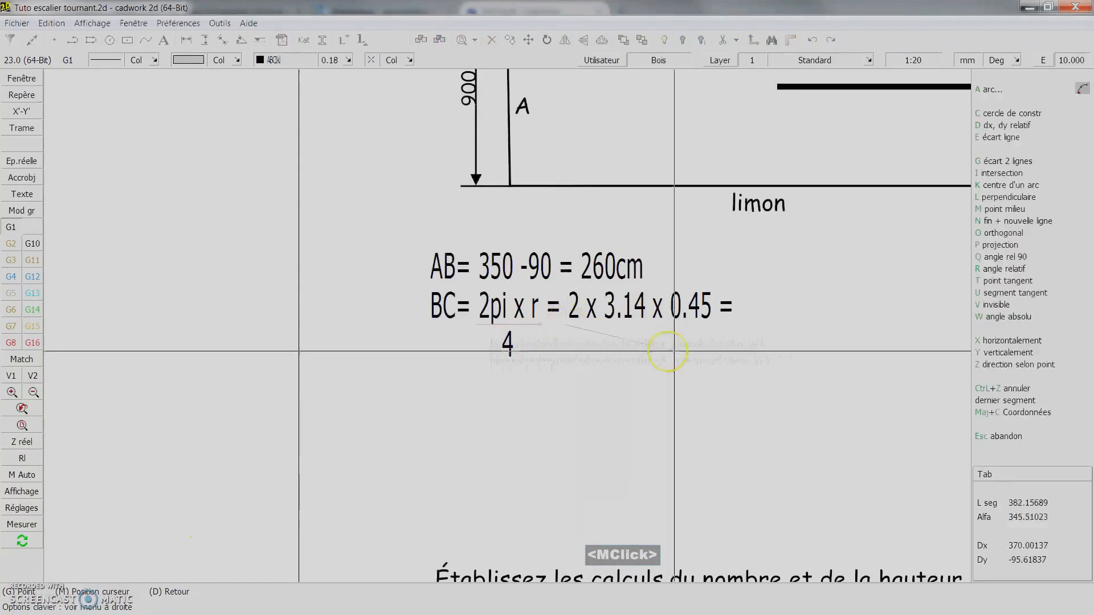
middle_click(713, 324)
right_click(713, 325)
Copy the denominator 4 to the middle beneath the second fraction bar.
click(644, 346)
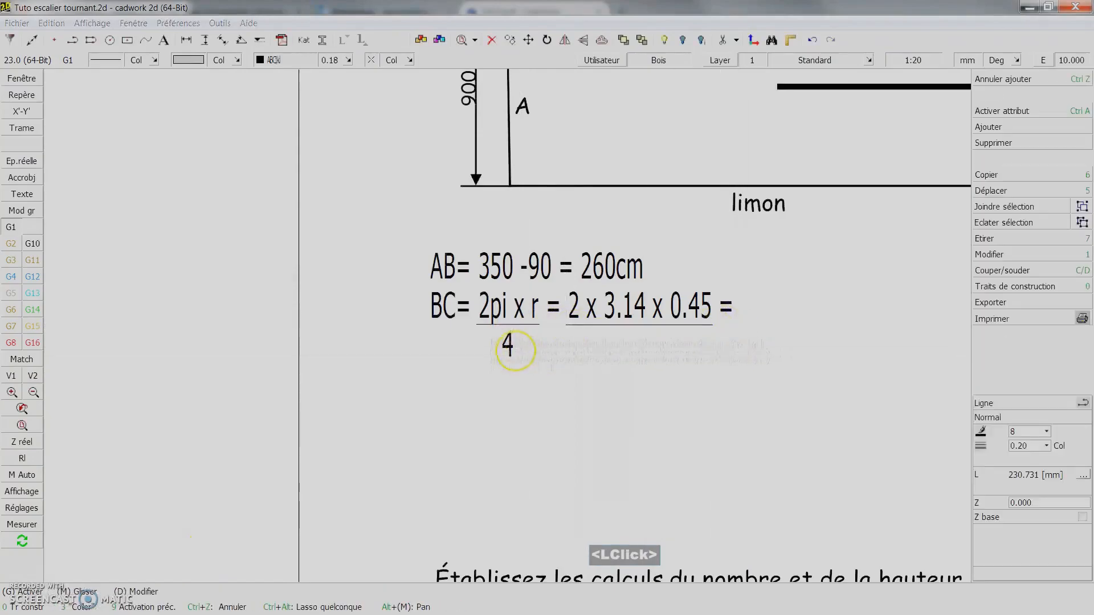
click(650, 352)
middle_click(650, 352)
right_click(701, 349)
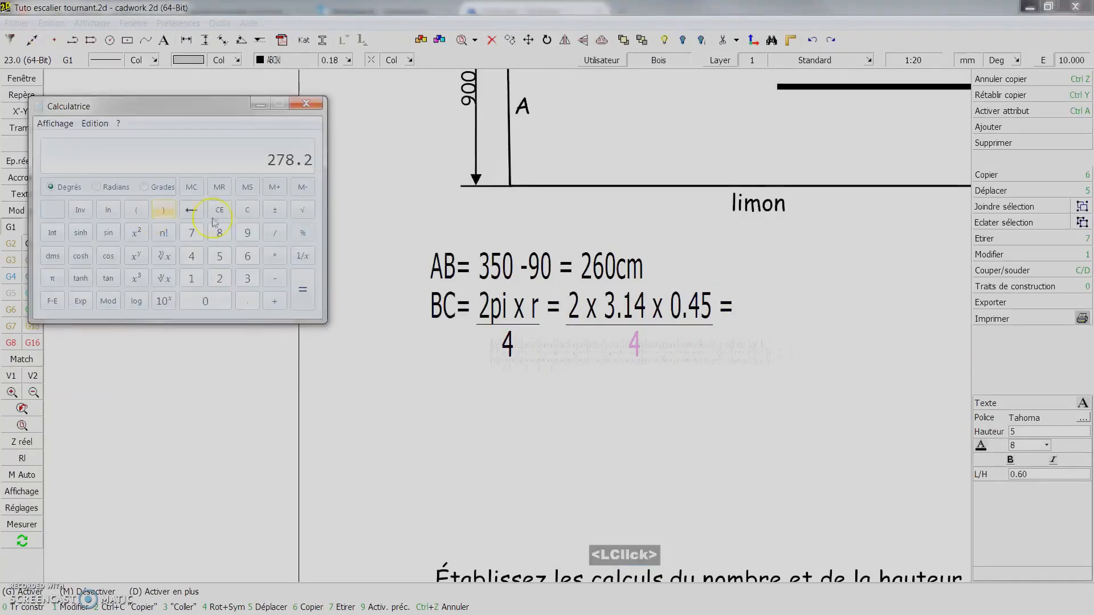
Switch to the Windows calculator and try to work out 2 * 3.14 * 0.45 for the BC arc length.
key(asterisk)
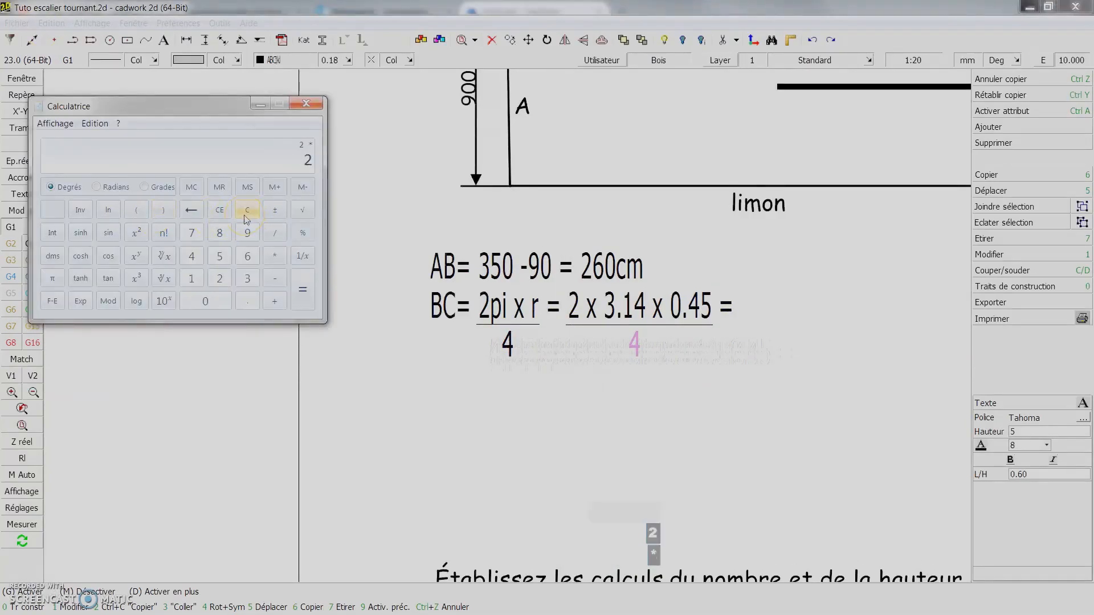
text(3.14)
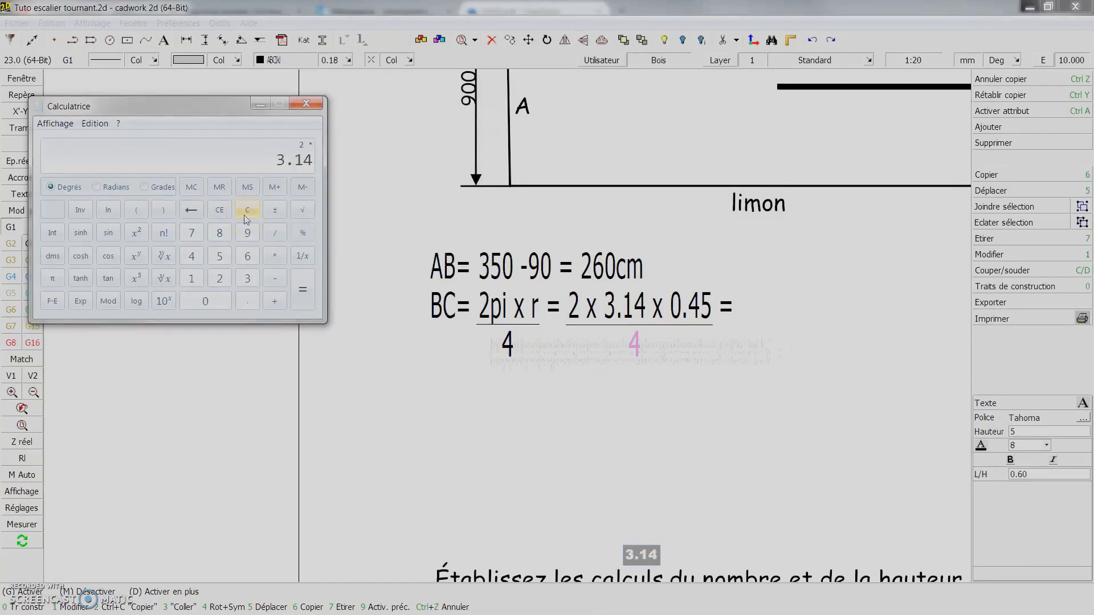
key(asterisk)
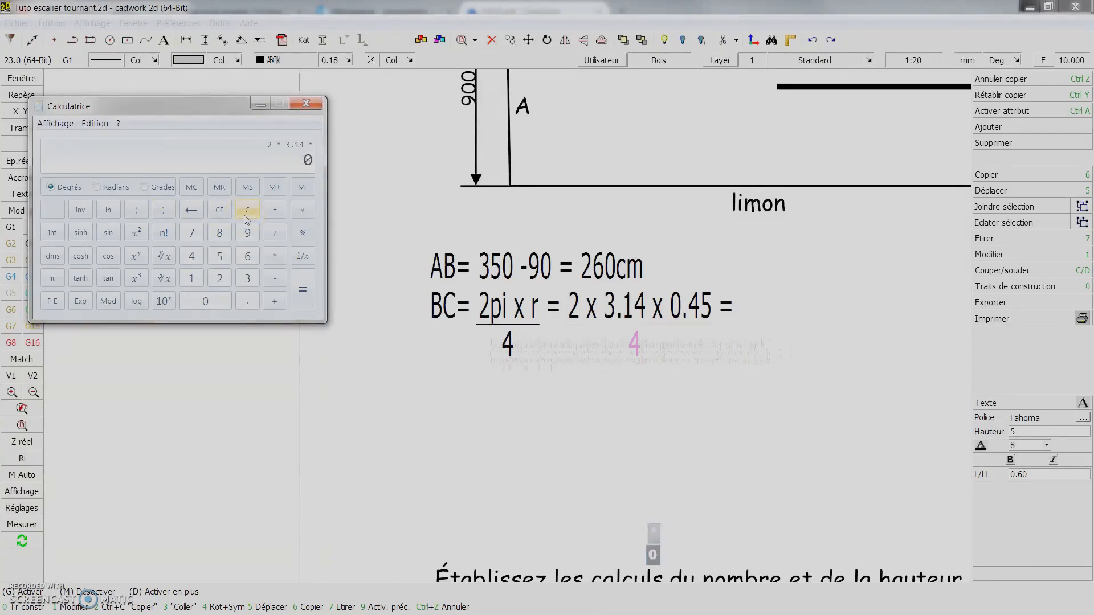
key(Return)
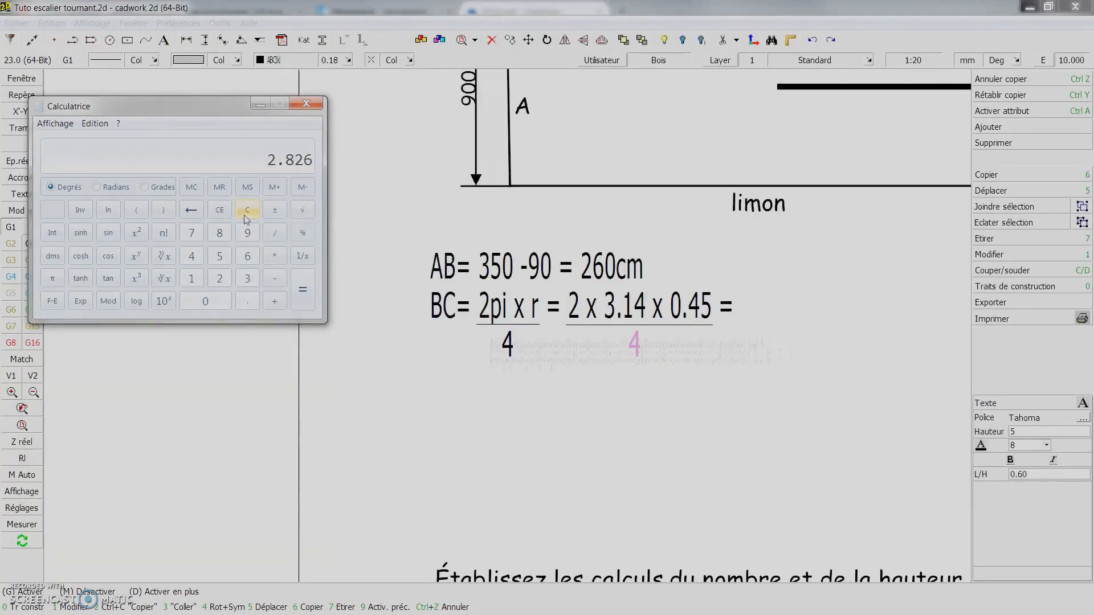
key(Return)
key(period)
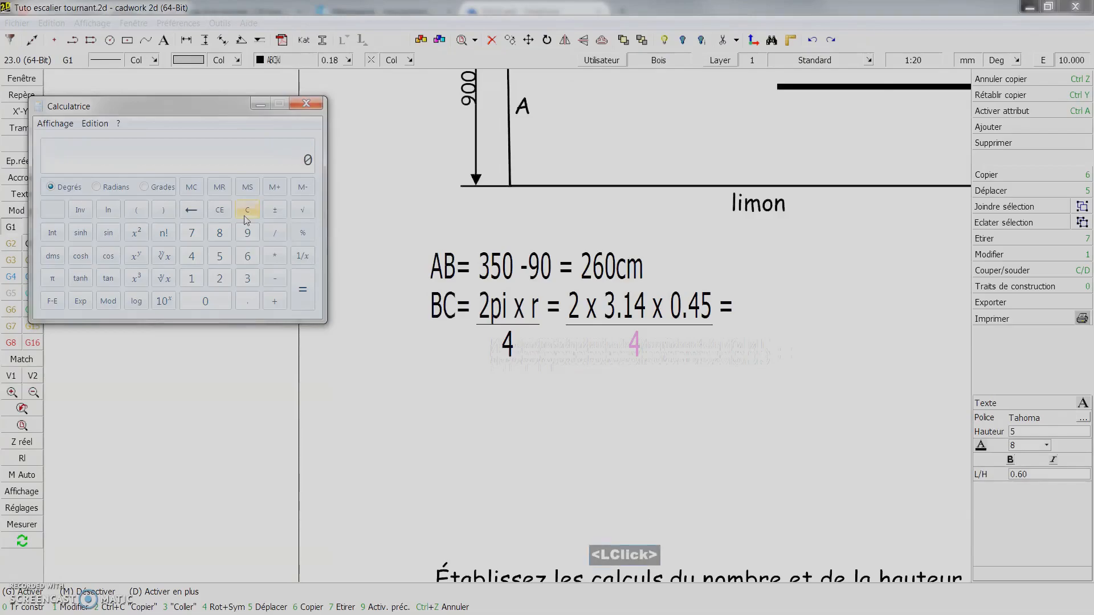
Calculate 2 * 3.14 * 0.45 in the calculator and divide the product by 4.
text(2 * 3.14 * )
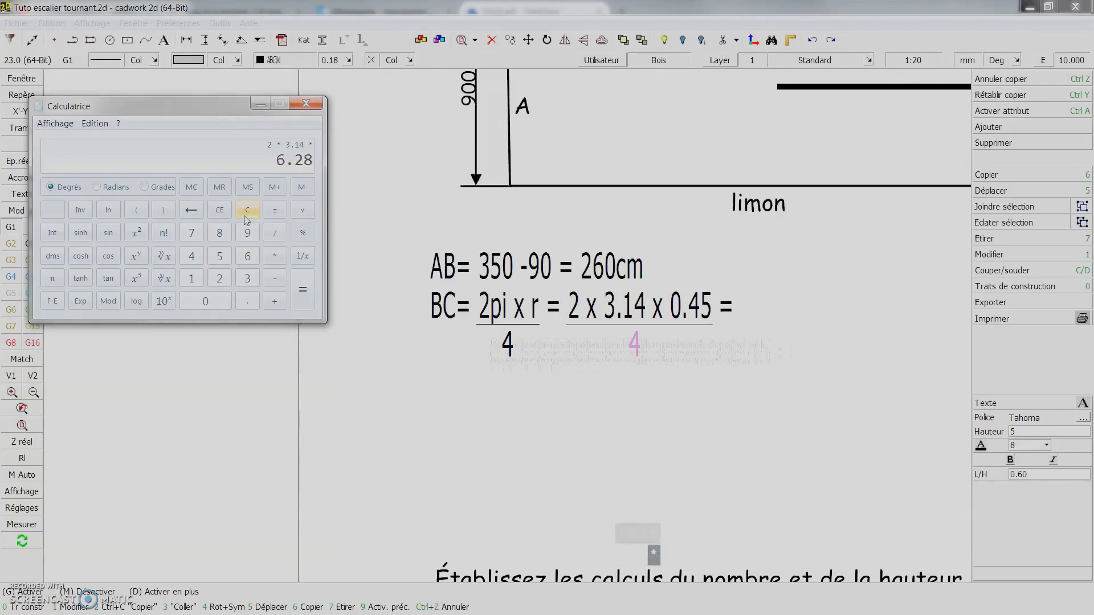
text(0.45)
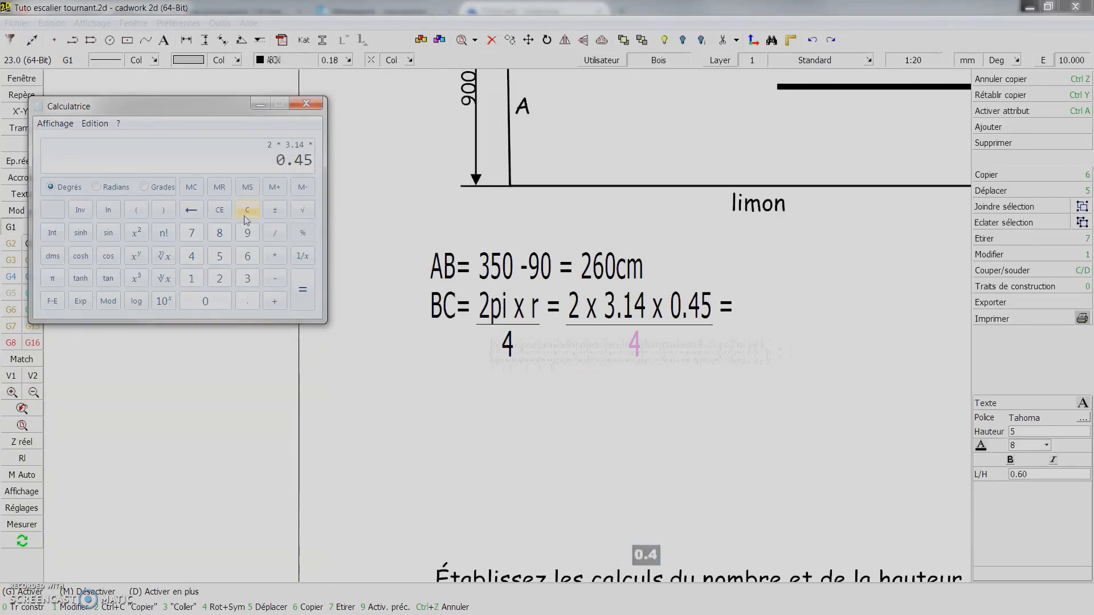
key(Return)
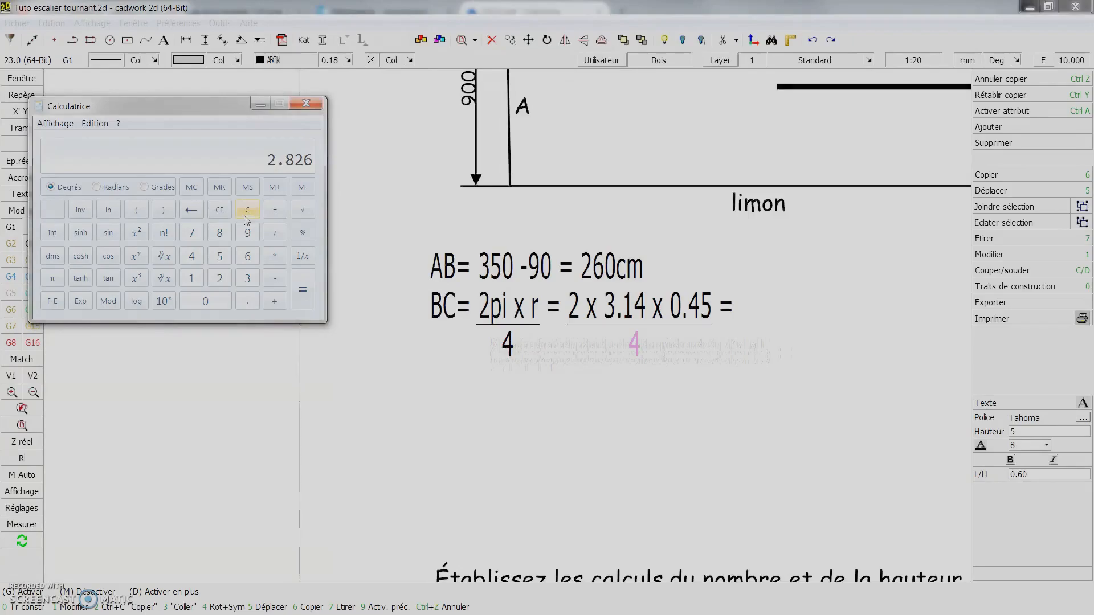
key(Return)
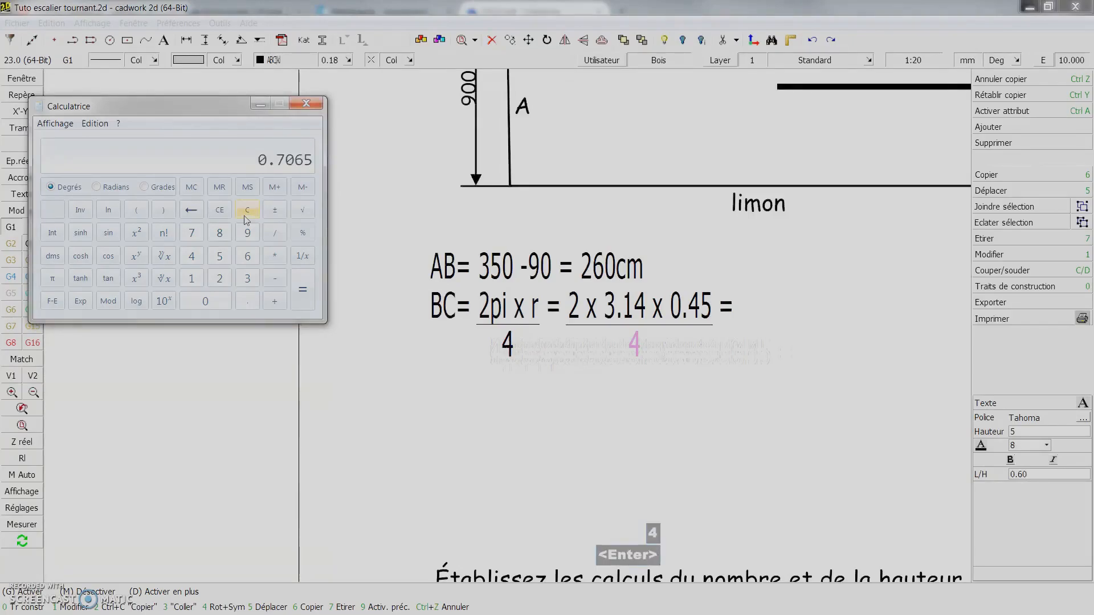
click(245, 177)
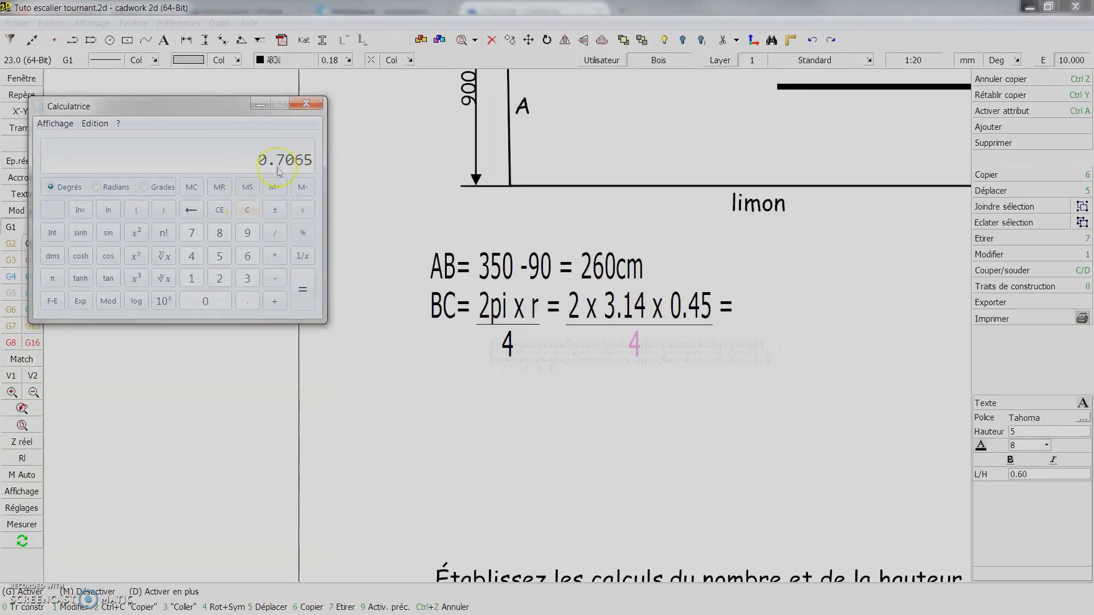
Return to cadwork 2d and append the result 70.6cm after the last equals sign of the BC line.
click(648, 310)
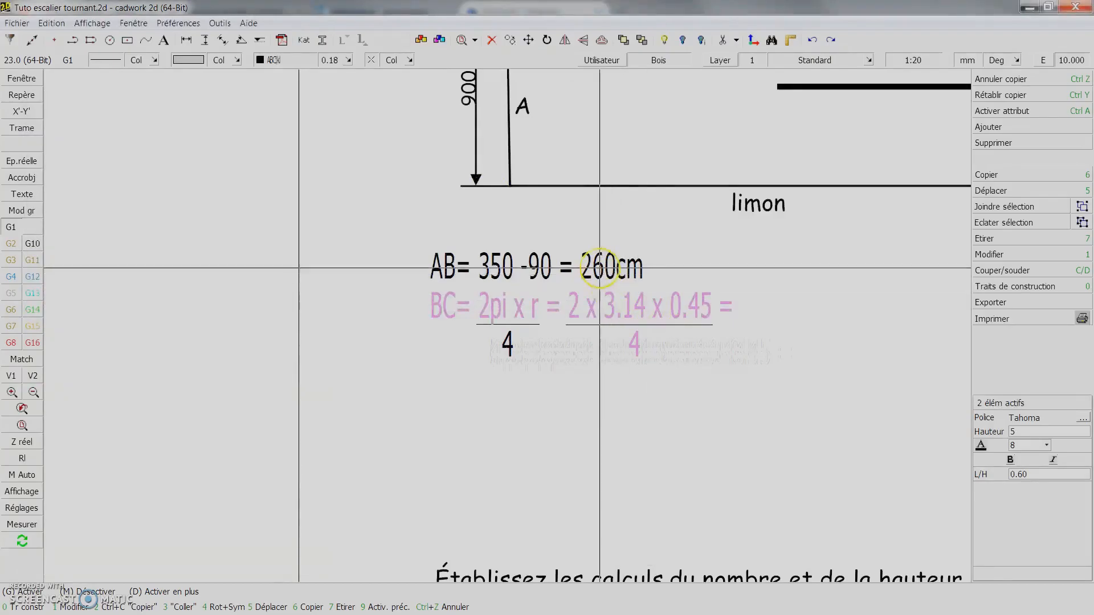
double_click(733, 307)
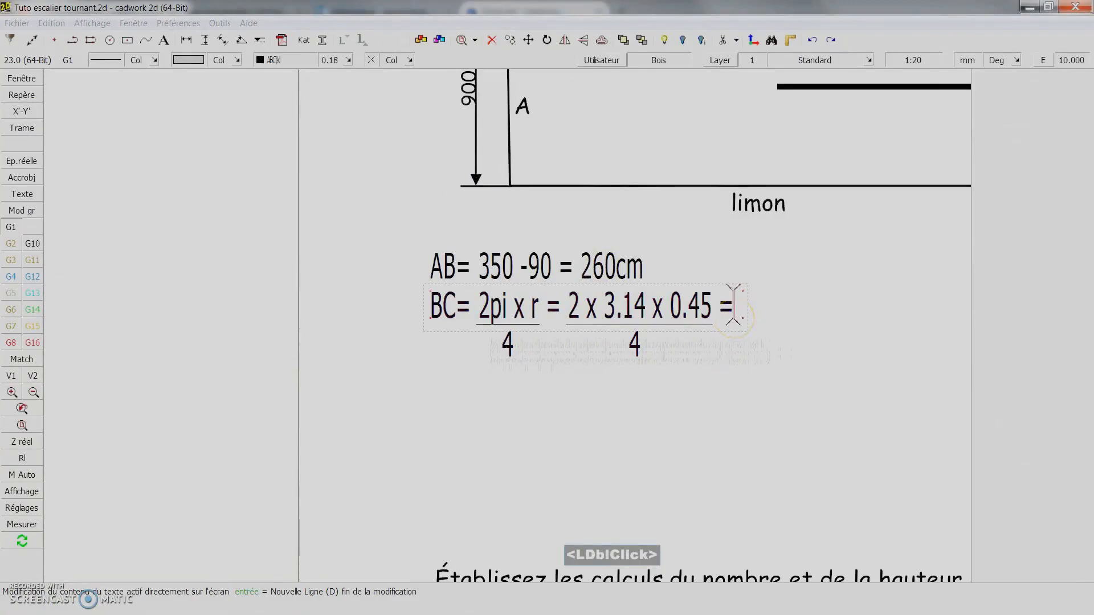
text(70.6cm)
right_click(710, 314)
Change the radius 0.45 in the BC line to 45 so the formula is in centimetres.
click(700, 310)
key(BackSpace)
key(BackSpace)
key(BackSpace)
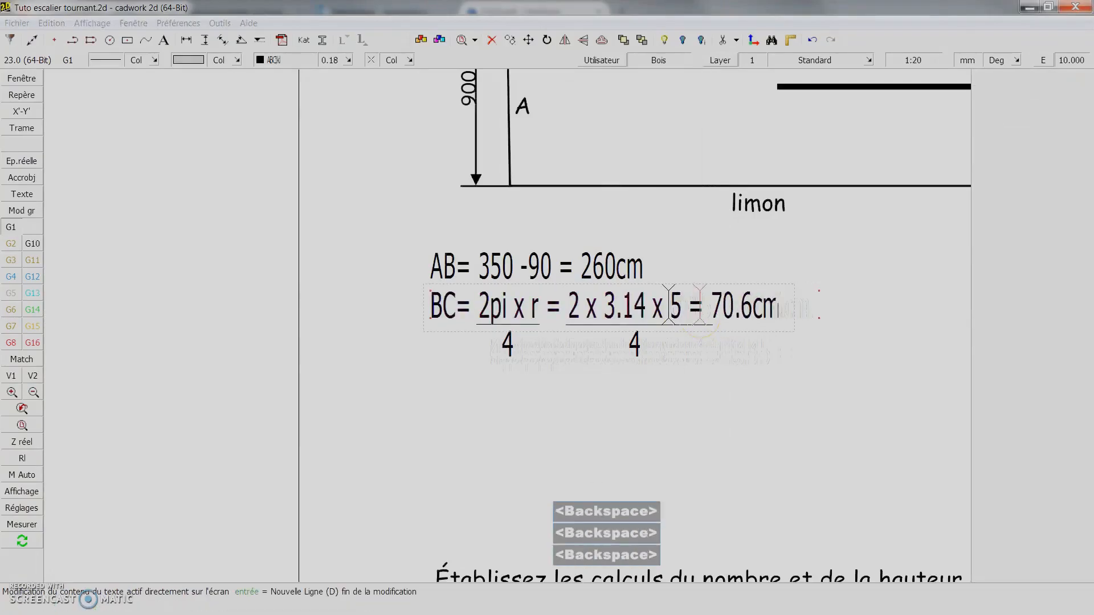
text(45)
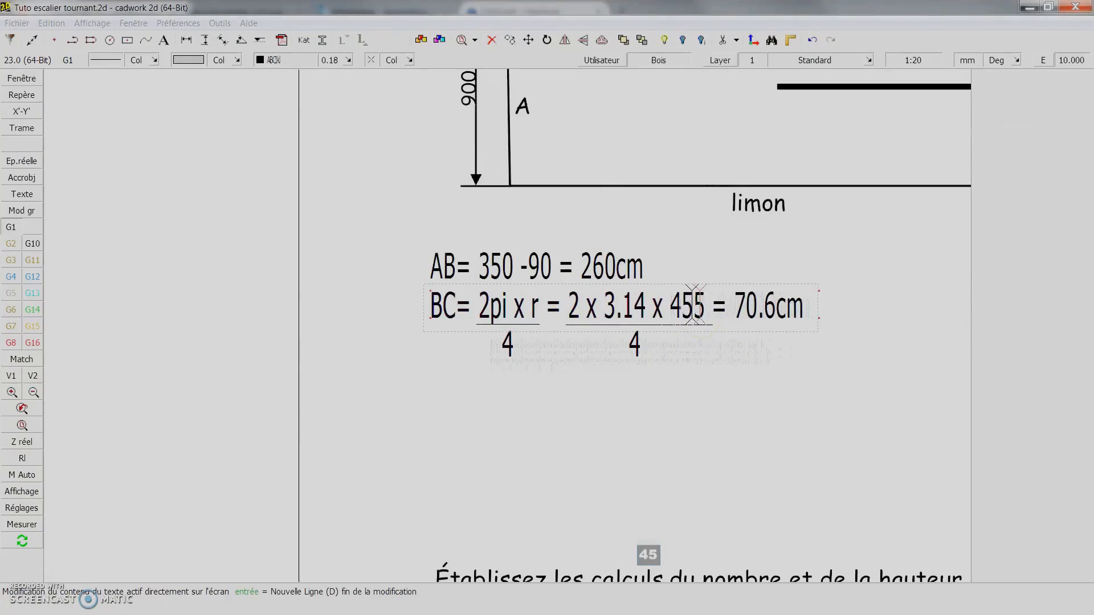
key(Delete)
right_click(593, 323)
scroll(592, 323, down, 2)
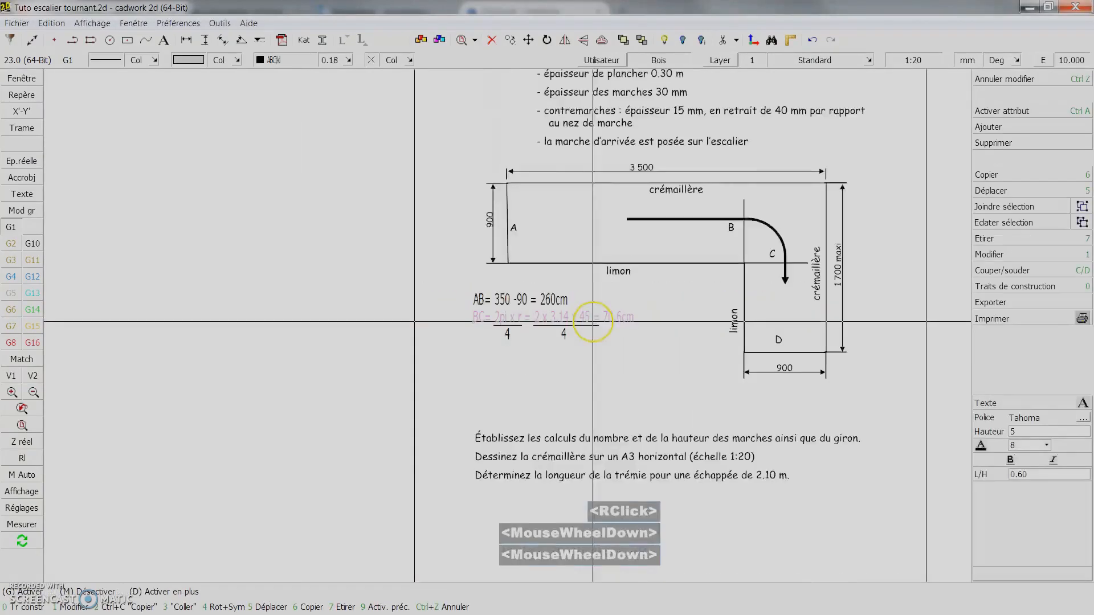
scroll(592, 323, up, 2)
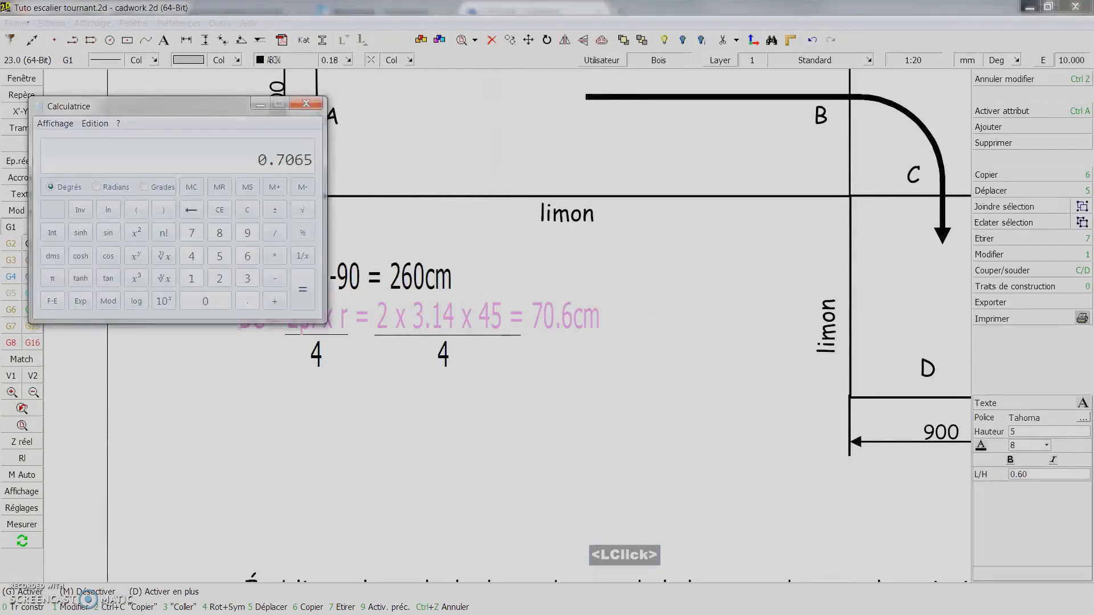
click(424, 304)
click(655, 387)
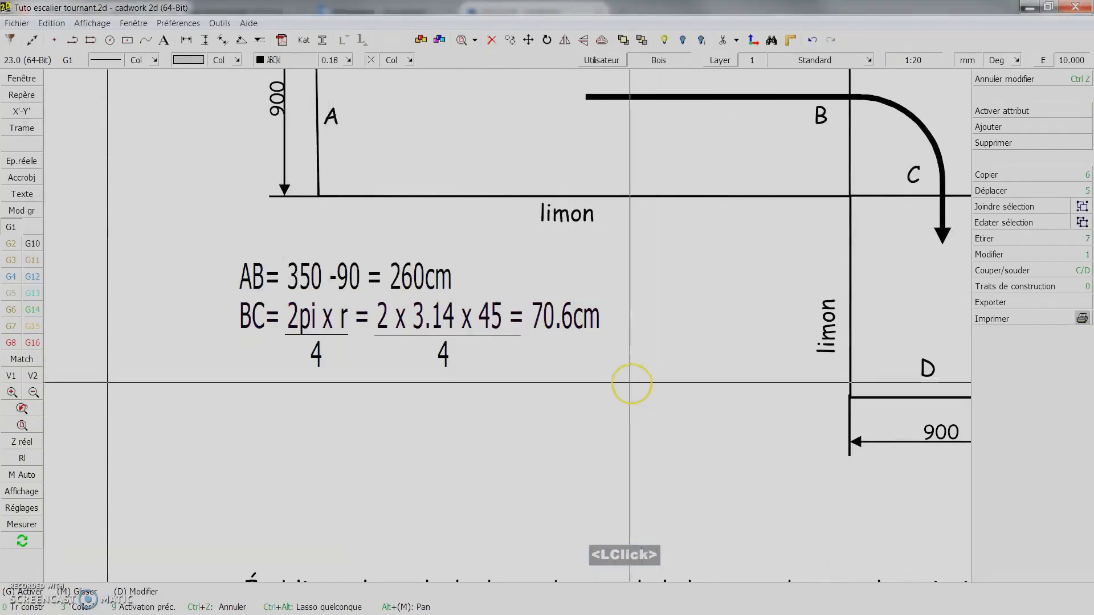
scroll(547, 344, down, 2)
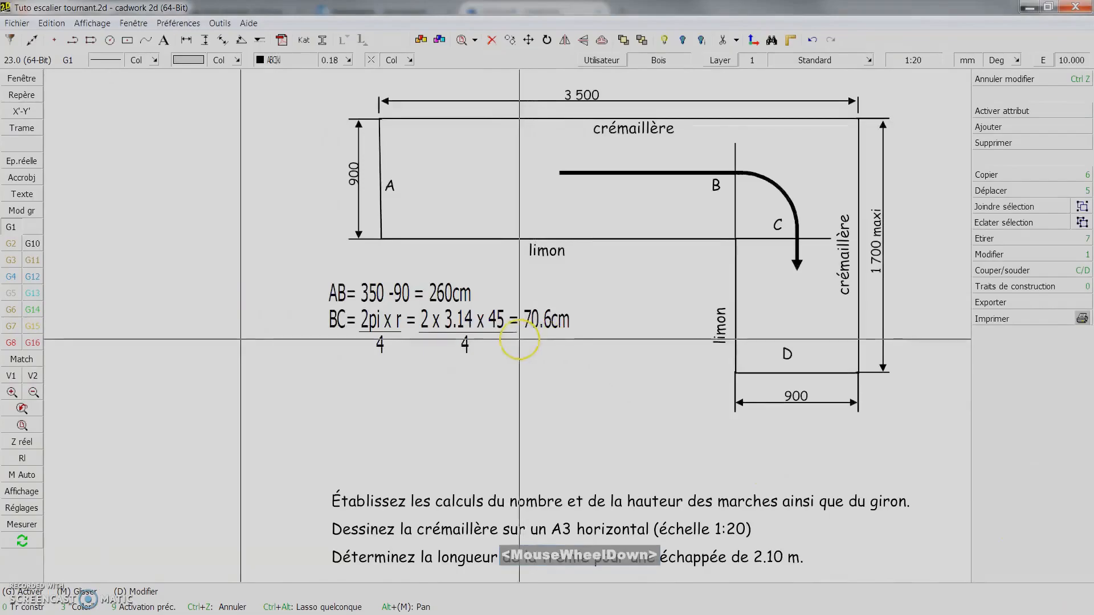
Insert spaces before 260cm in the AB line to shift this result roughly above 70.6cm.
click(507, 323)
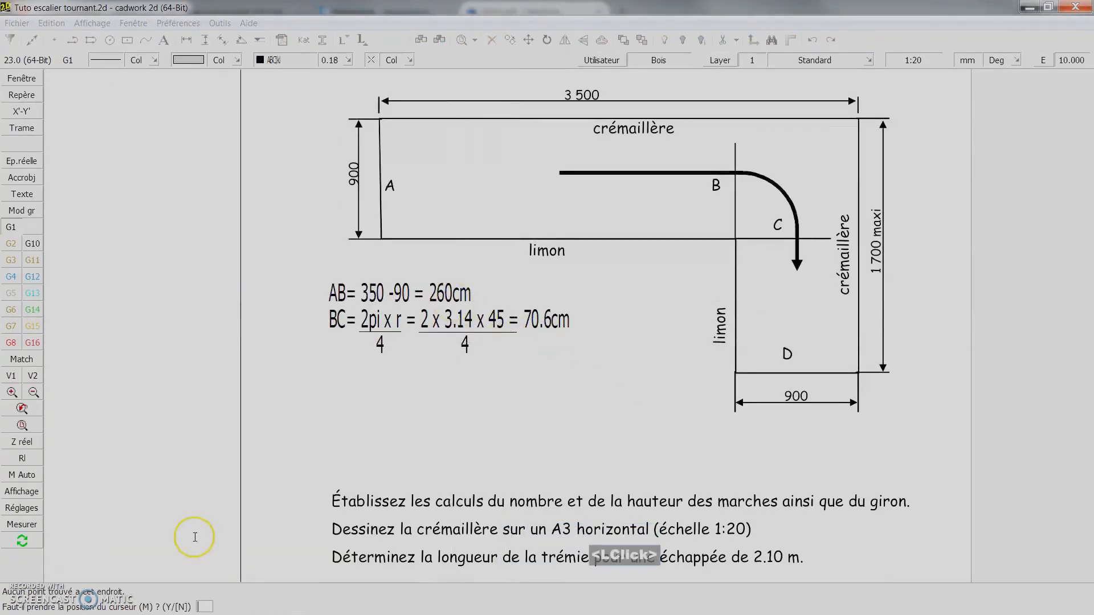
right_click(189, 528)
click(430, 297)
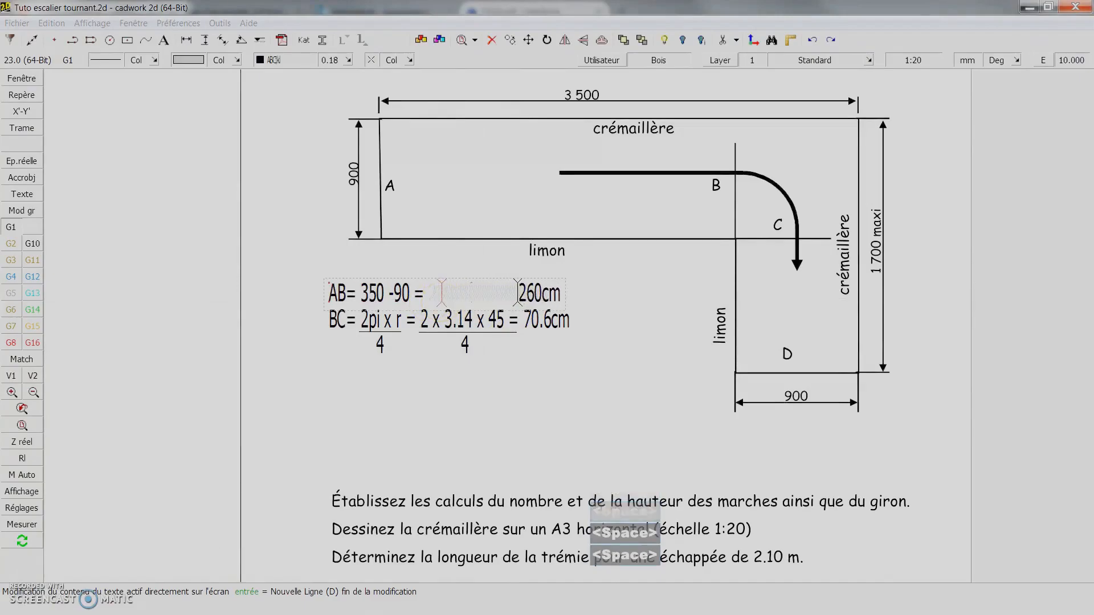
right_click(541, 336)
Draw a horizontal addition line beneath the 70.6cm result of the BC calculation.
scroll(469, 342, up, 2)
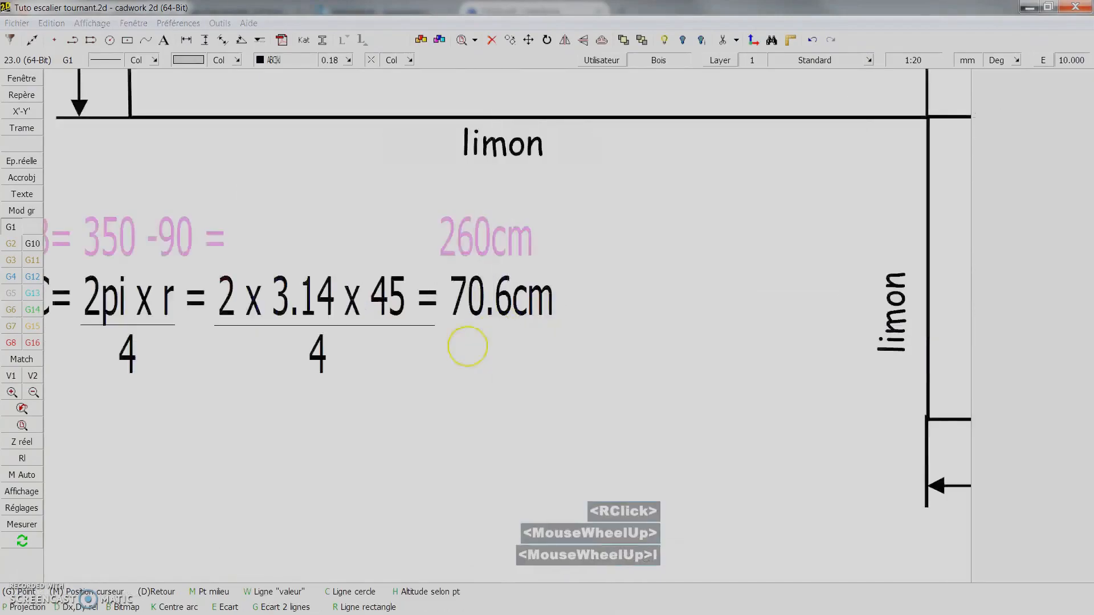
middle_click(402, 363)
middle_click(617, 364)
right_click(569, 359)
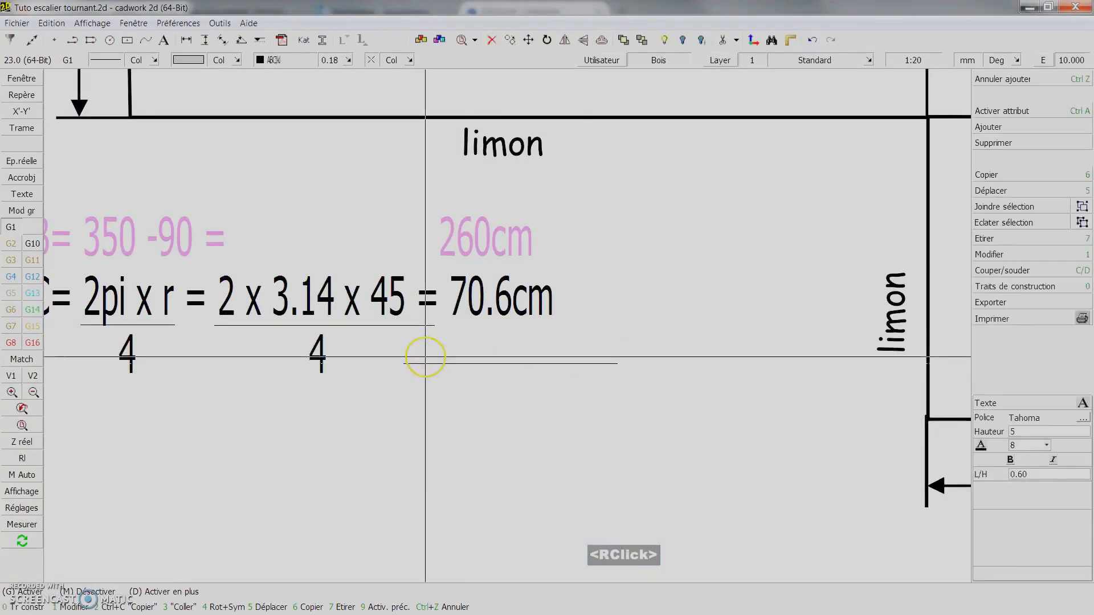
click(326, 363)
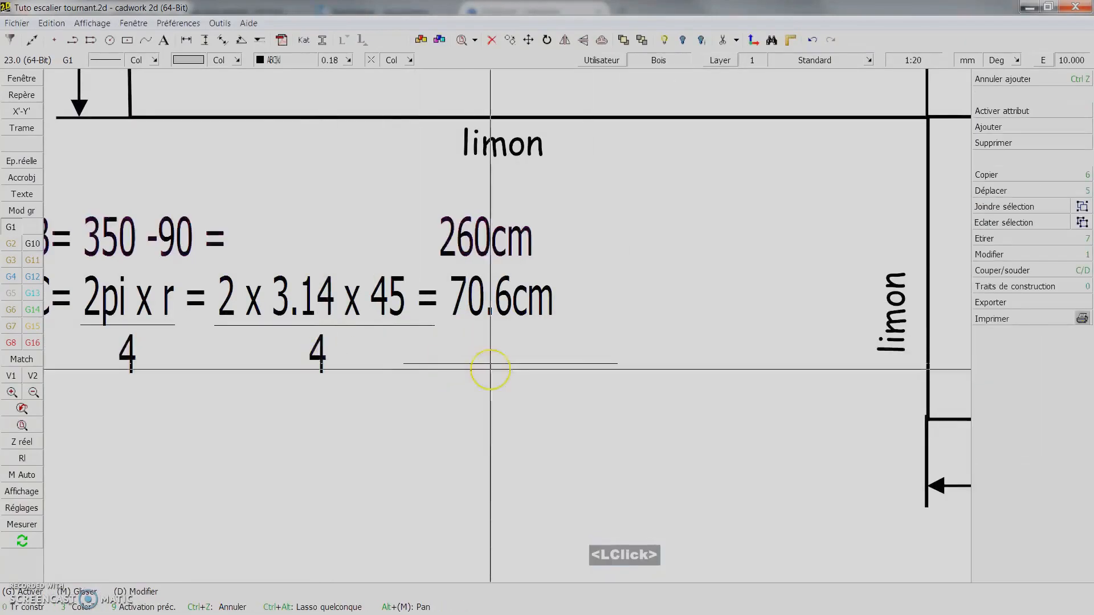
Copy the AB calculation line straight down to just below the addition line.
scroll(496, 315, down, 2)
click(496, 291)
key(6)
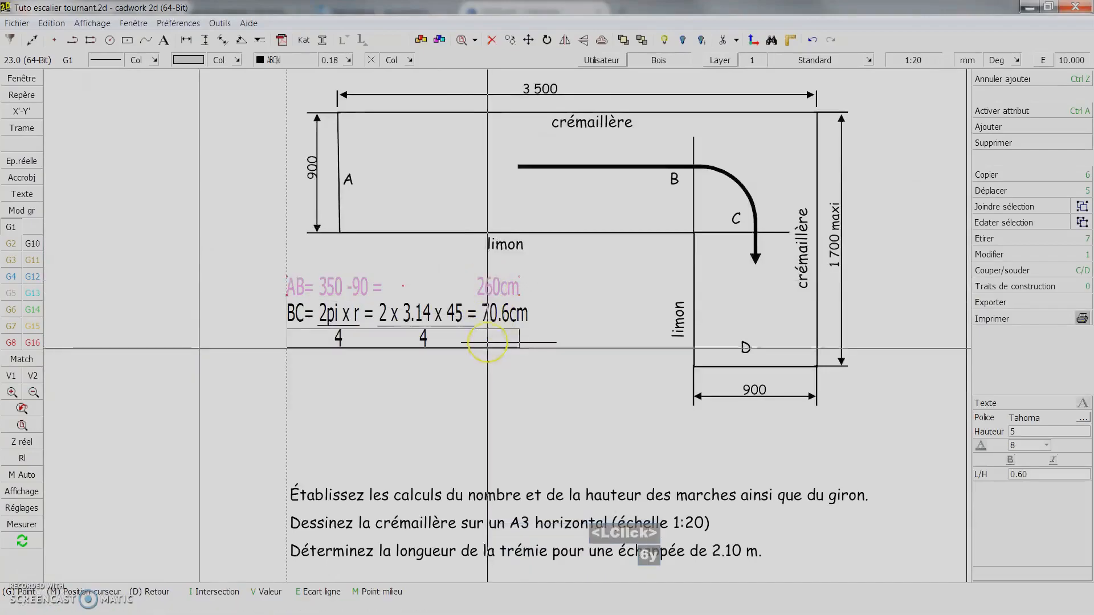
click(485, 373)
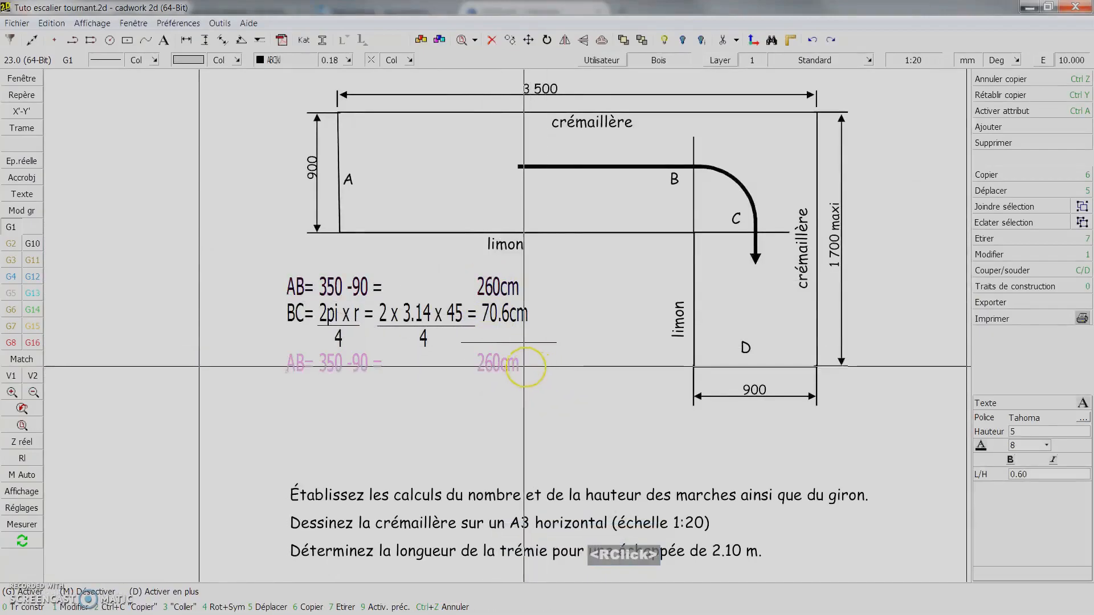
Change the result in the copied AB line to 330cm.
click(524, 370)
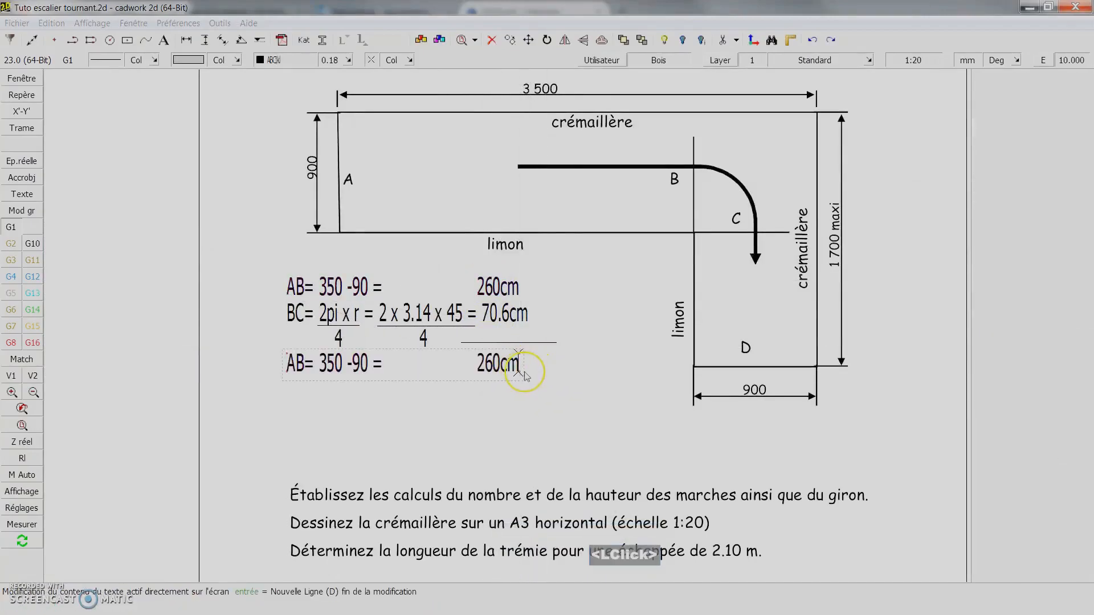
right_click(524, 372)
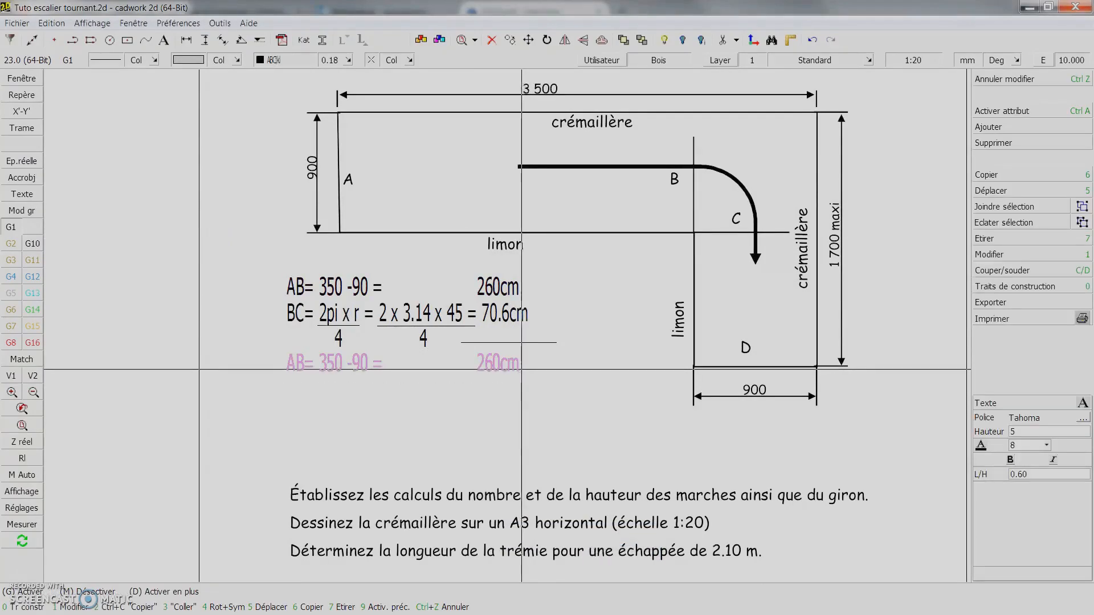
double_click(497, 364)
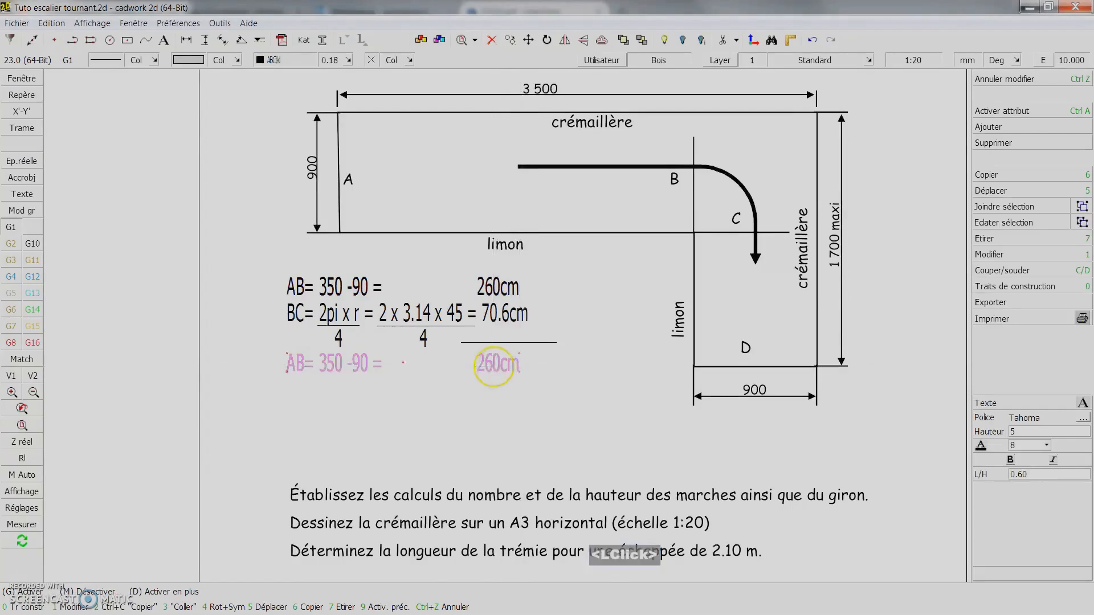
key(BackSpace)
key(BackSpace)
text(33)
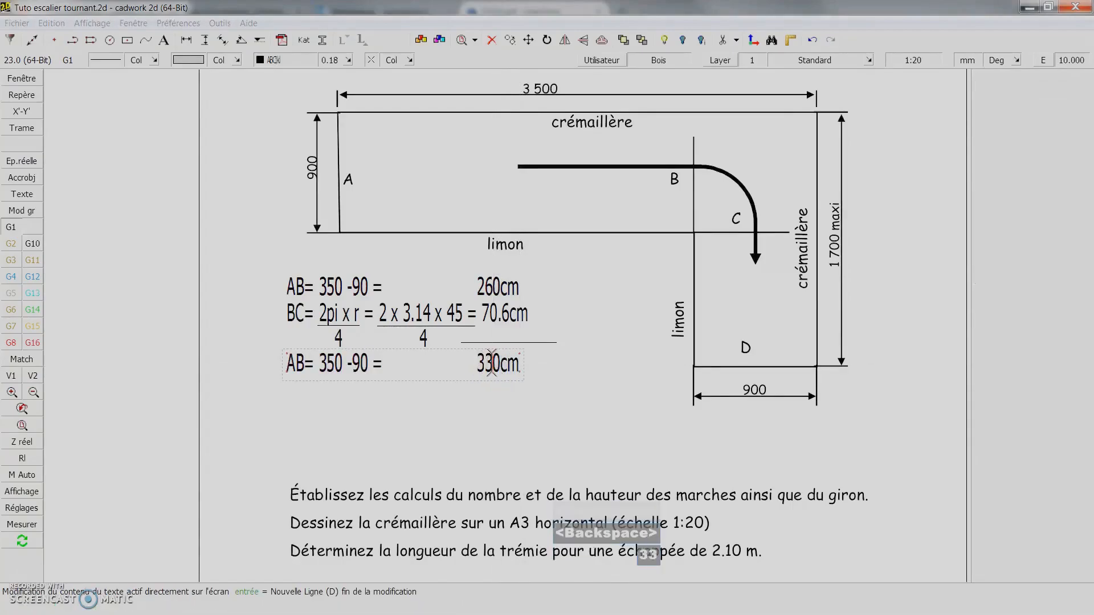
right_click(491, 362)
Delete "AB= 350 -90 =" and its spacing from the copied line and move the remaining 330cm beneath the addition line, under 70.6cm.
double_click(456, 363)
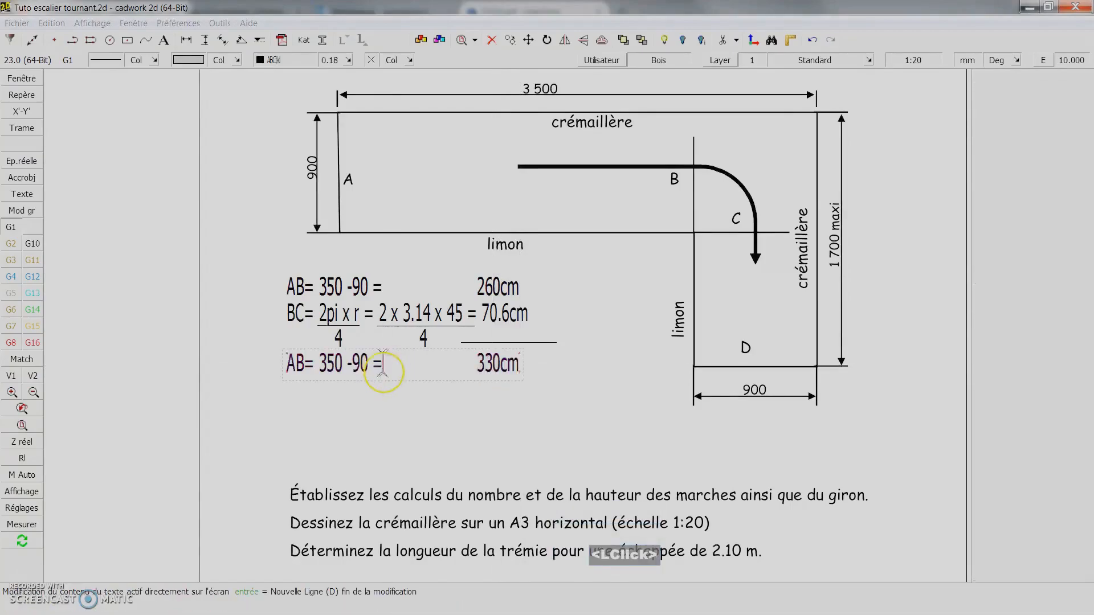
key(BackSpace)
key(BackSpace)
key(BackSpace)
key(BackSpace)
right_click(383, 364)
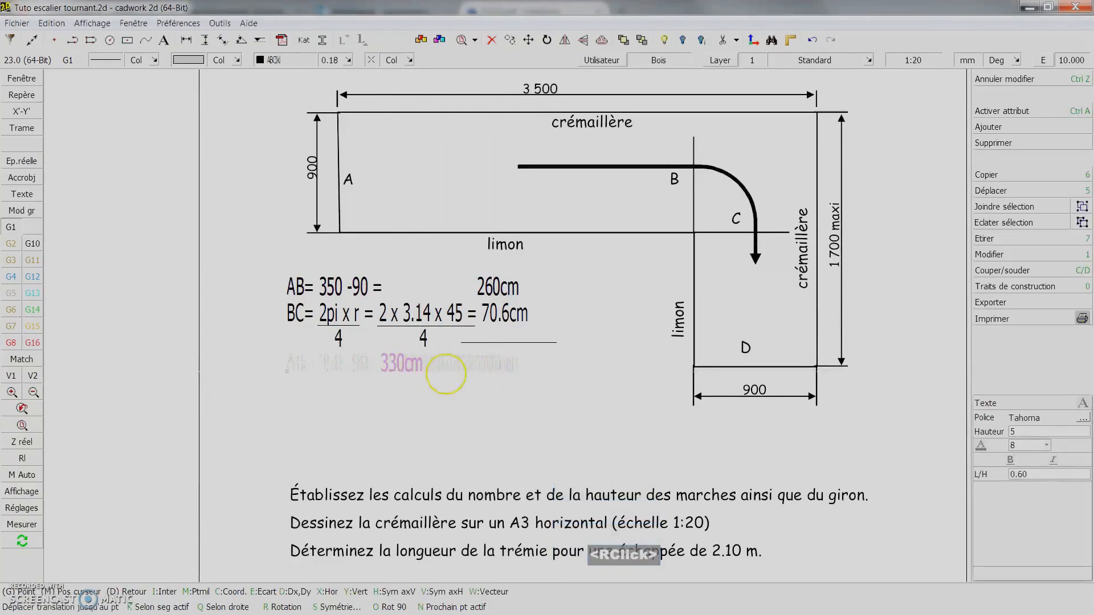
double_click(378, 365)
key(BackSpace)
key(BackSpace)
key(BackSpace)
key(BackSpace)
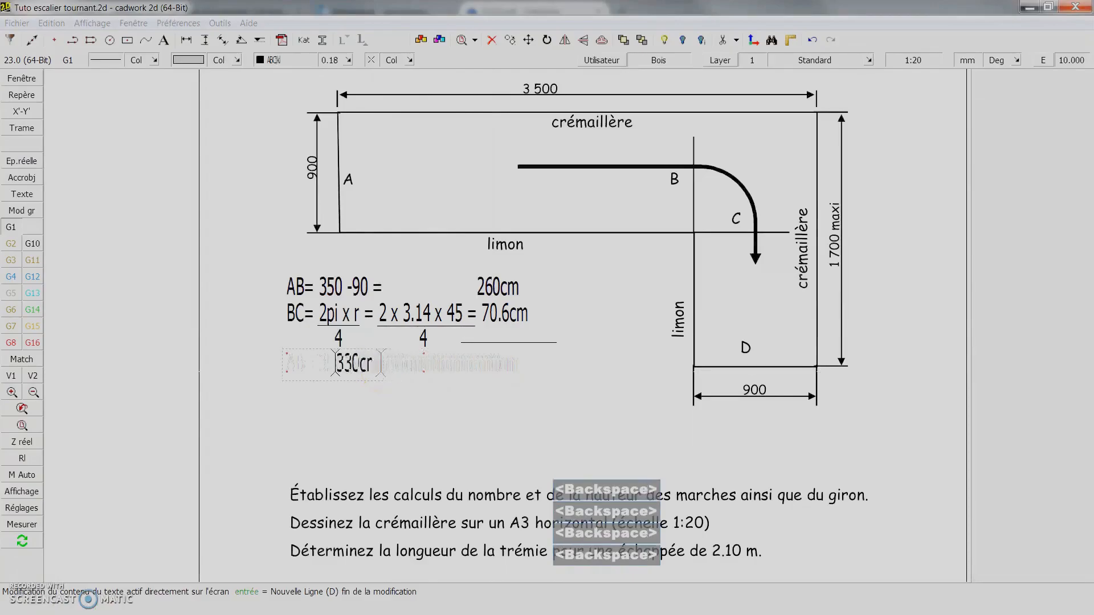
right_click(378, 366)
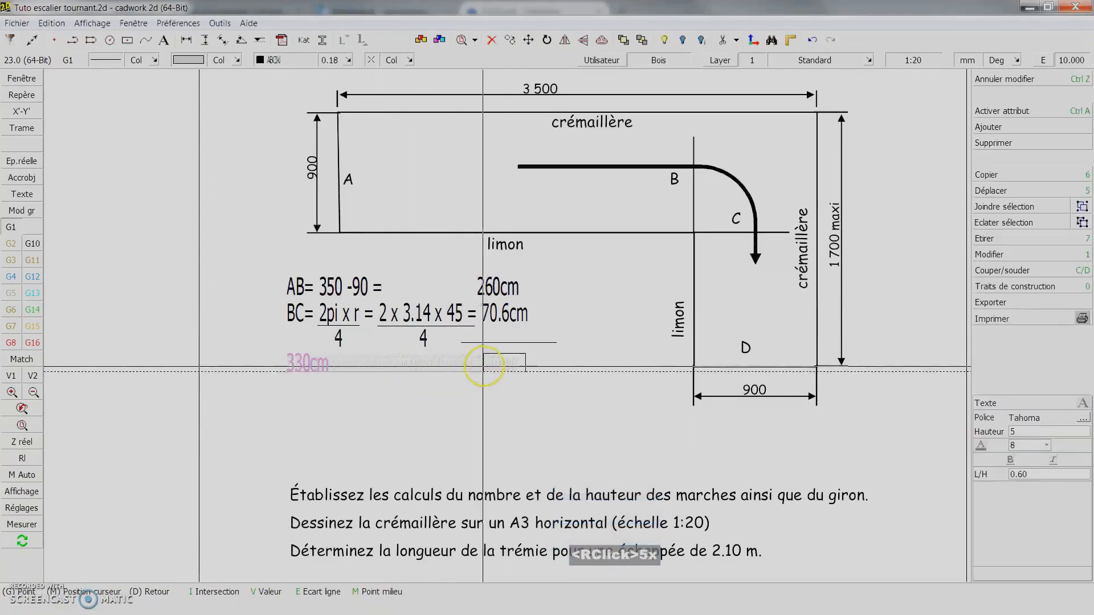
middle_click(579, 387)
click(579, 387)
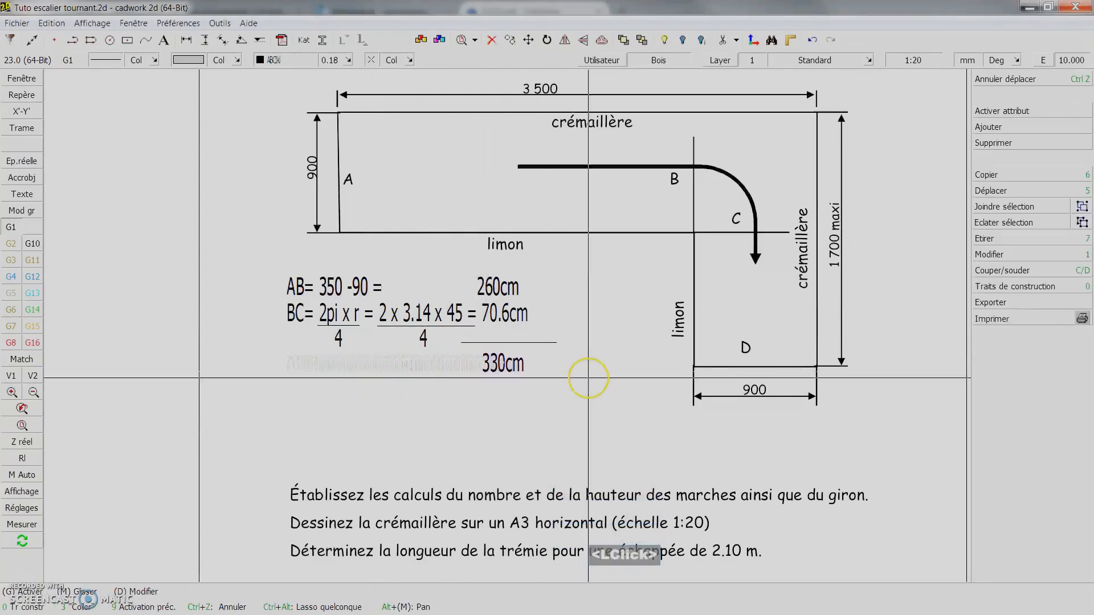